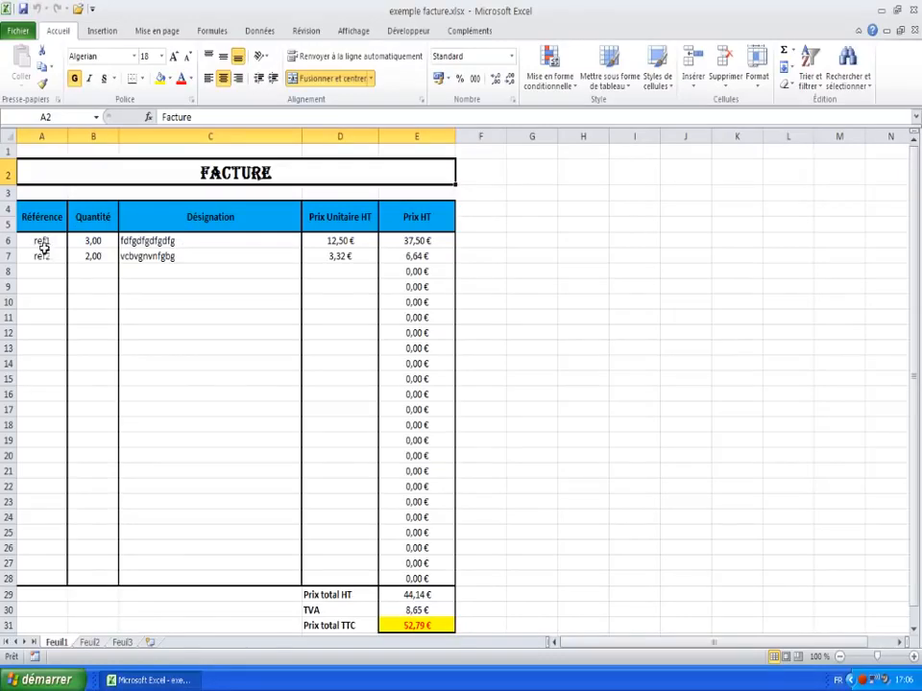
Step: Inspect the invoice's ref1 entry and its Référence, Désignation and Prix Unitaire HT headers
left_click(43, 242)
left_click(40, 220)
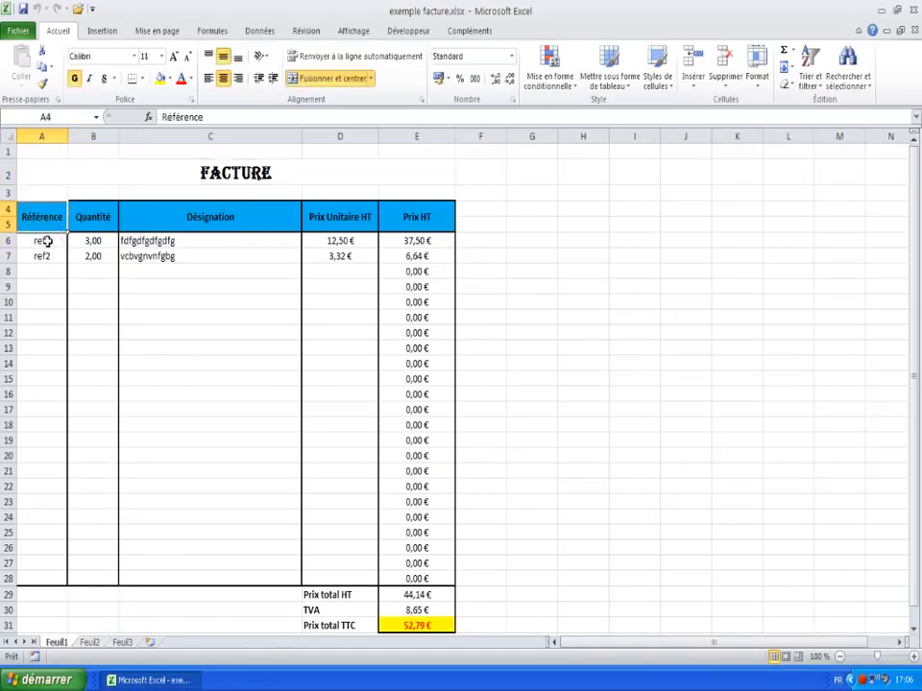
left_click(176, 216)
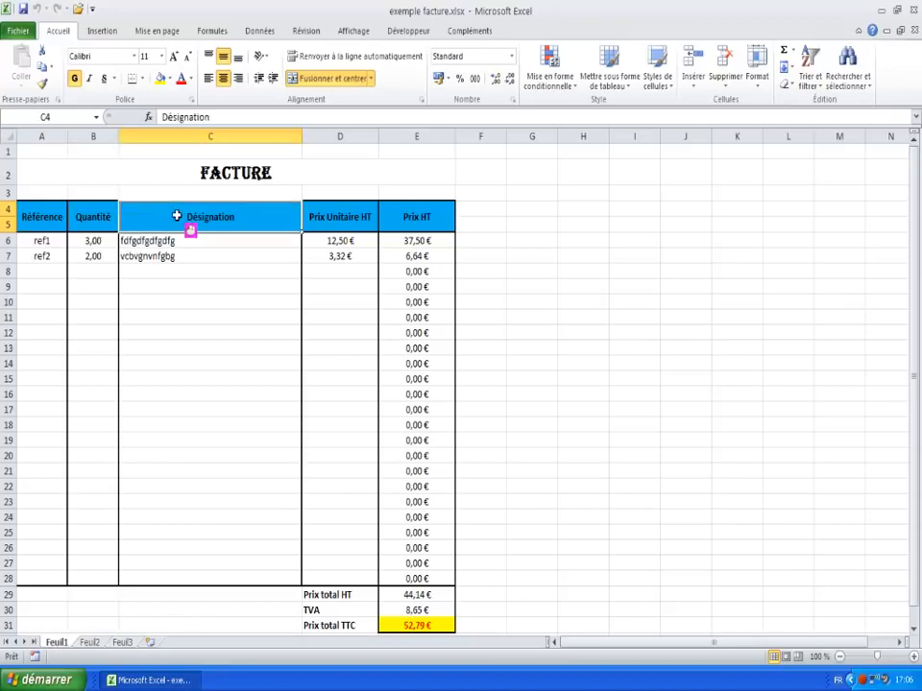
left_click(347, 218)
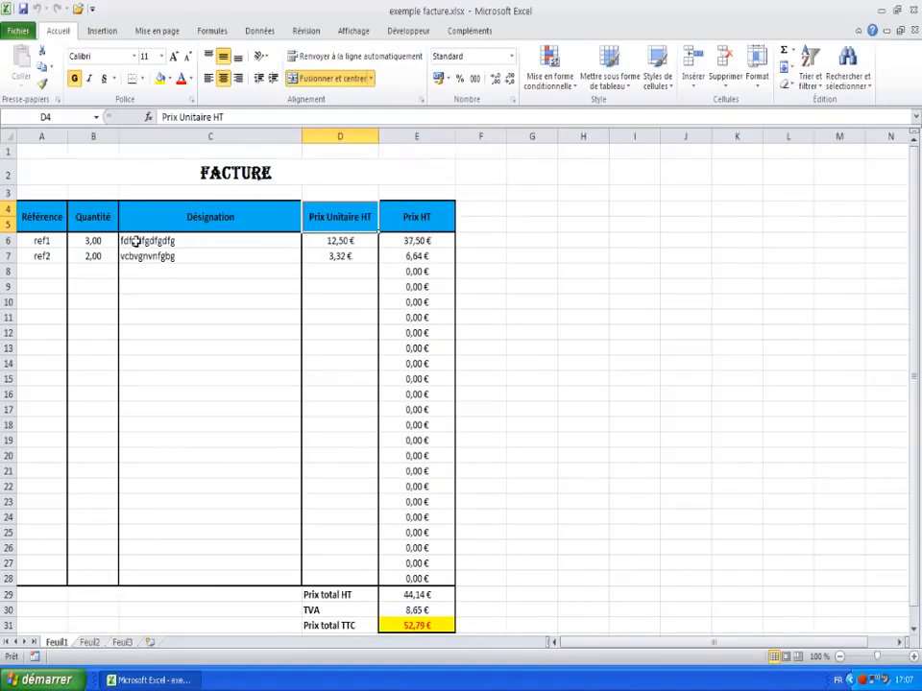
Step: Rename the first sheet Feuil1 to Facture
left_click(62, 643)
left_click(60, 649)
right_click(60, 645)
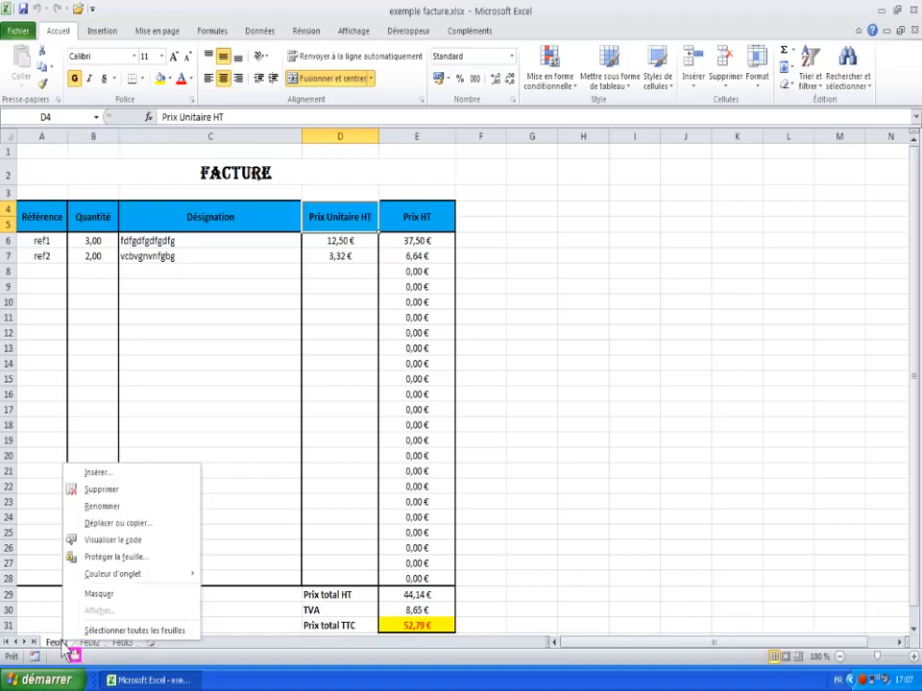
left_click(96, 506)
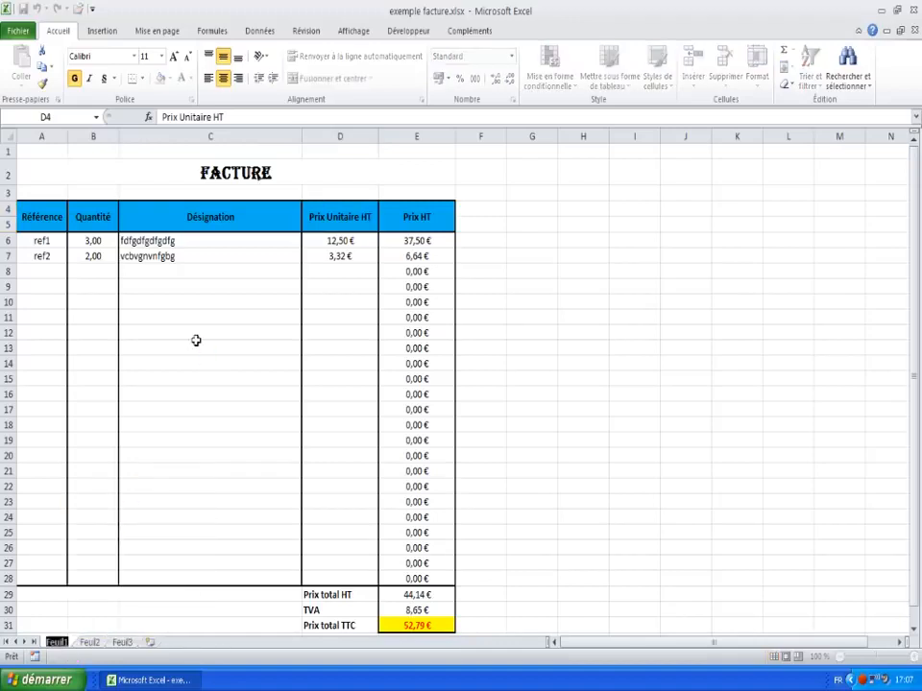
type("Facture")
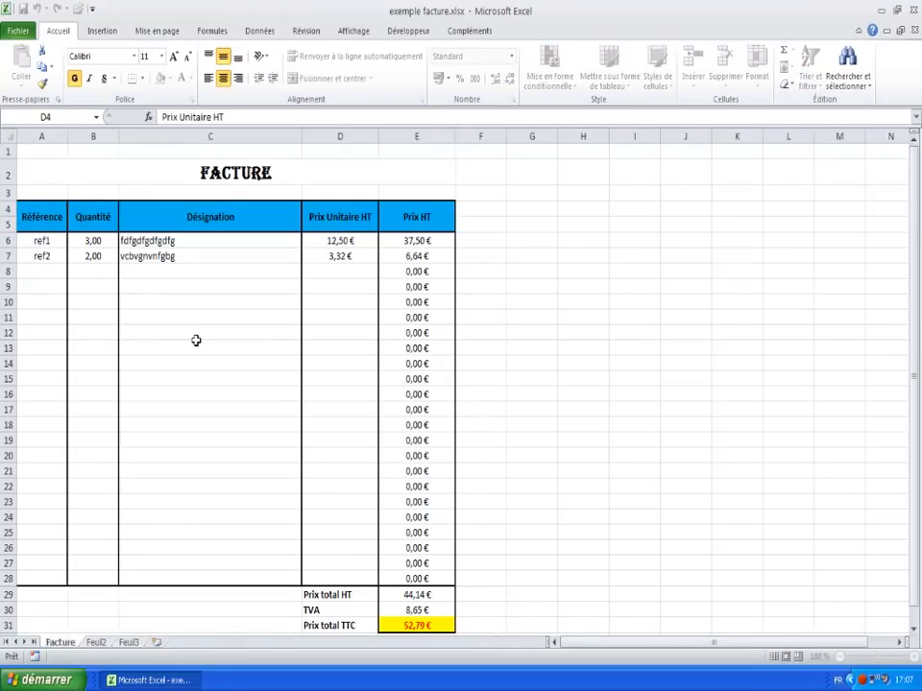
key("Return")
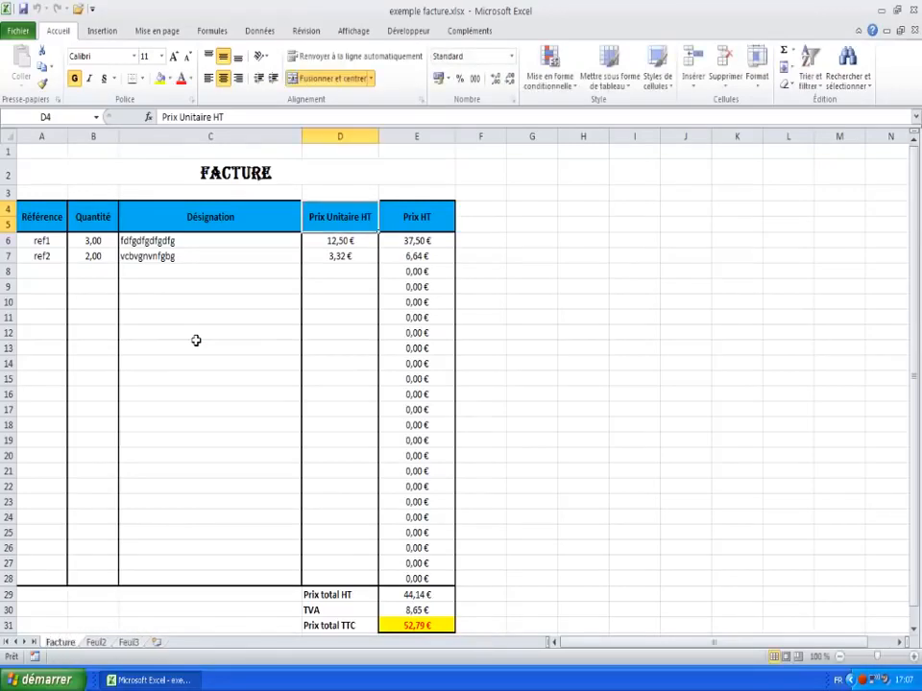
Step: Rename Feuil2 to article and Feuil3 to client
right_click(97, 643)
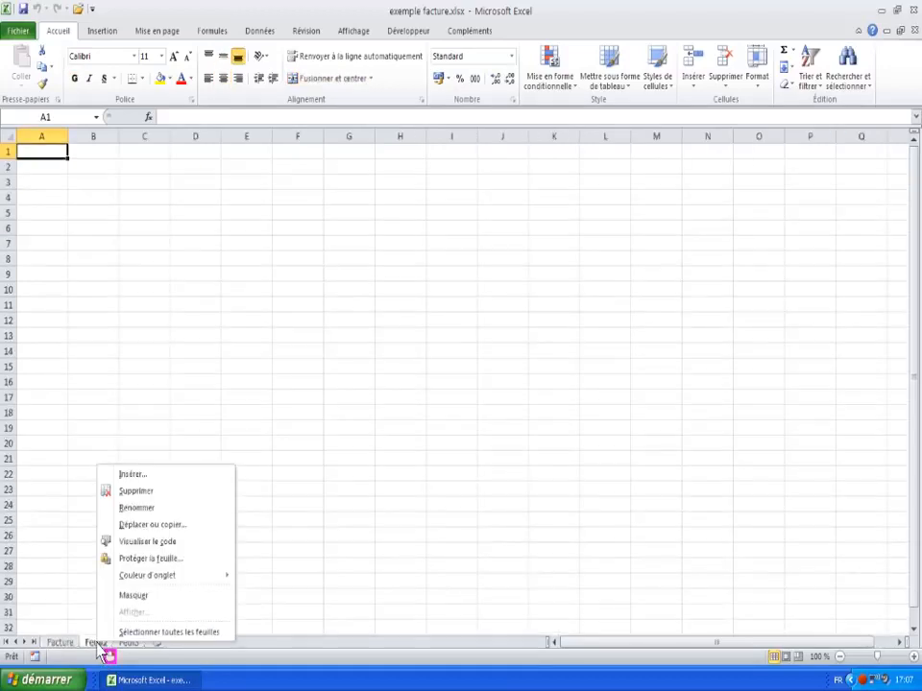
left_click(147, 506)
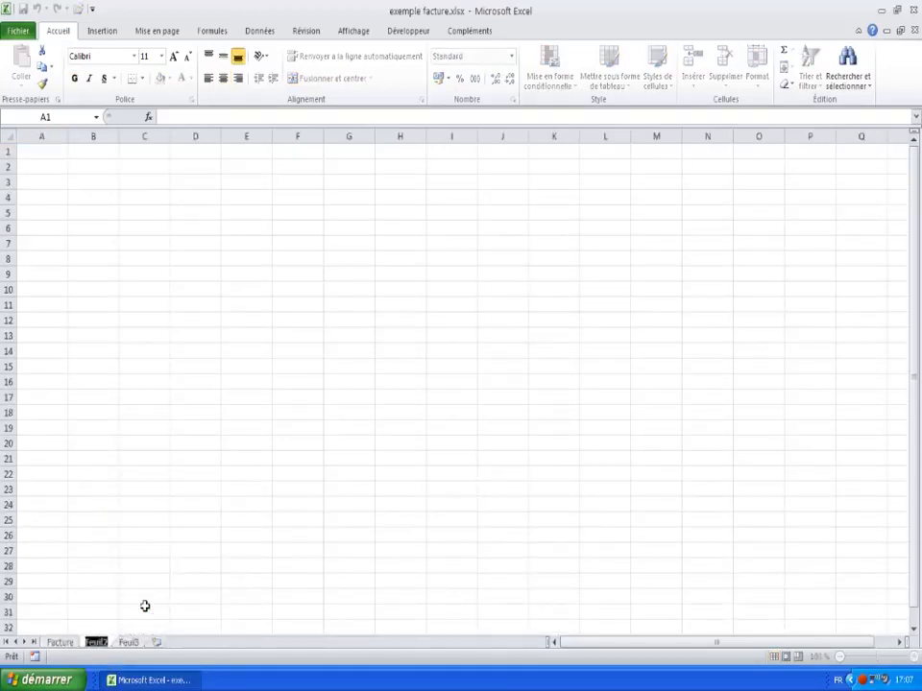
type("articl")
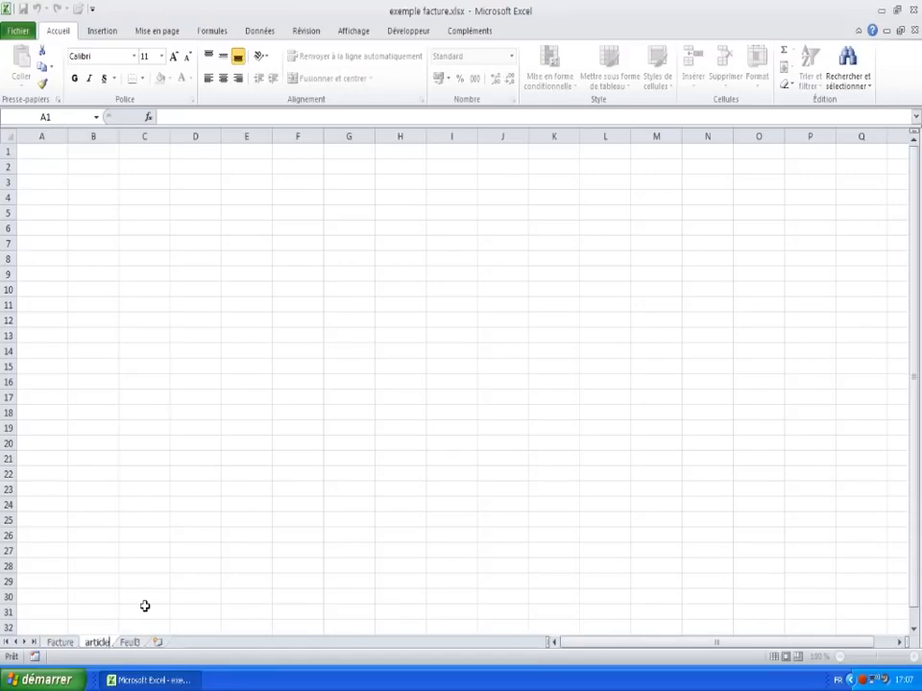
type("e")
key("Return")
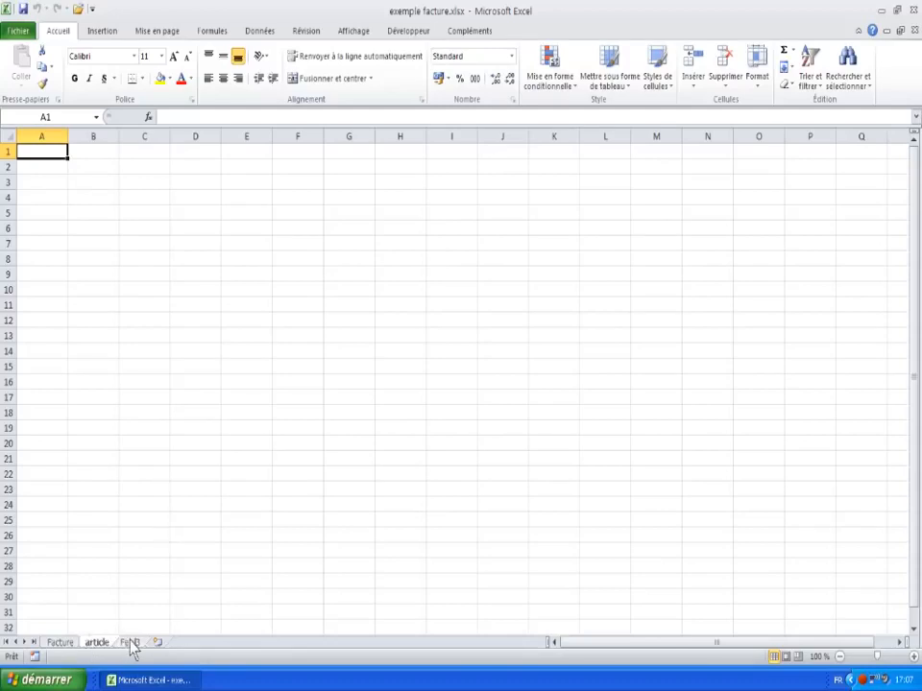
right_click(134, 646)
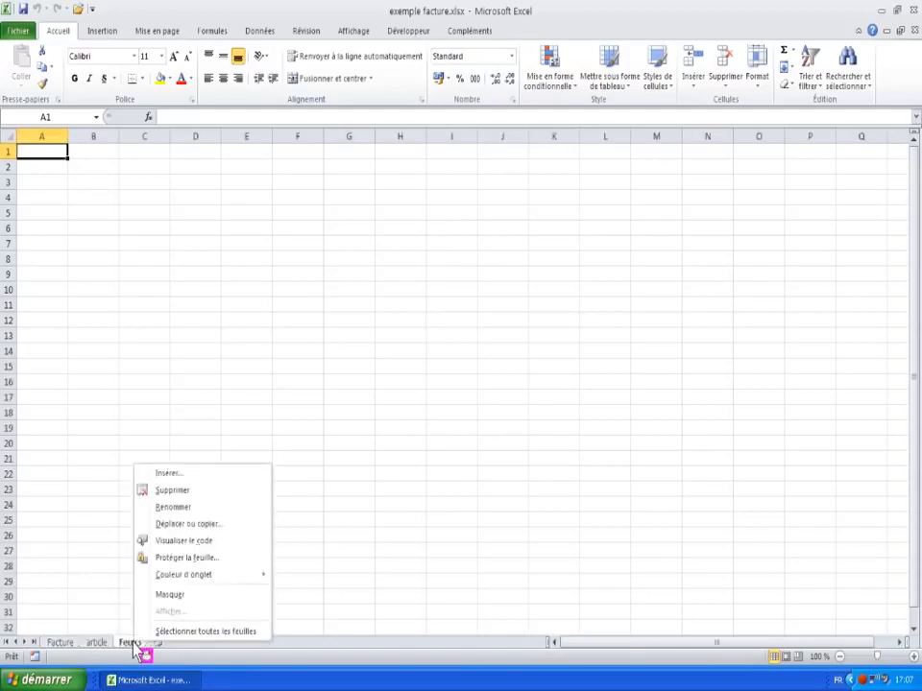
left_click(175, 509)
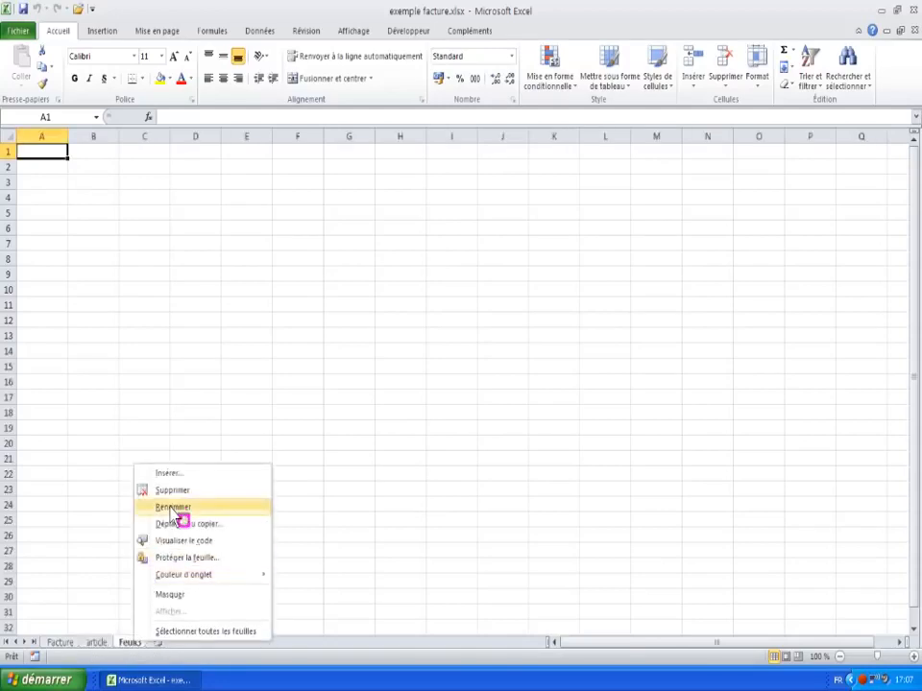
type("client")
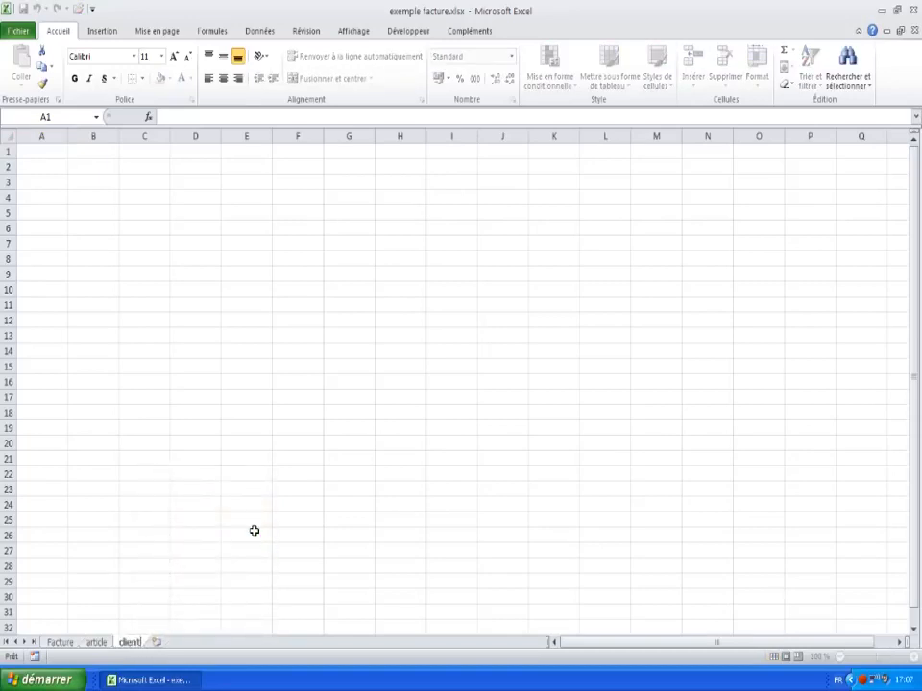
key("Return")
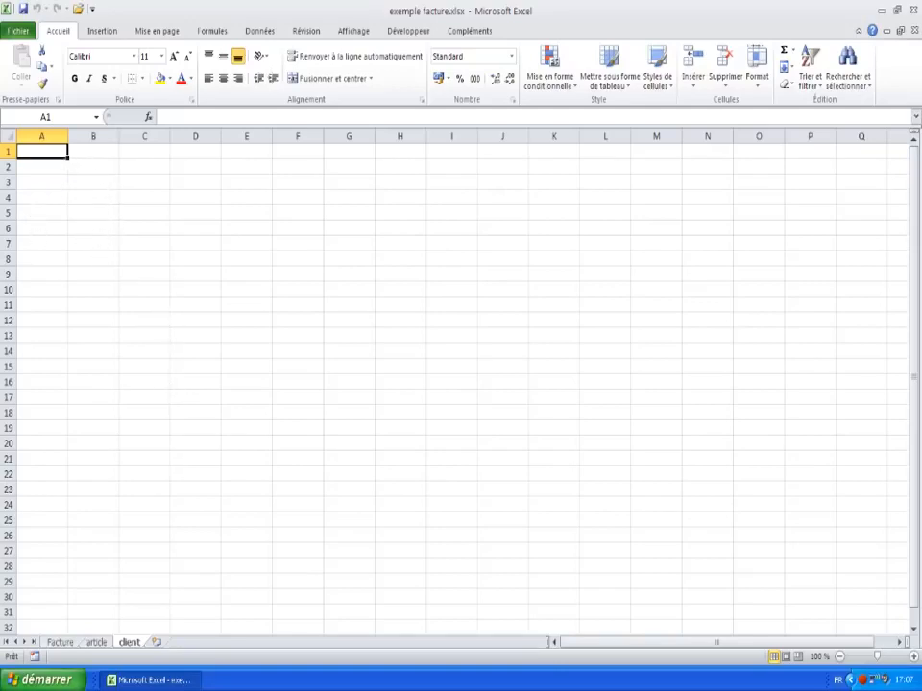
Step: On the article sheet, widen columns B and A and begin entering ref1 in A1
left_click(99, 646)
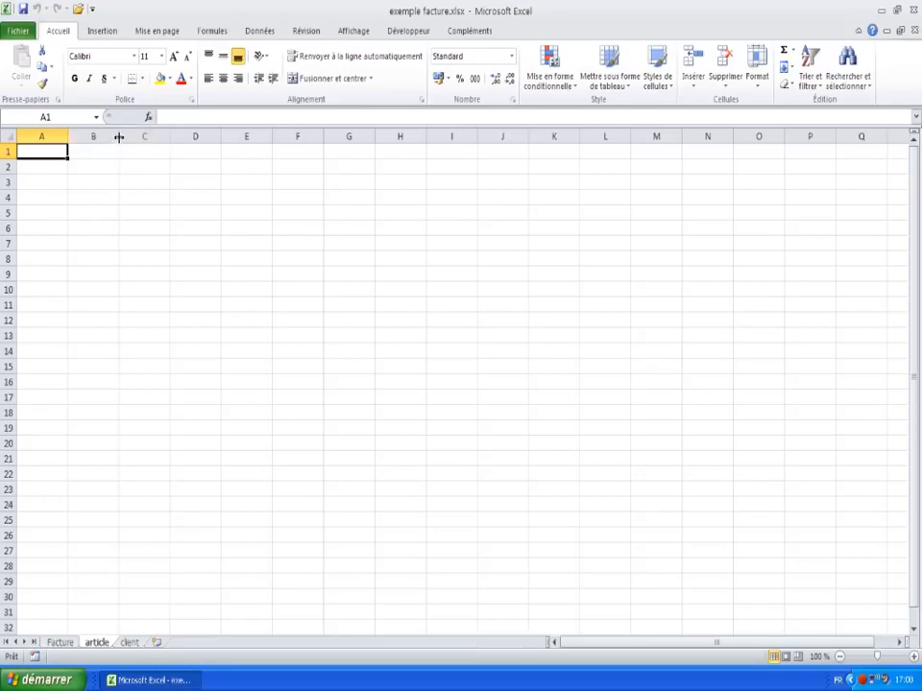
left_click_drag(117, 137, 322, 140)
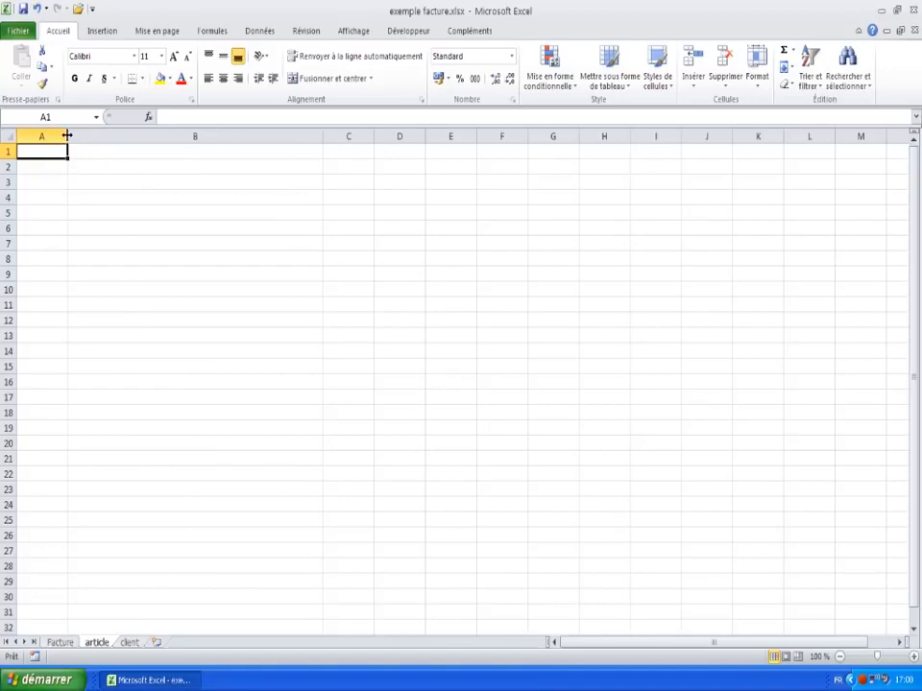
left_click_drag(67, 137, 97, 134)
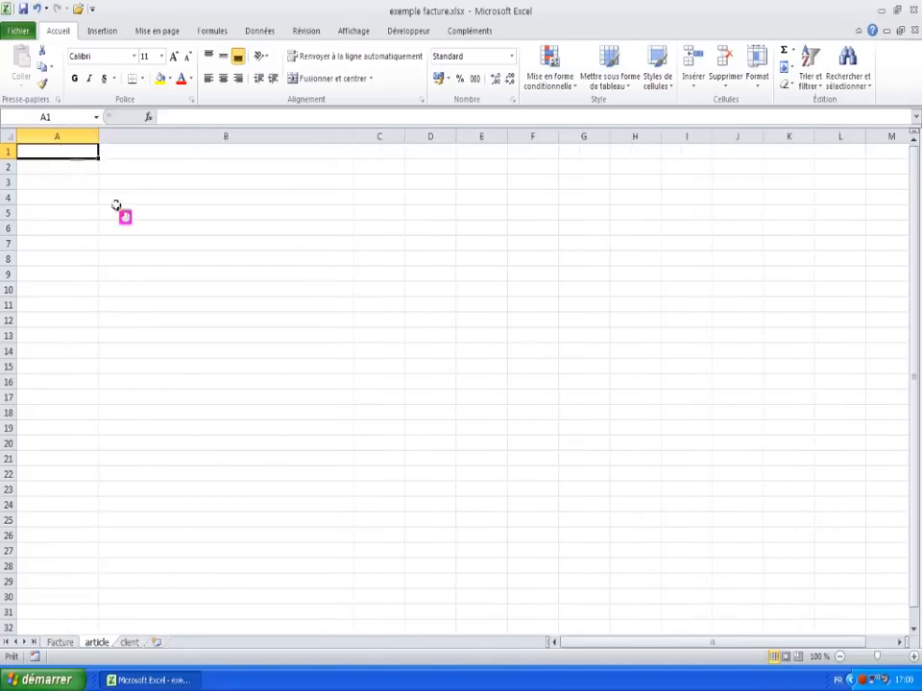
type("ref1")
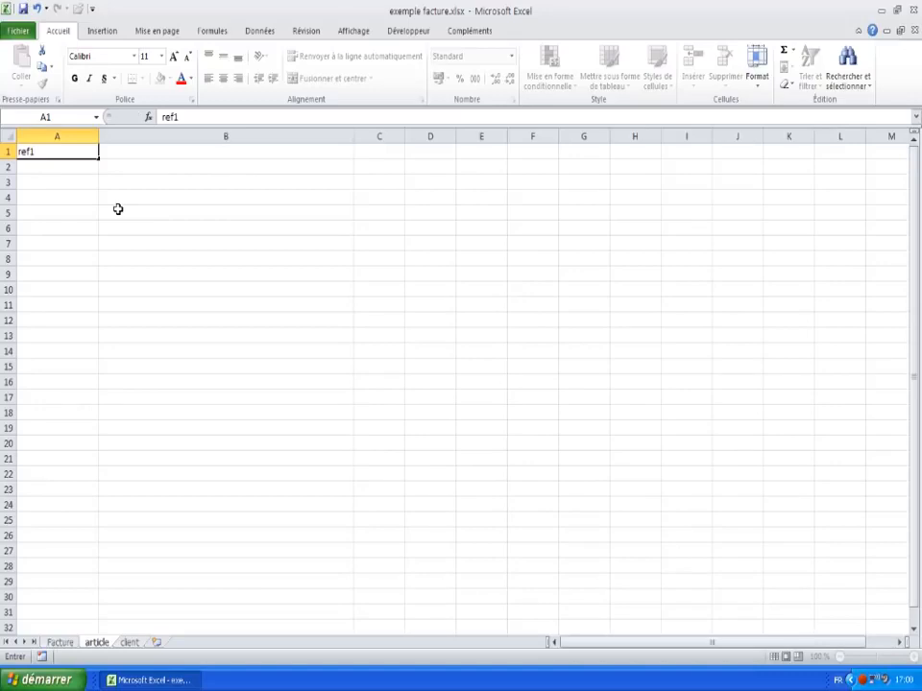
Step: Complete row 1 with designation 1 in B1 and price 2 in C1
key("Tab")
type("desi")
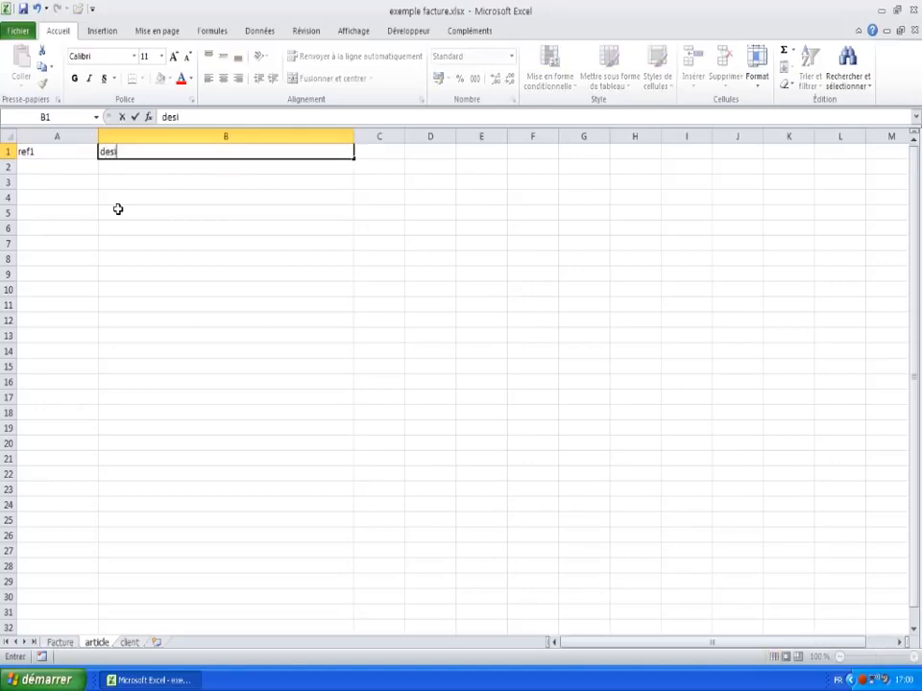
type("gnation 1")
key("Tab")
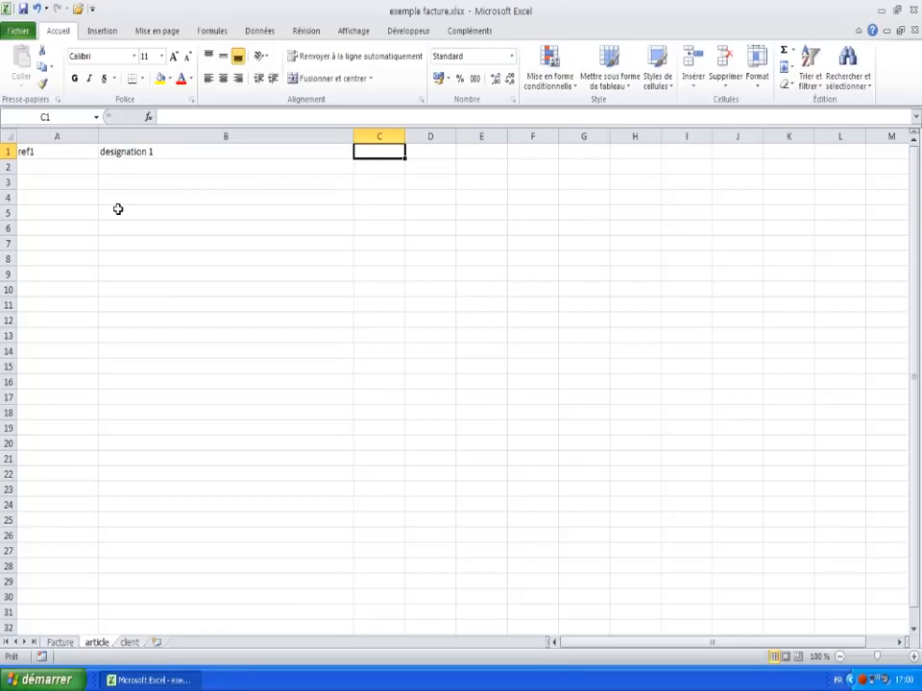
type("2")
key("Return")
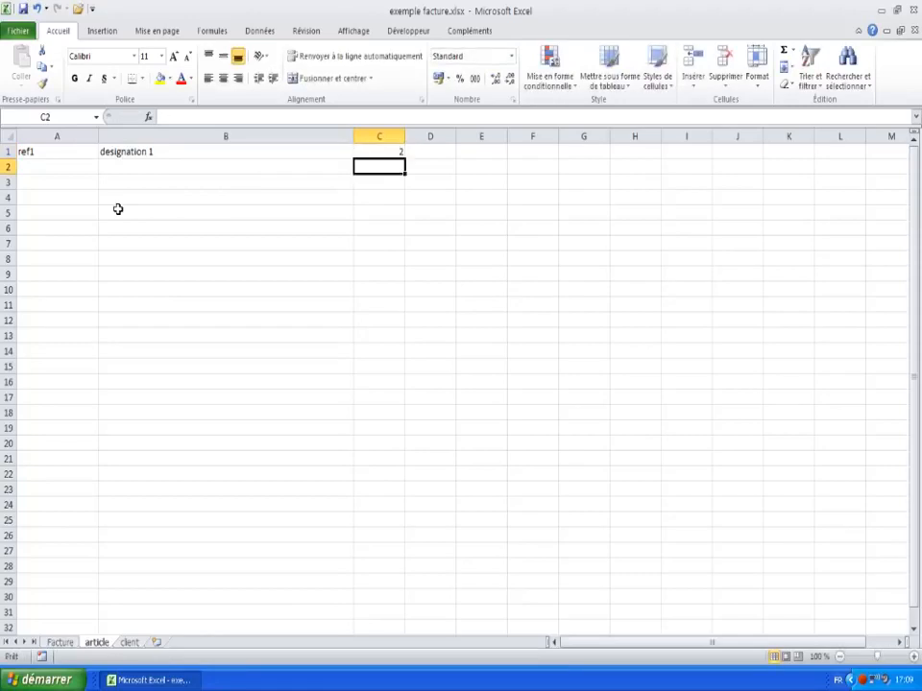
Step: Format price column C as Monétaire so it shows 2,00 €
left_click(386, 135)
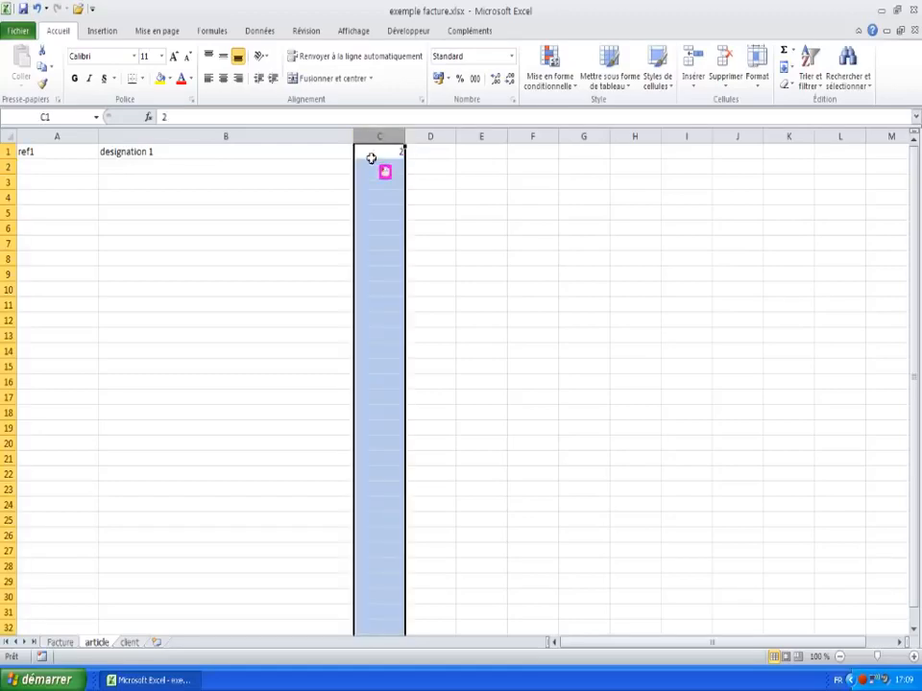
right_click(380, 175)
left_click(430, 323)
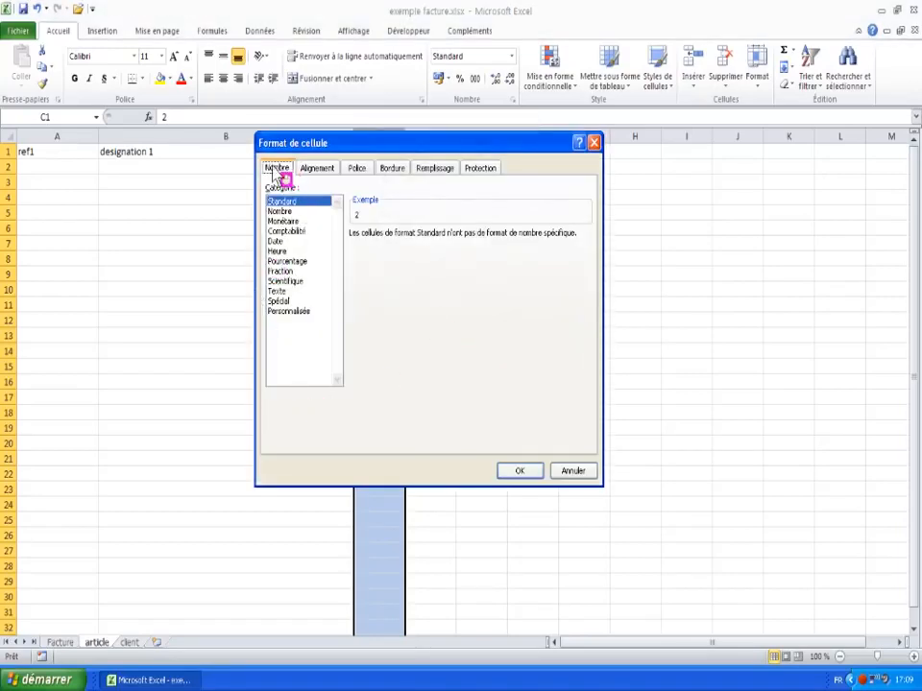
left_click(283, 221)
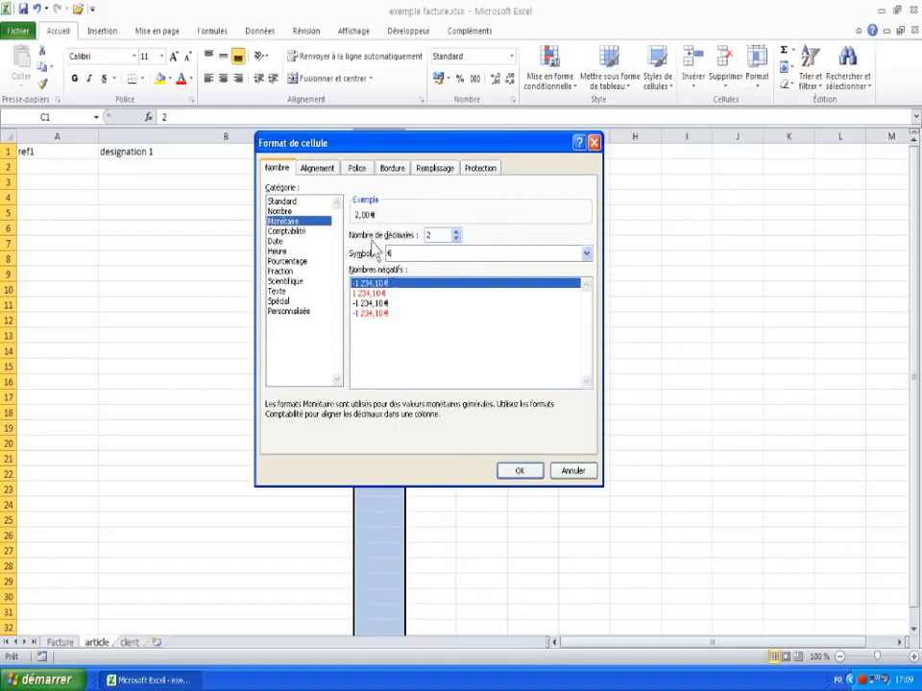
left_click(520, 471)
left_click(379, 173)
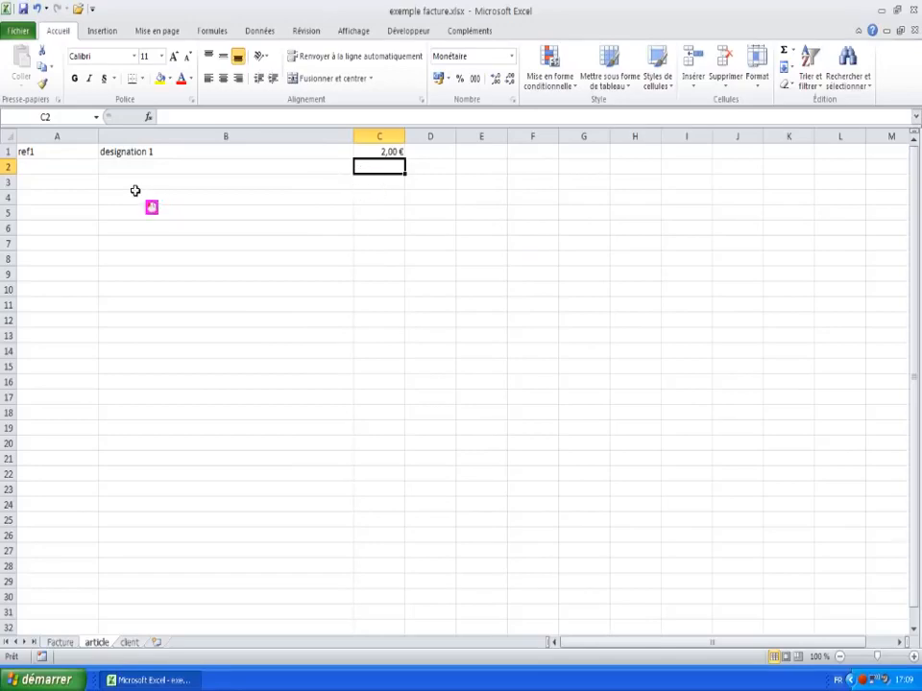
left_click(56, 167)
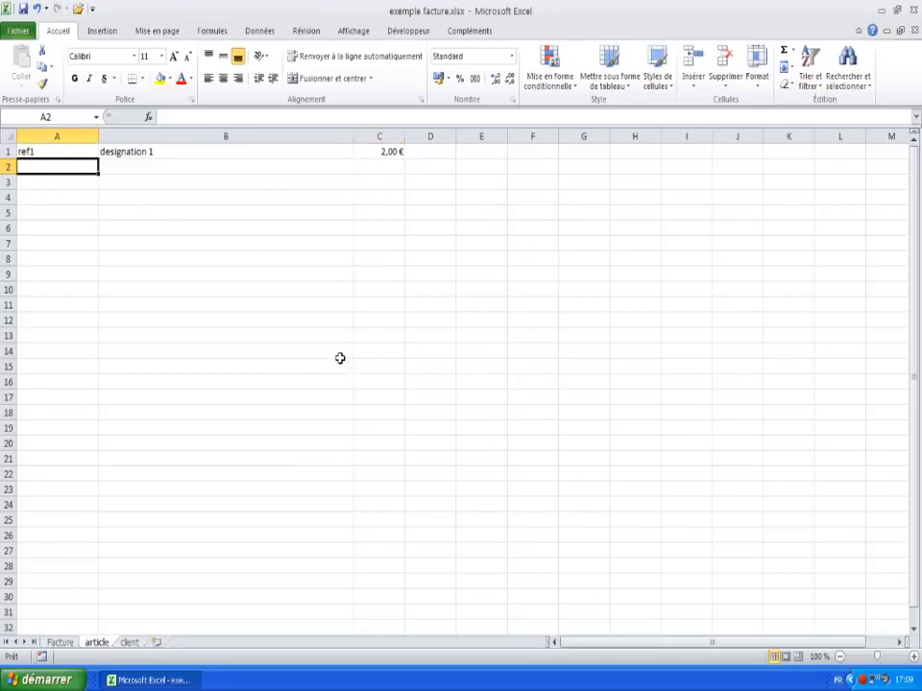
Step: Enter ref2, designation2 and price 12,5 in row 2
type("ref2")
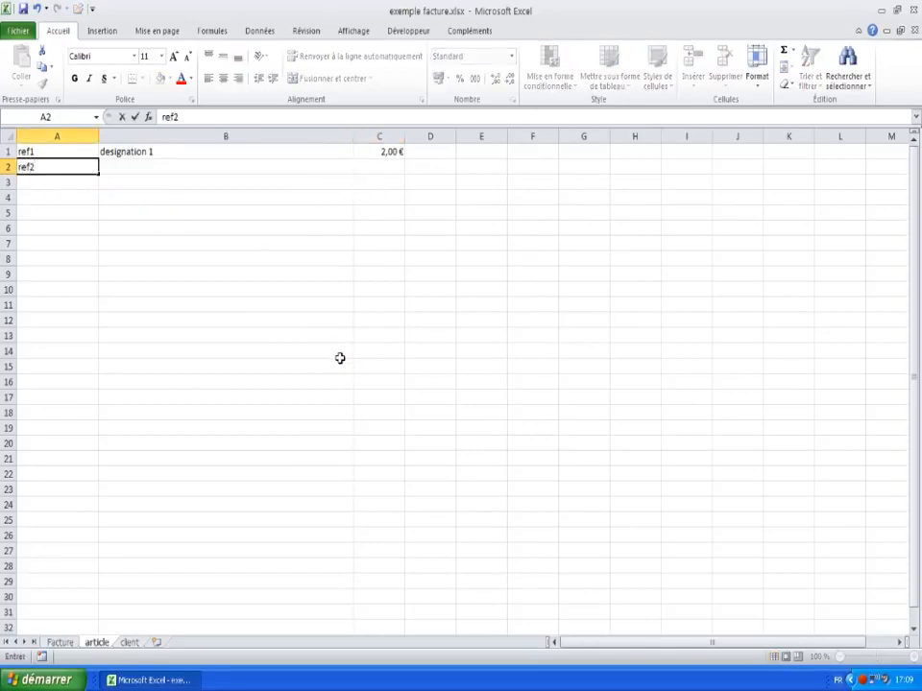
key("Tab")
type("desig")
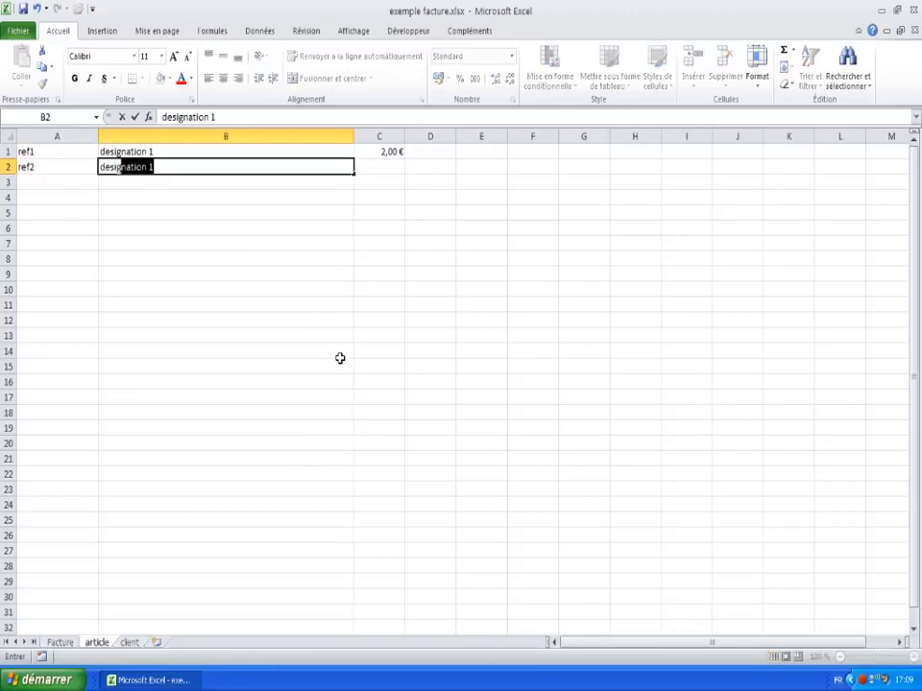
type("nation2")
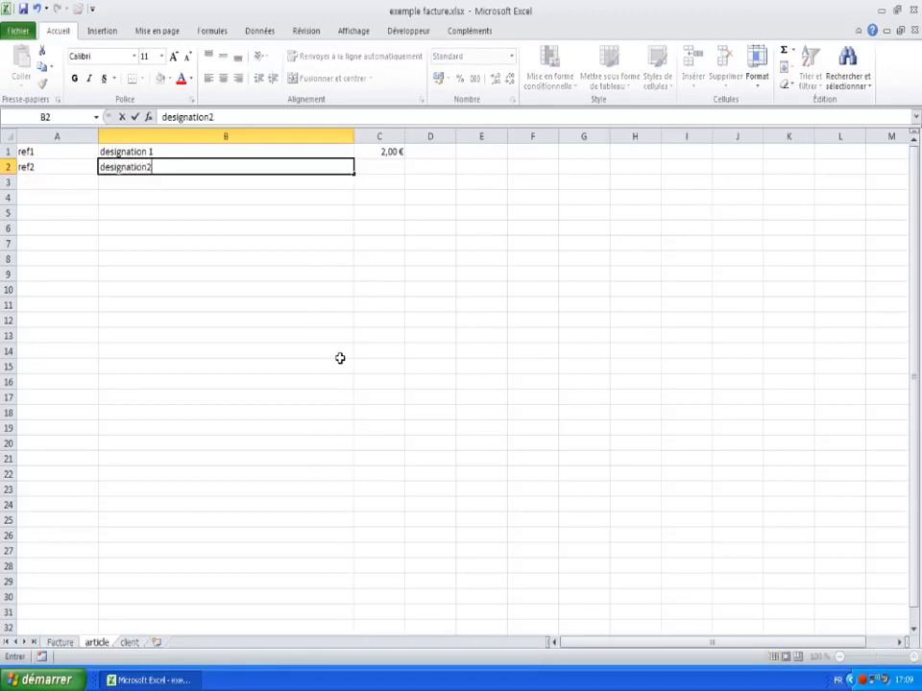
key("Tab")
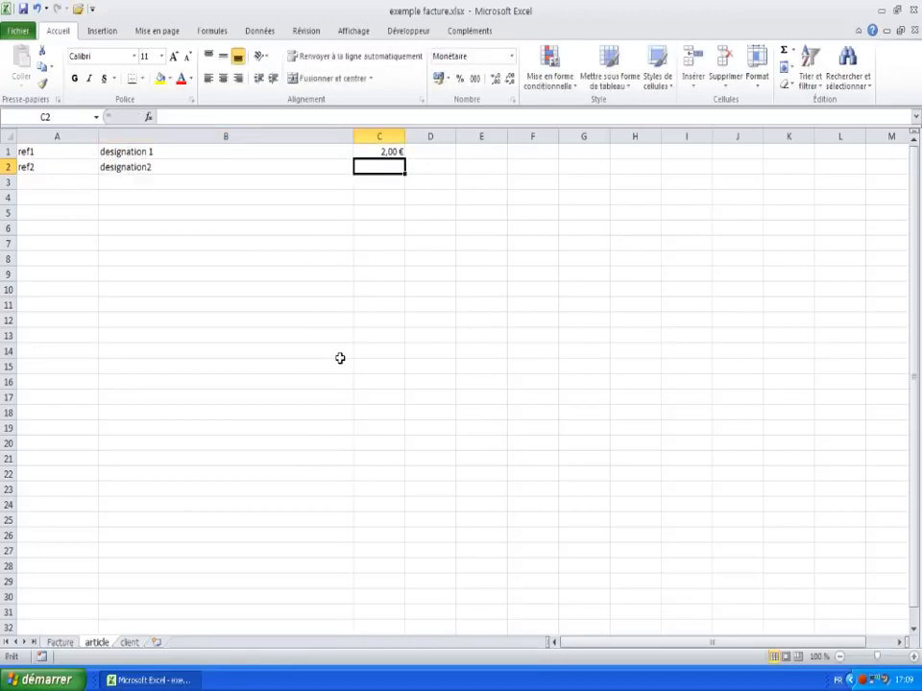
type("12,5")
key("Return")
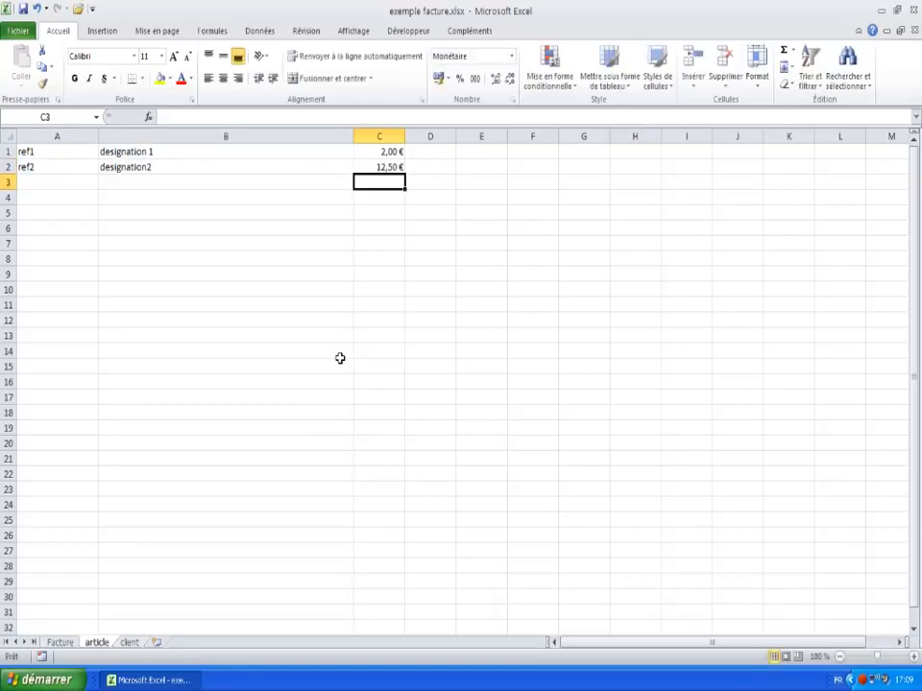
Step: Enter ref3, designation 3 and price 2,52 in row 3
key("Home")
type("ref")
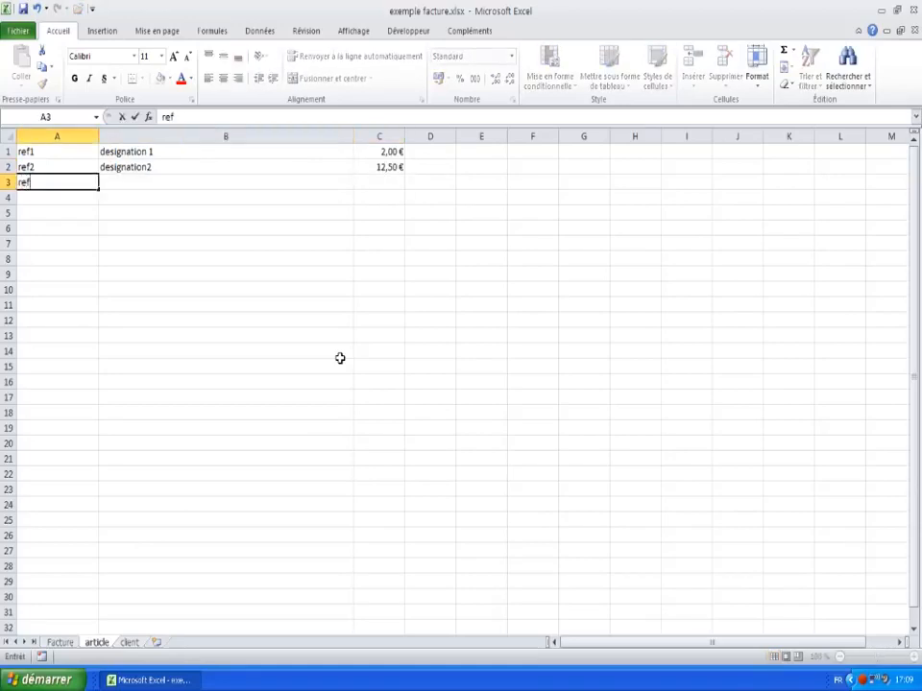
key("Tab")
type("d")
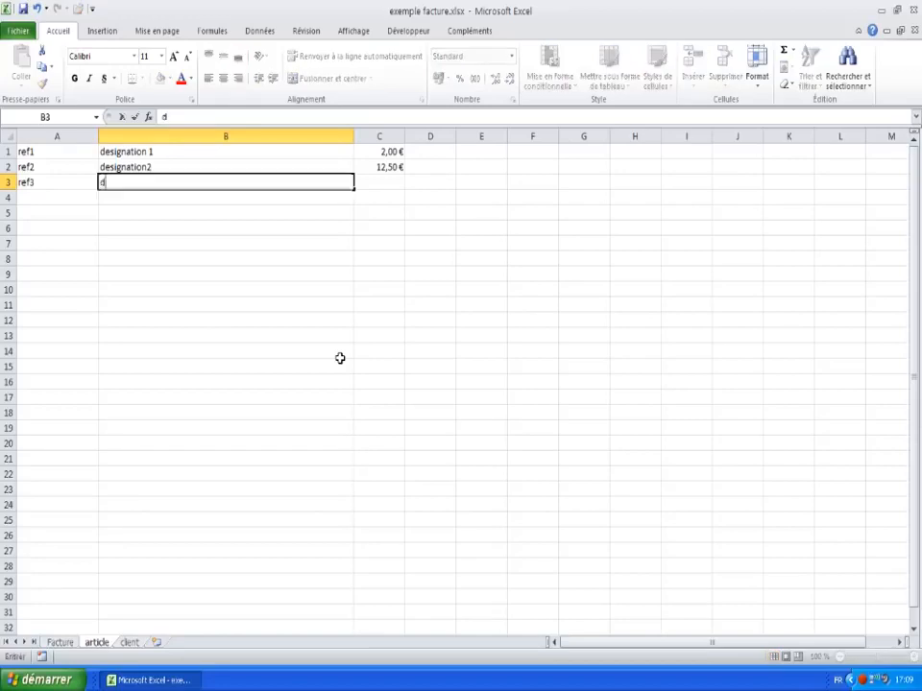
type("esignat")
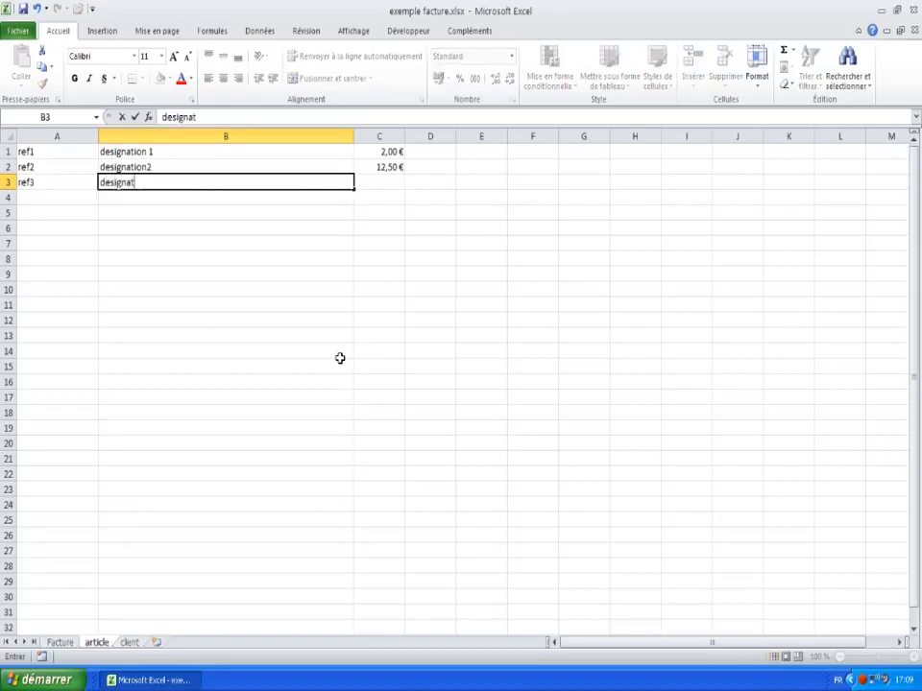
type("ion 3")
key("Tab")
type("2")
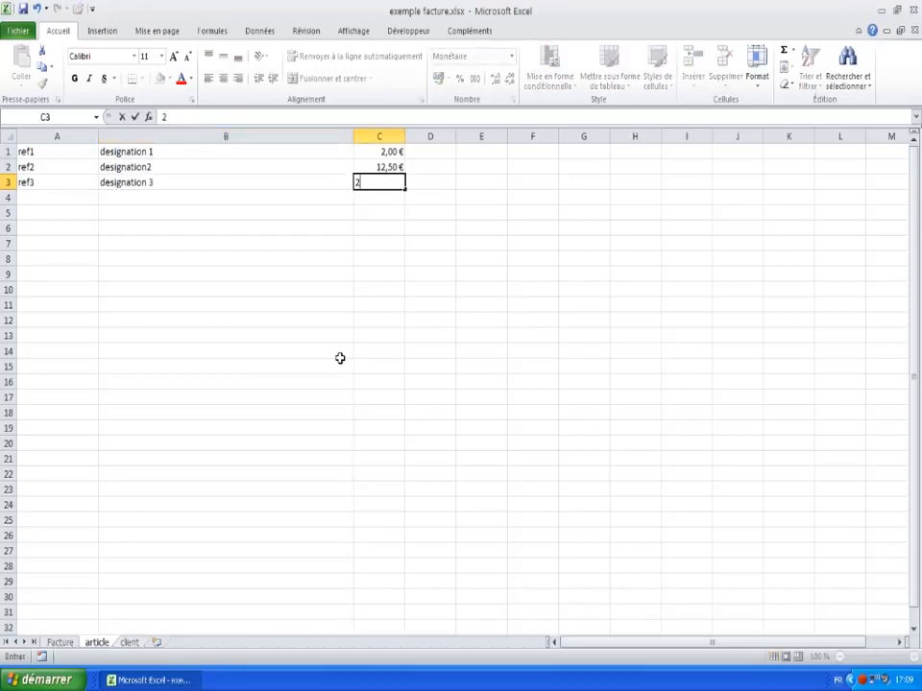
key("Return")
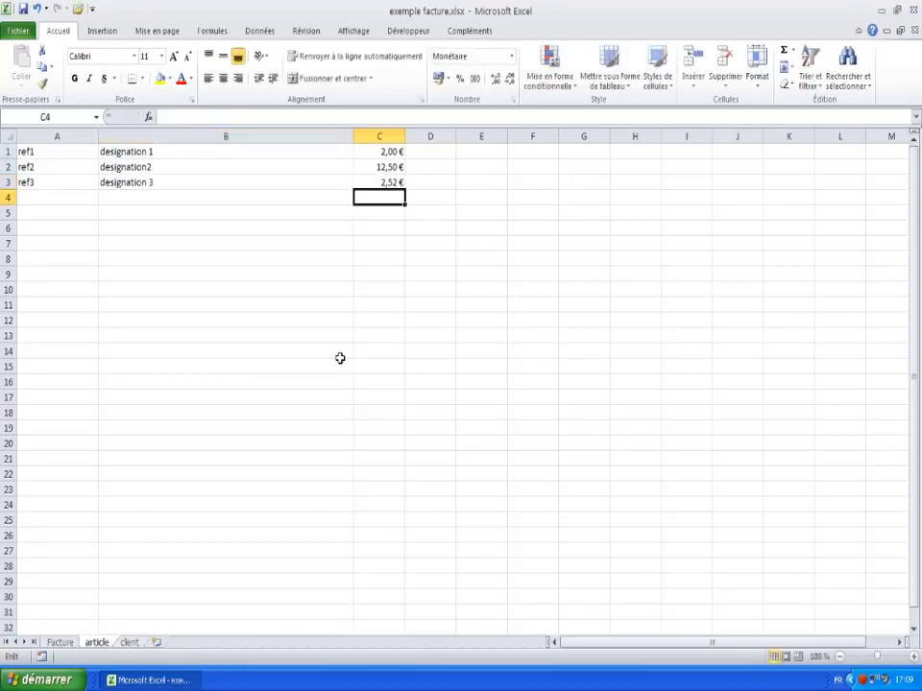
key("Left")
key("Left")
key("Down")
key("Down")
key("Down")
key("Down")
key("Down")
key("Down")
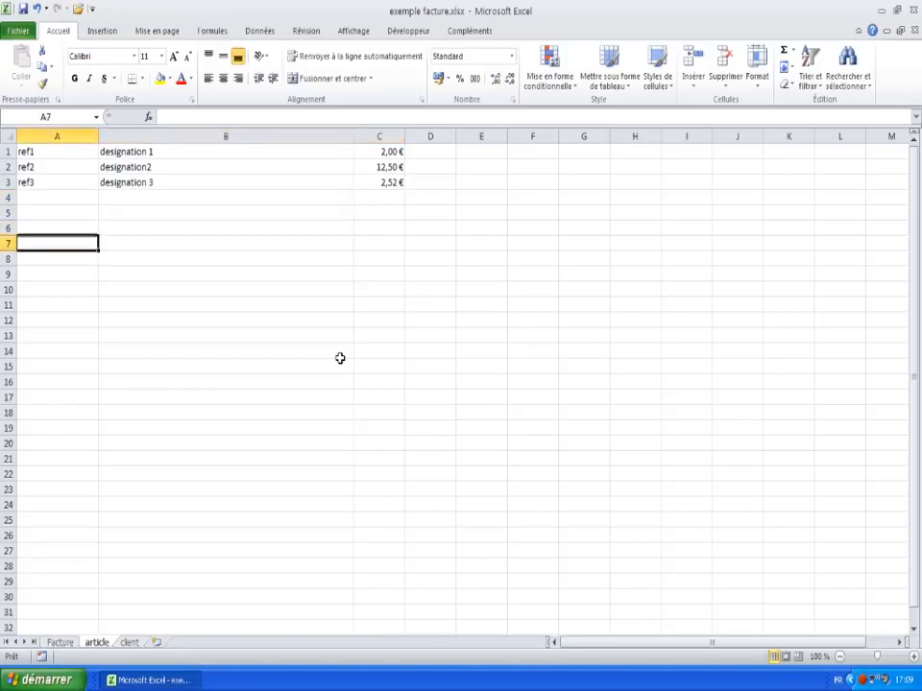
key("Up")
key("Up")
key("Up")
key("Up")
key("Up")
key("Up")
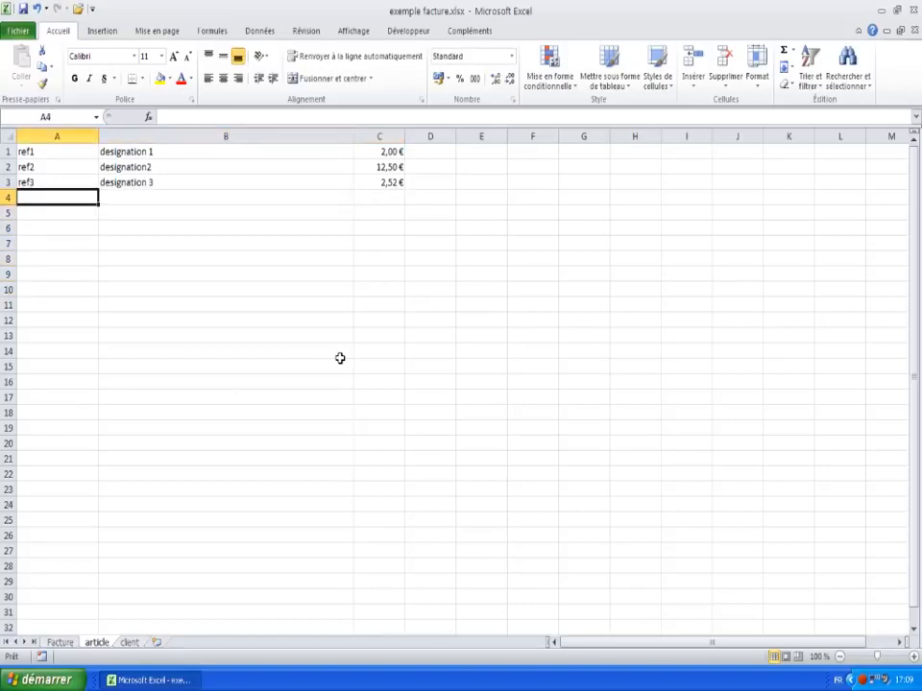
key("Down")
key("Down")
key("Down")
key("Down")
key("Down")
key("Down")
key("Down")
key("Down")
key("Down")
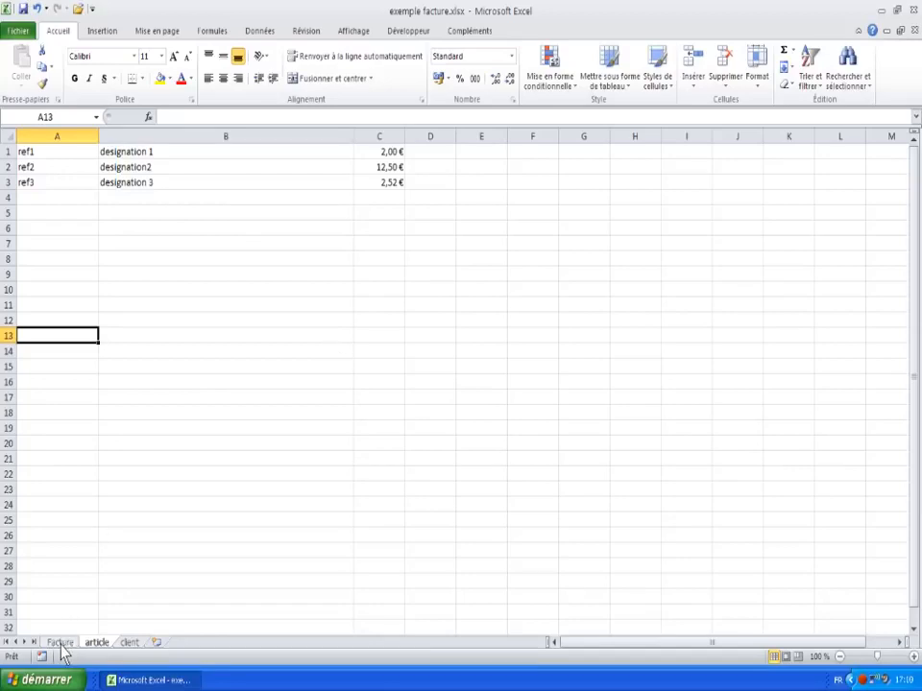
Step: Return to the Facture sheet and select the sample invoice lines A6:D7
left_click(59, 643)
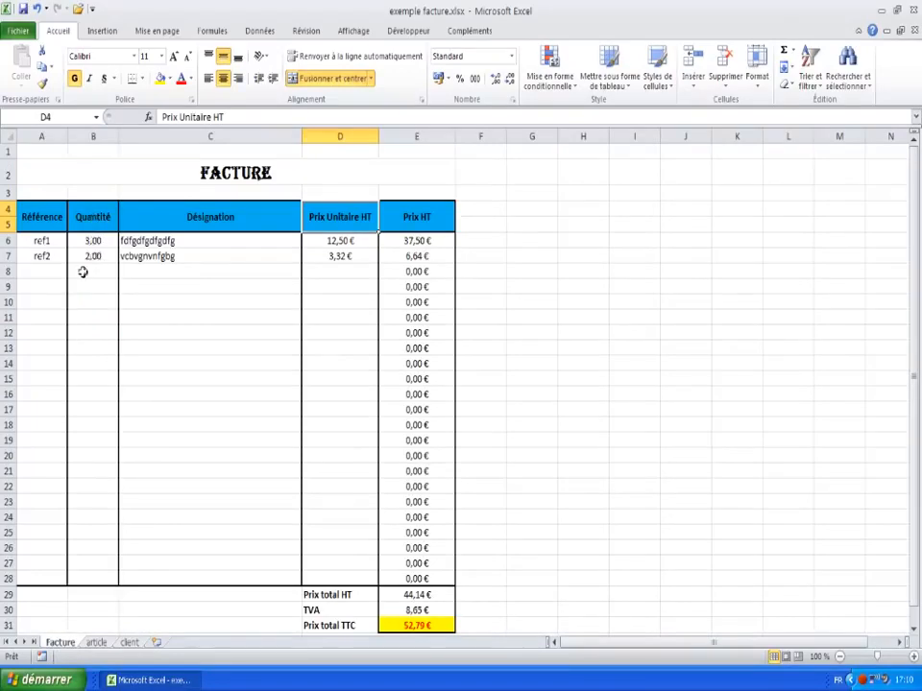
left_click(166, 241)
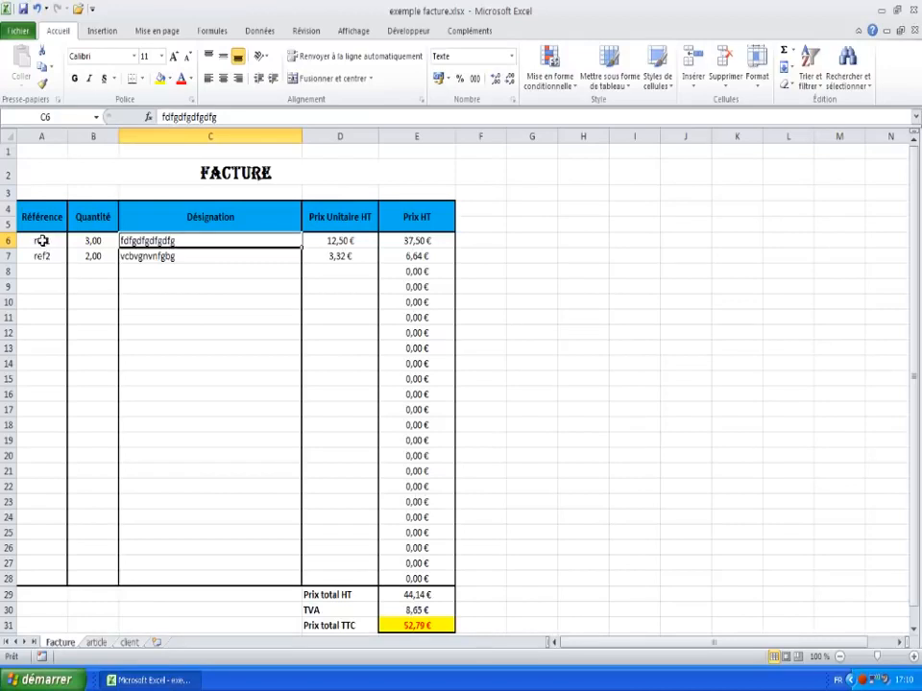
left_click_drag(42, 239, 352, 257)
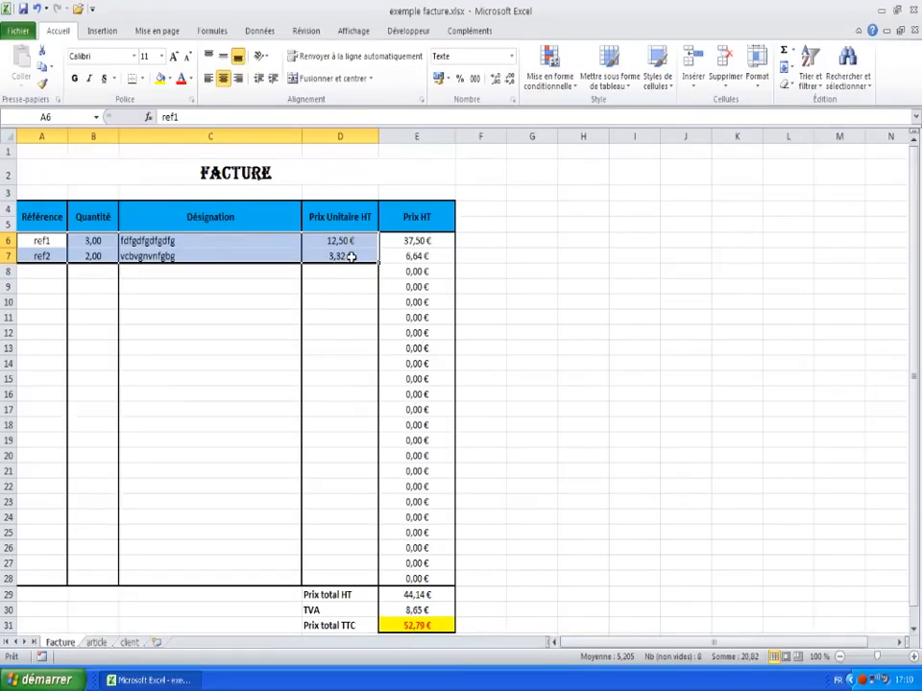
Step: Delete the contents of A6:D7, then select cell C6
key("Delete")
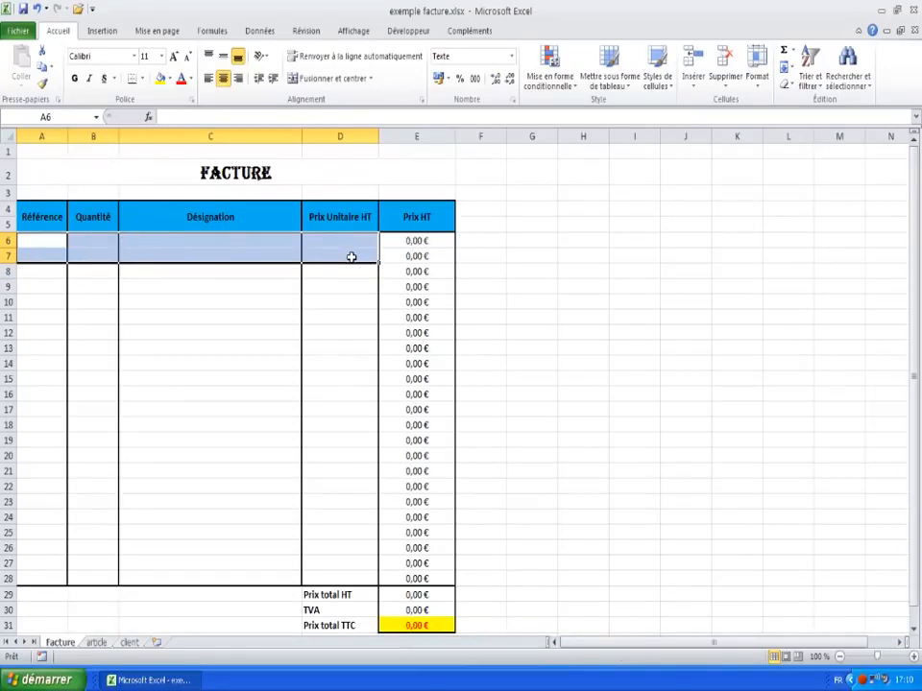
left_click(254, 288)
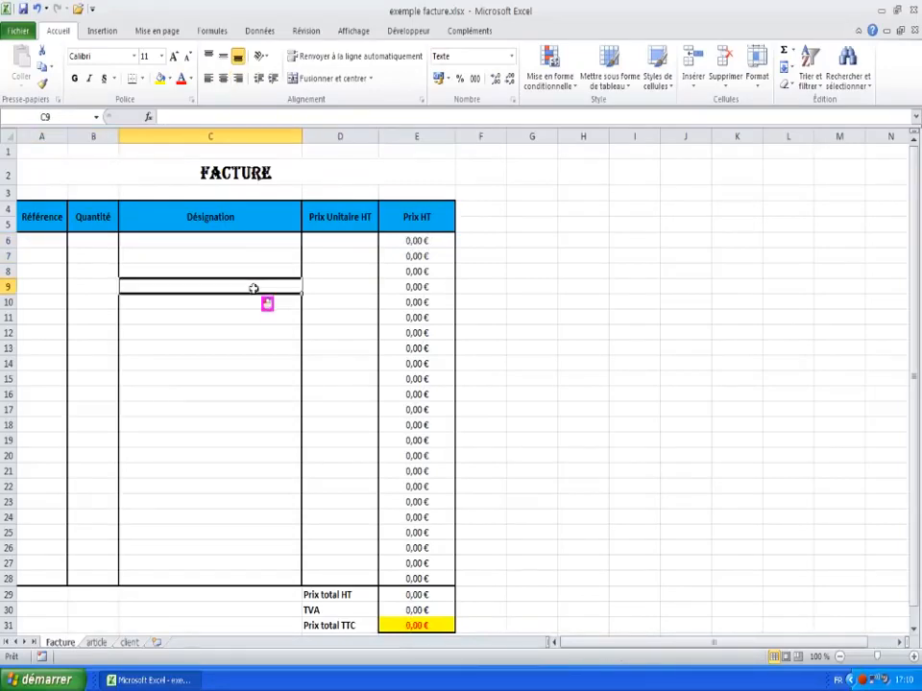
left_click(189, 243)
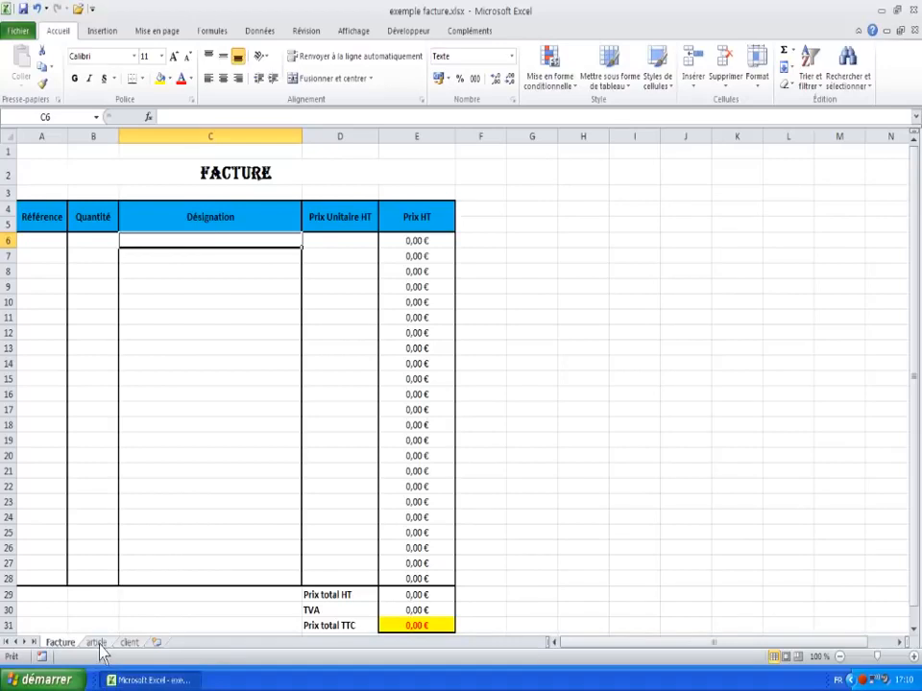
left_click(793, 51)
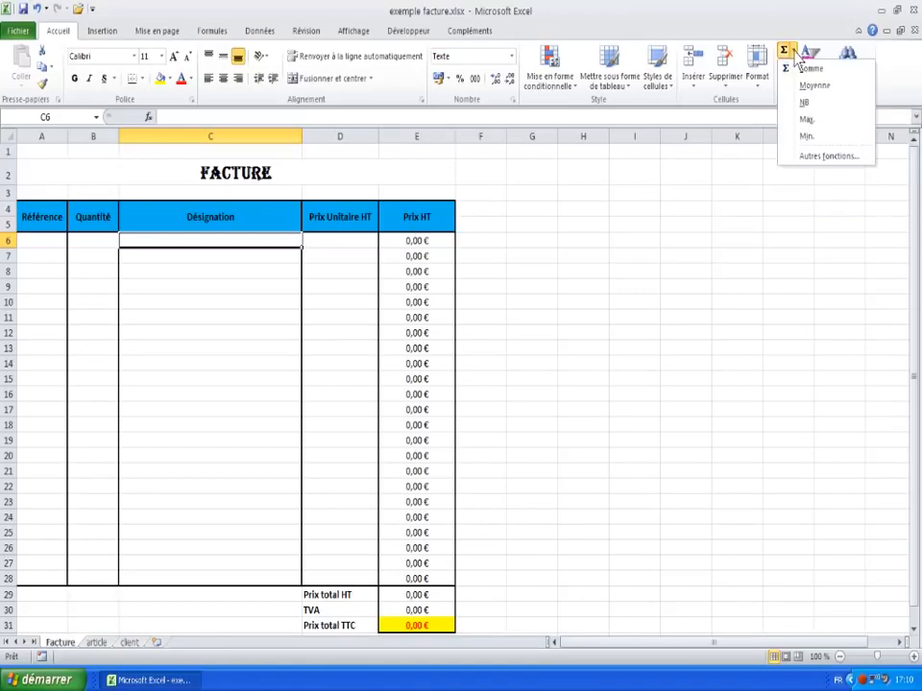
left_click(824, 168)
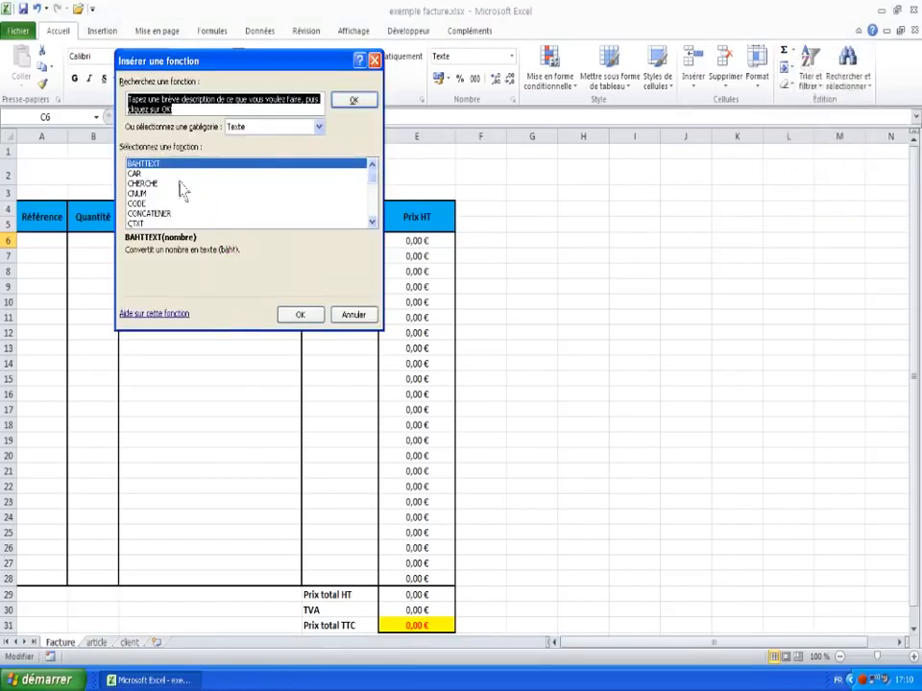
left_click(284, 129)
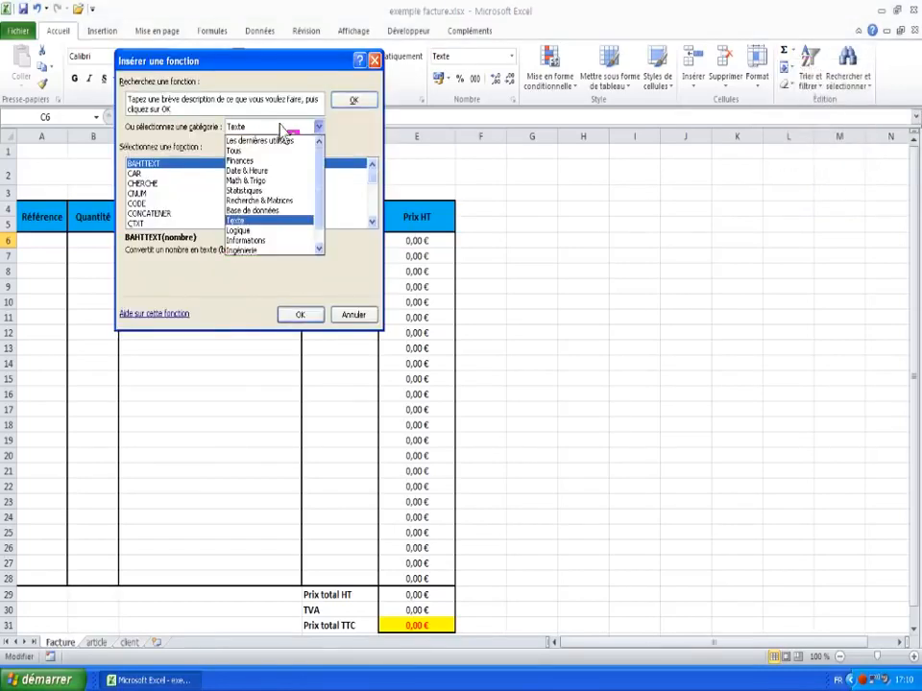
left_click(270, 201)
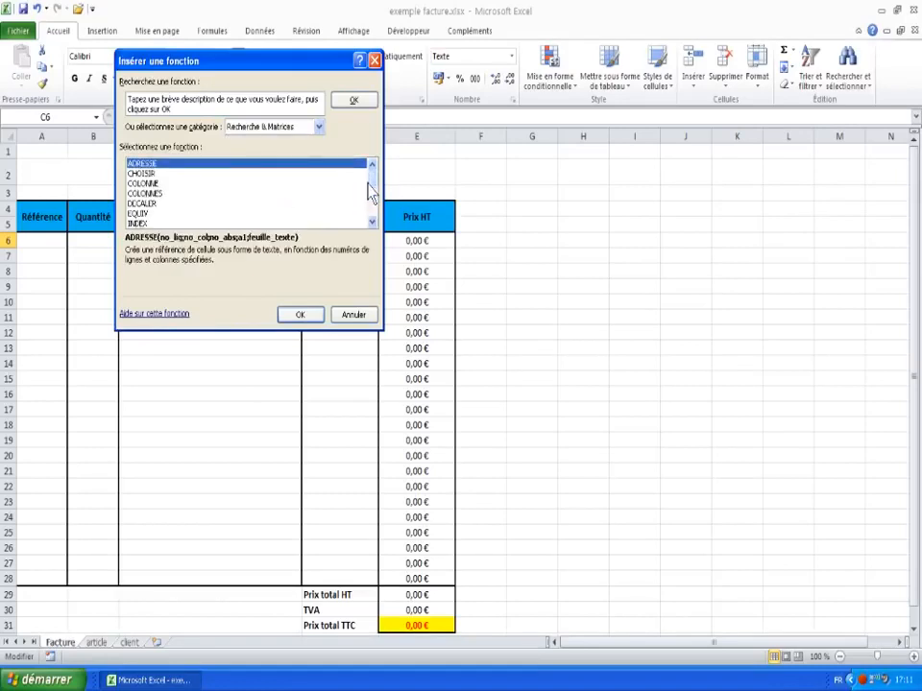
left_click_drag(374, 192, 376, 222)
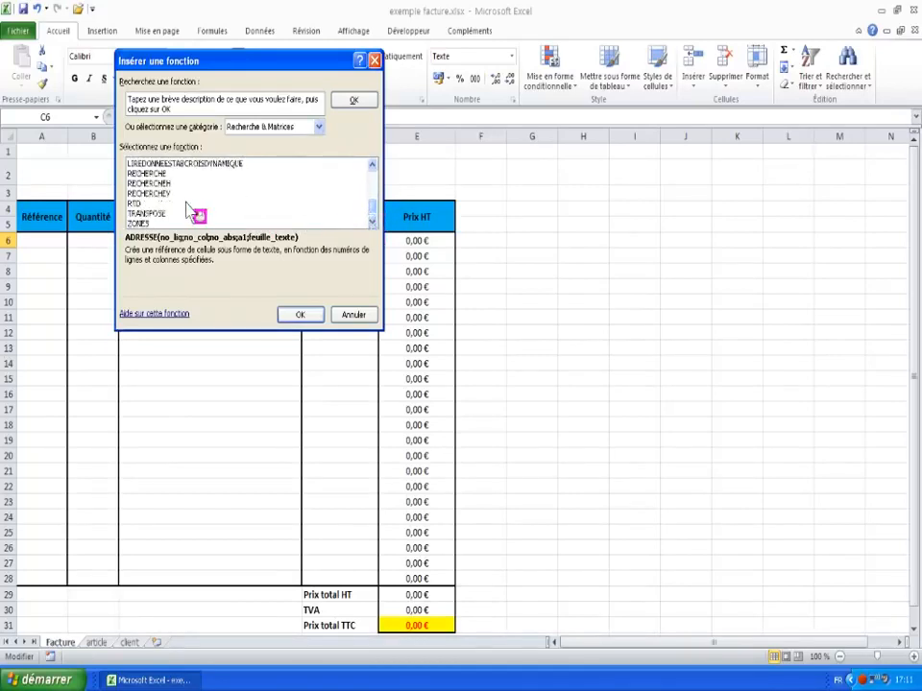
left_click(168, 195)
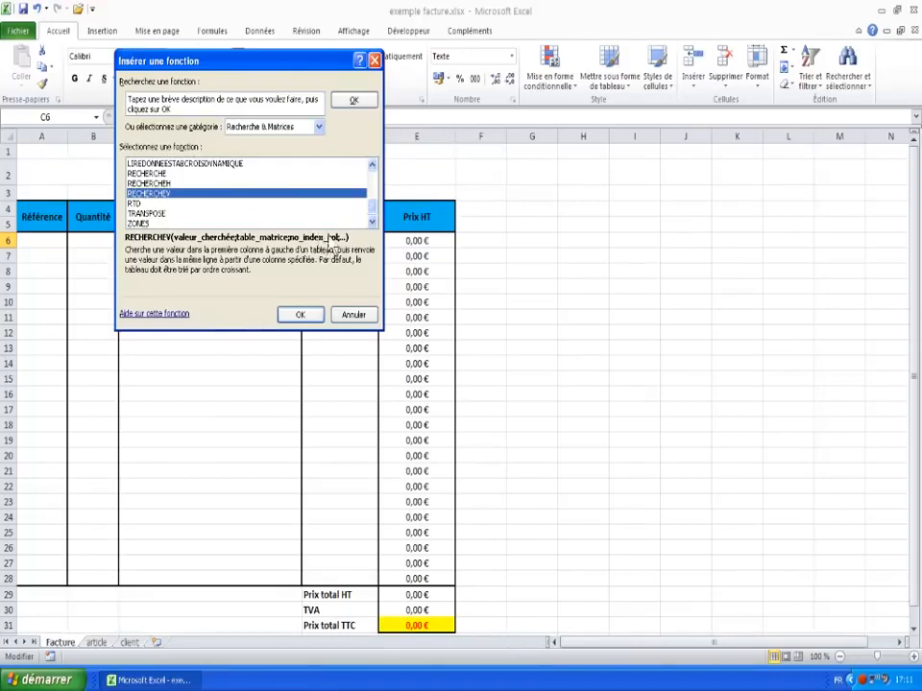
left_click(355, 318)
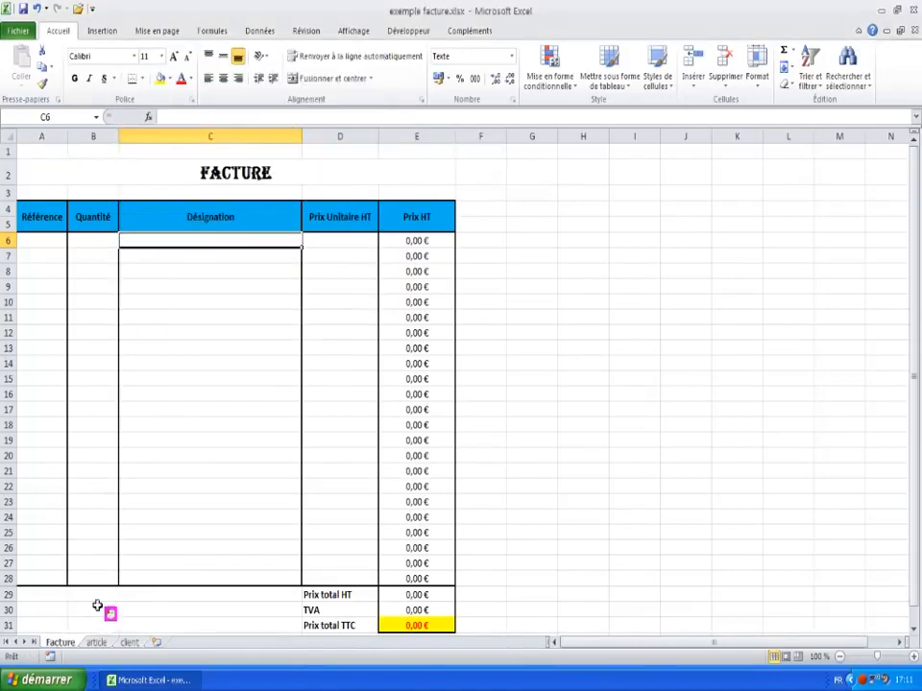
Step: Check the article sheet, then insert RECHERCHEV in C6 from the function library
left_click(97, 643)
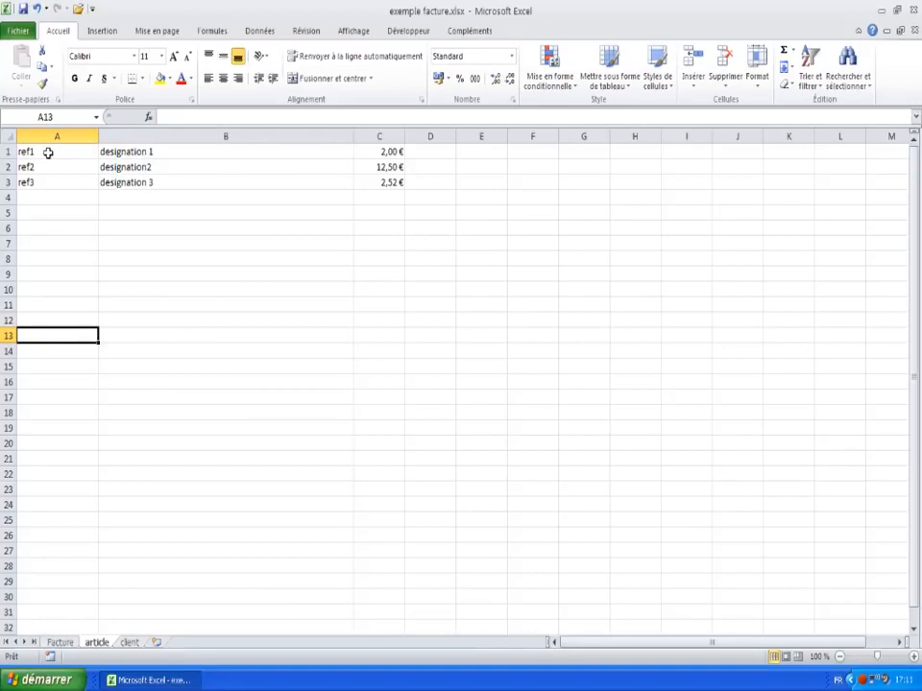
left_click(58, 641)
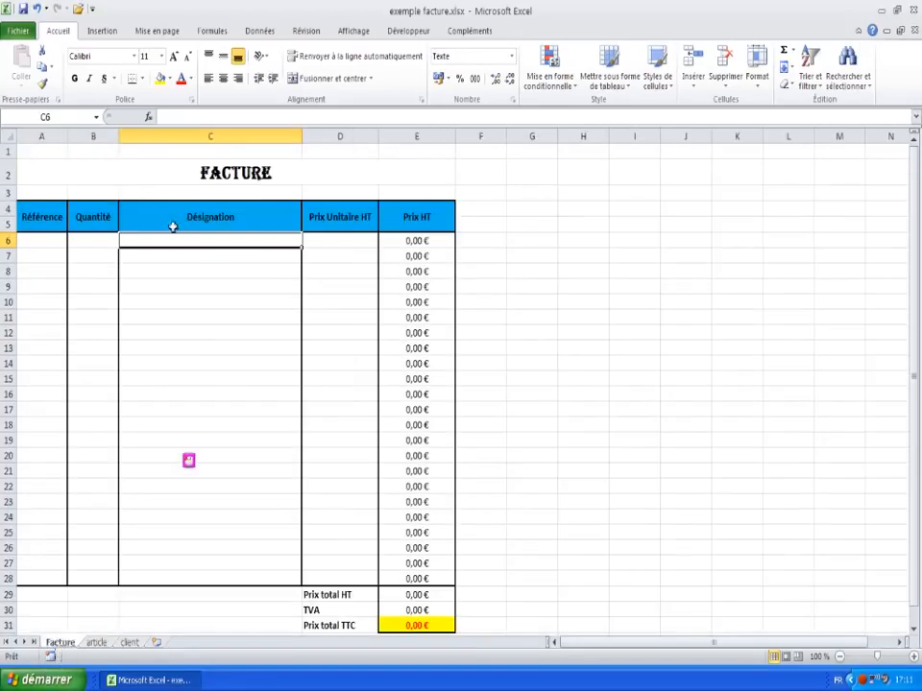
left_click(794, 51)
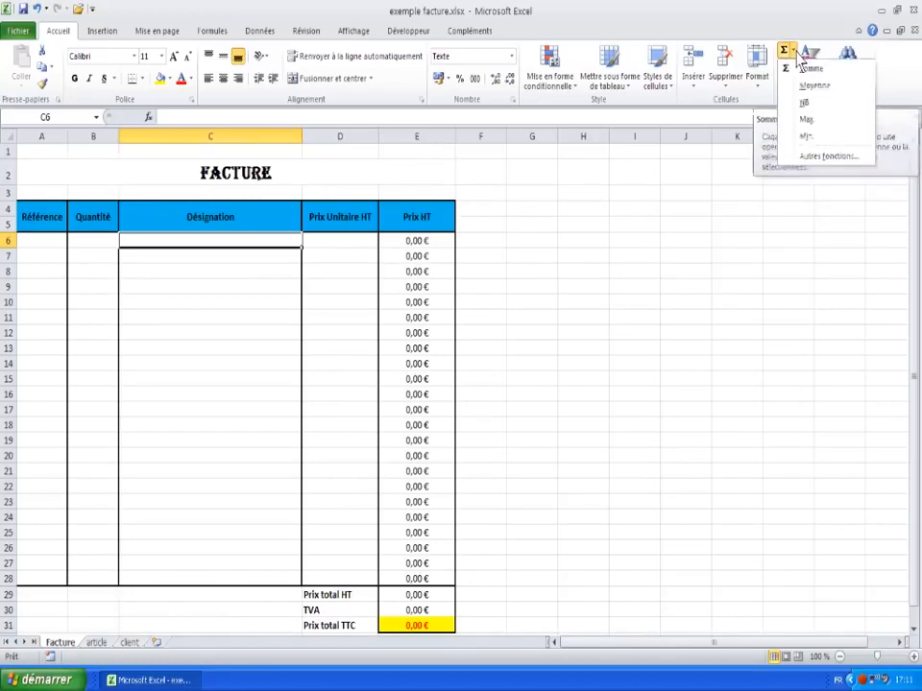
left_click(812, 156)
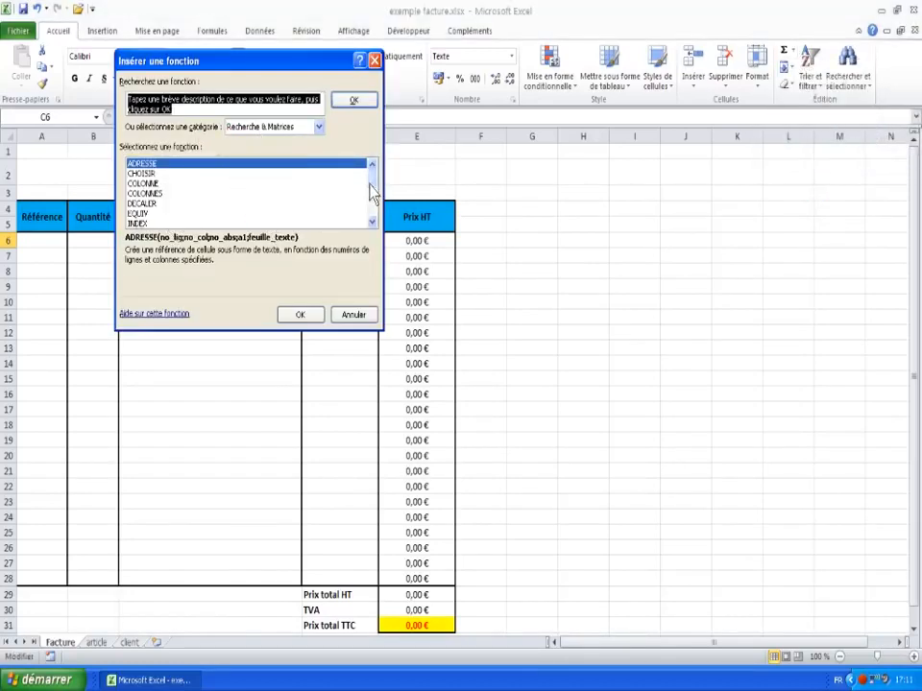
scroll(370, 196, "down", 4)
left_click(178, 193)
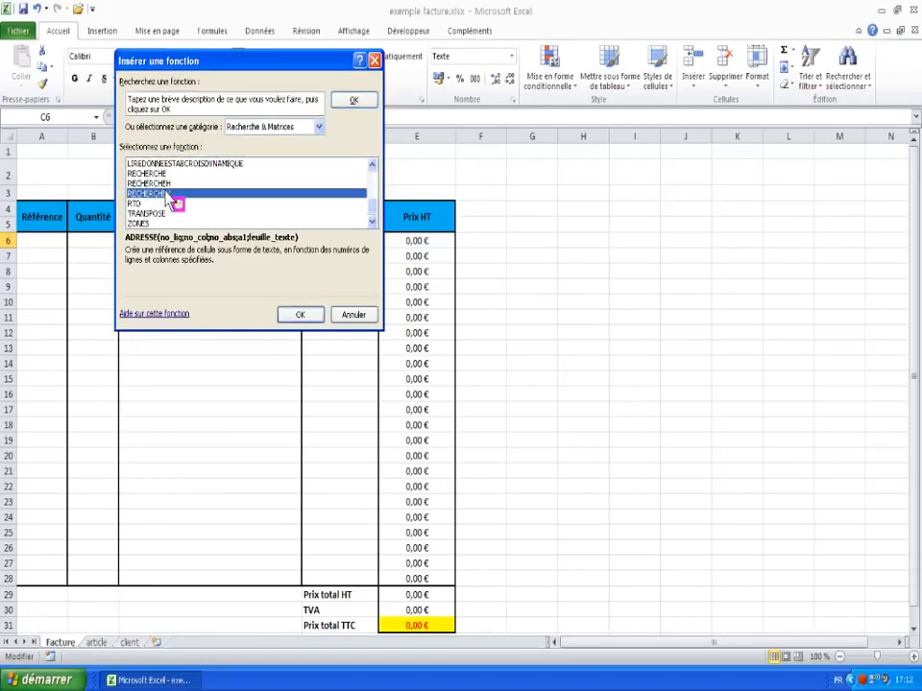
left_click(300, 317)
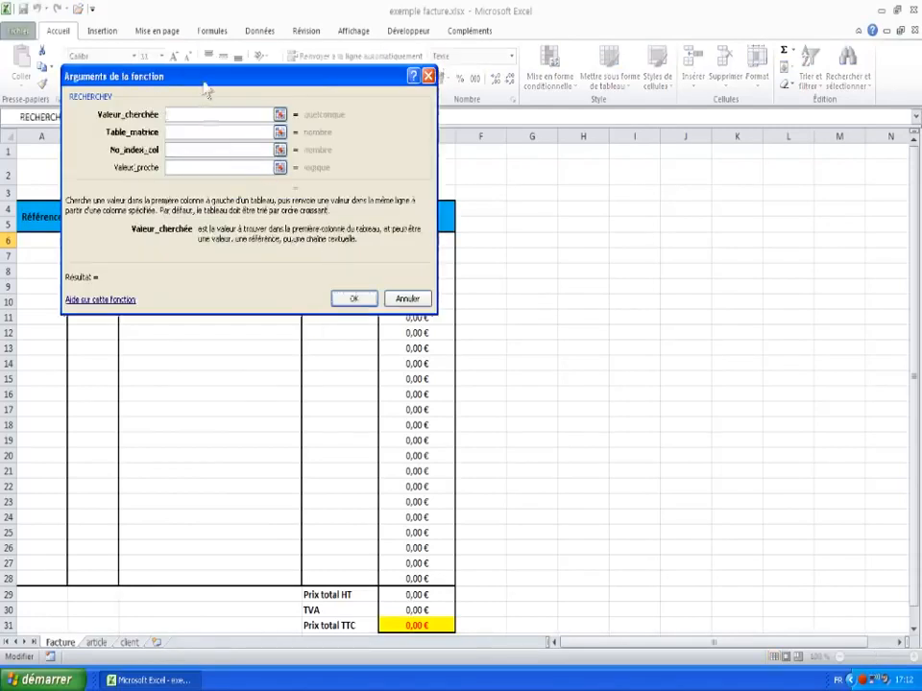
left_click_drag(207, 89, 453, 103)
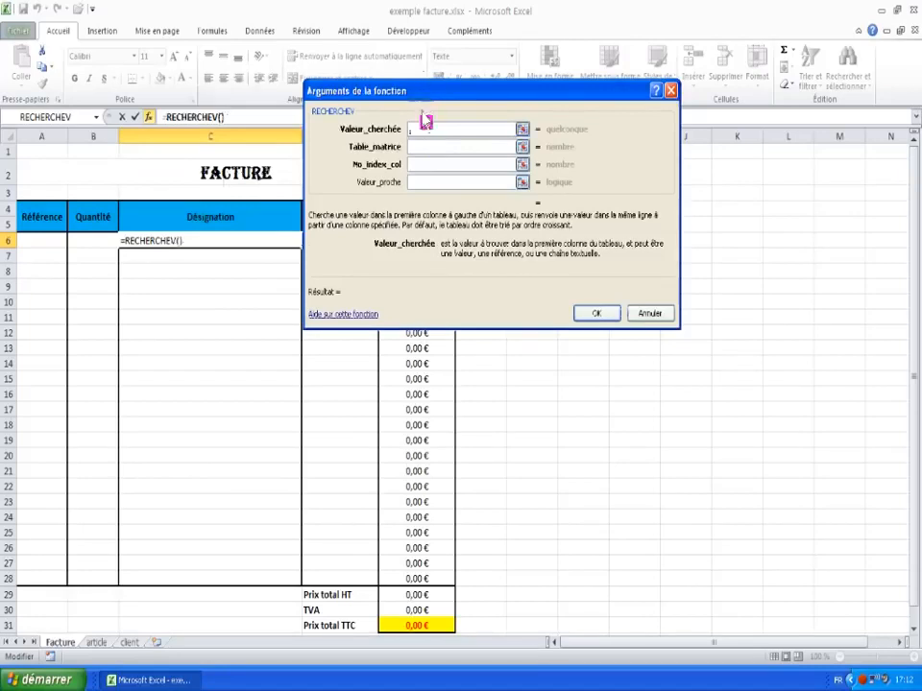
Step: Give RECHERCHEV lookup value A6, table article!A1:C30 and column 2, and confirm
left_click(30, 239)
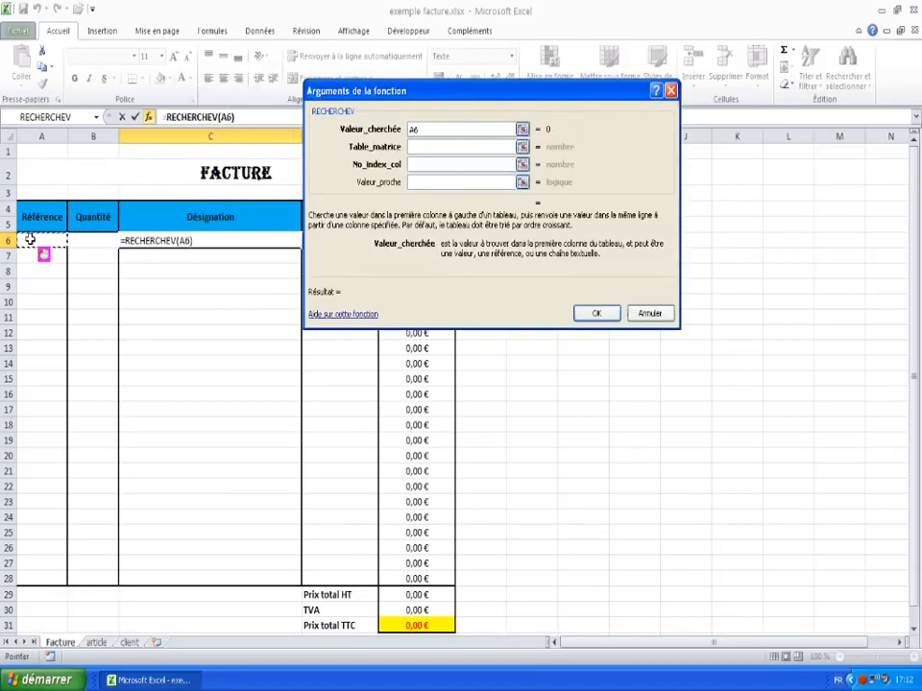
left_click(421, 146)
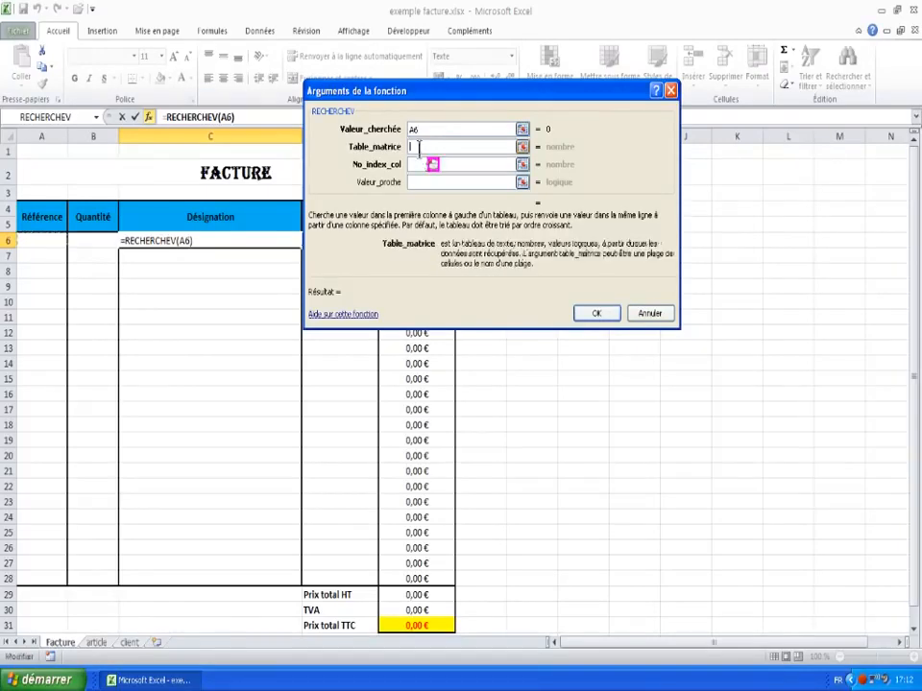
left_click(96, 642)
left_click_drag(35, 149, 391, 601)
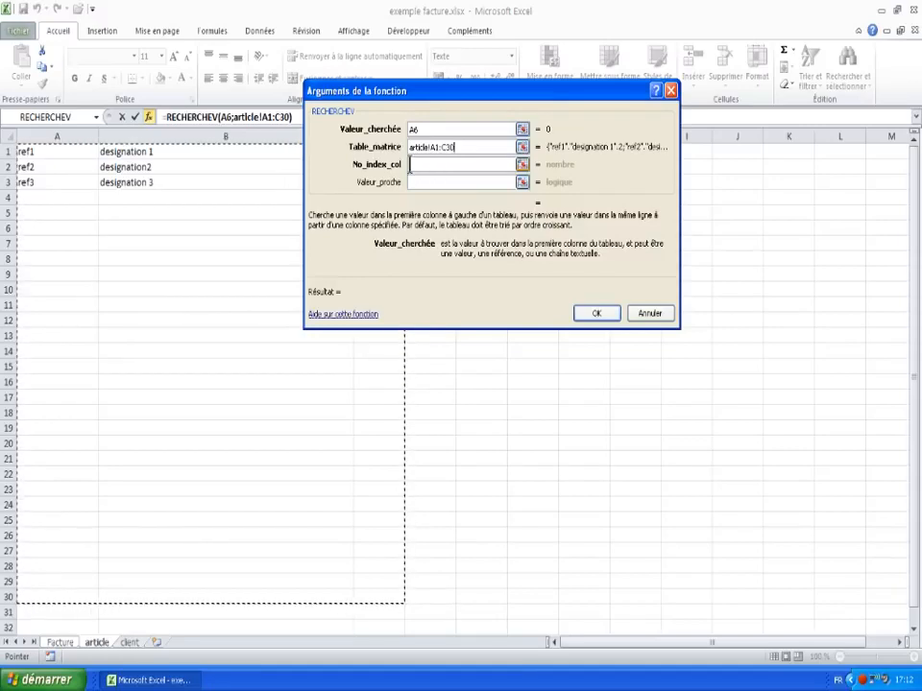
left_click(425, 165)
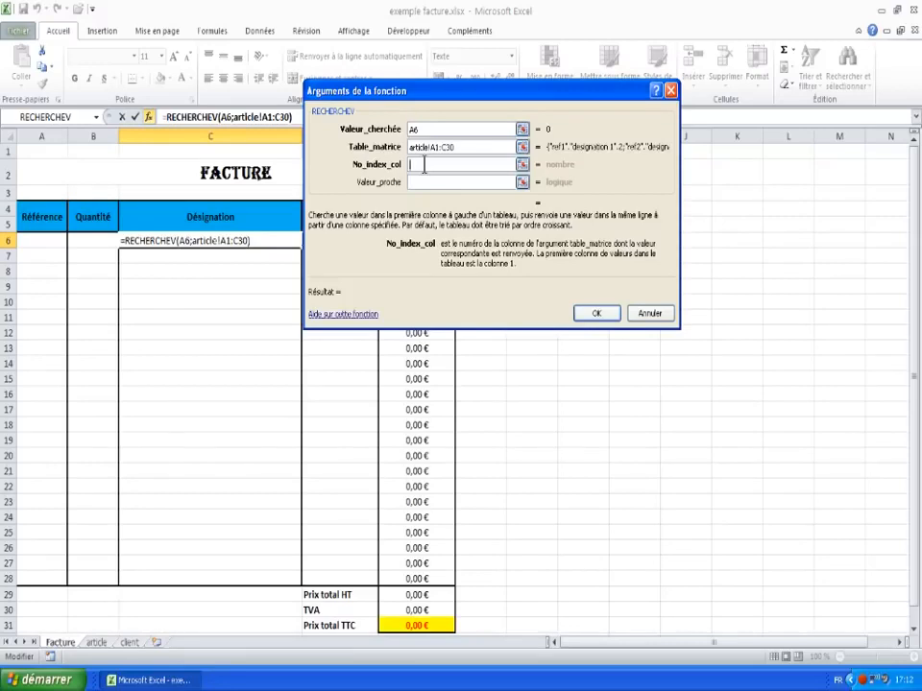
type("2")
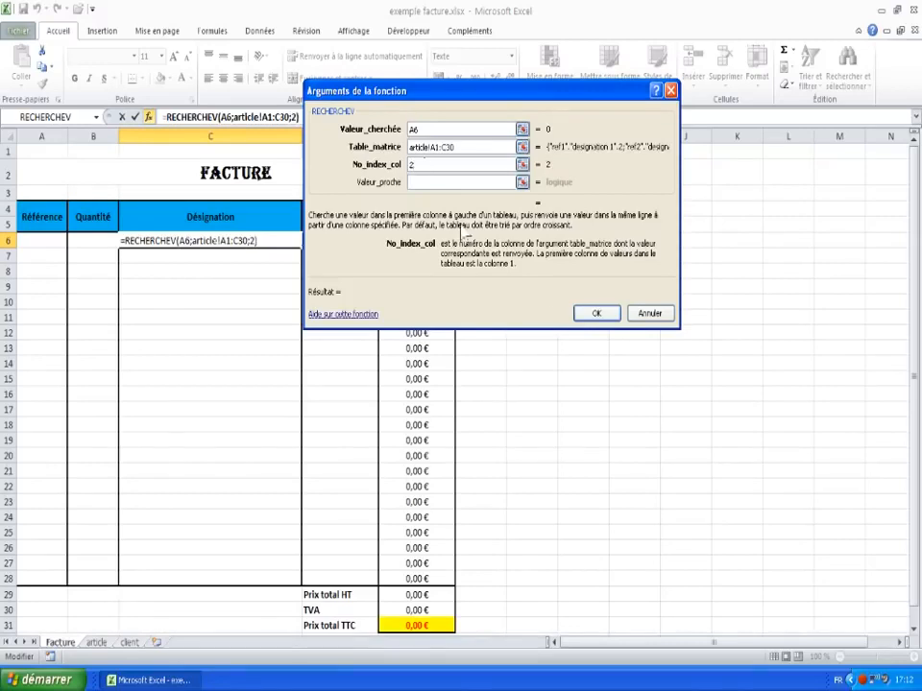
left_click(601, 317)
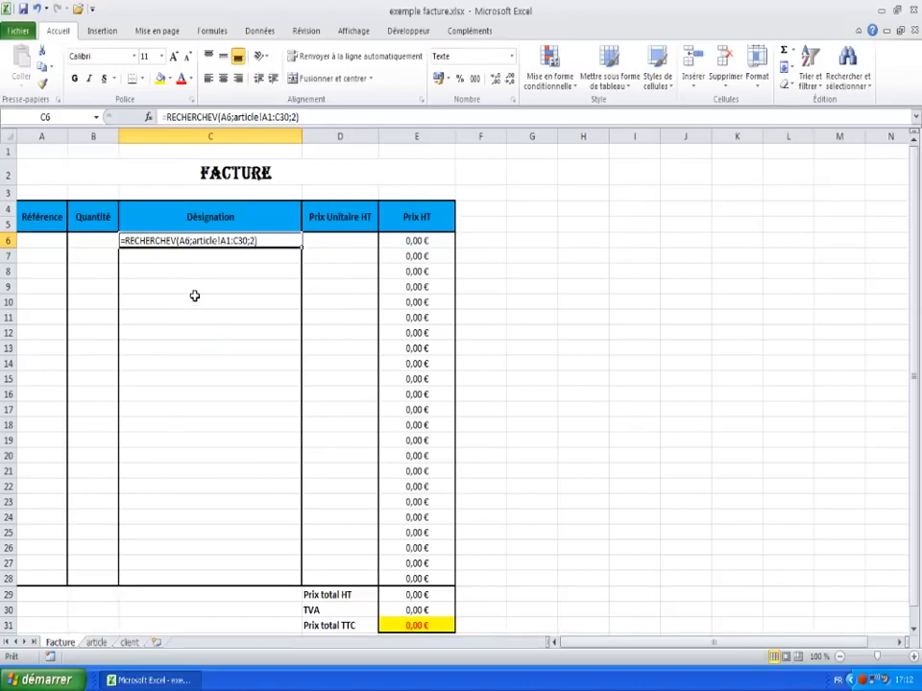
Step: Delete the text-formatted RECHERCHEV formula from cell C6
left_click(189, 300)
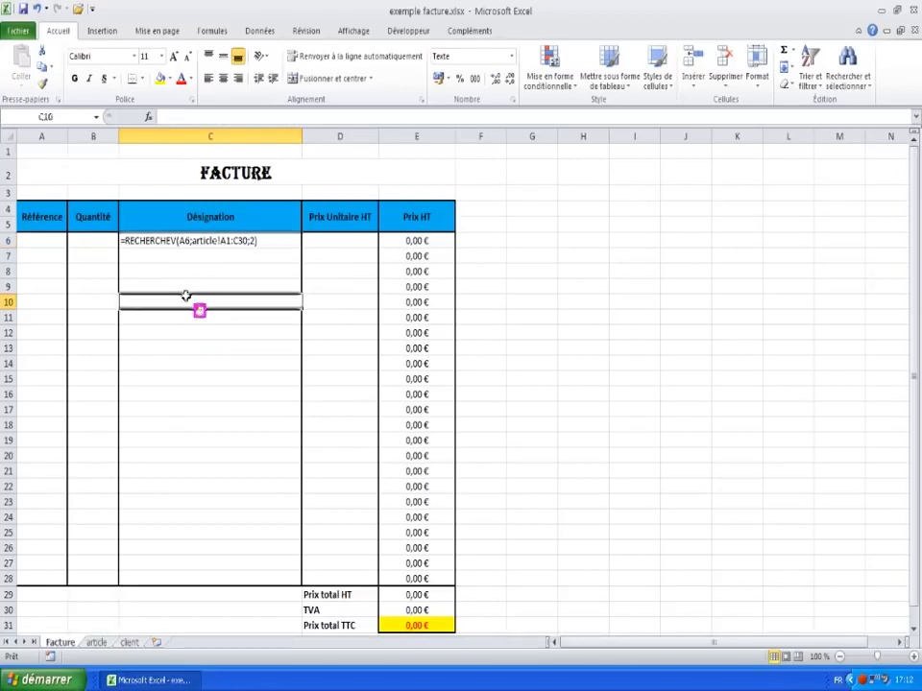
left_click(139, 242)
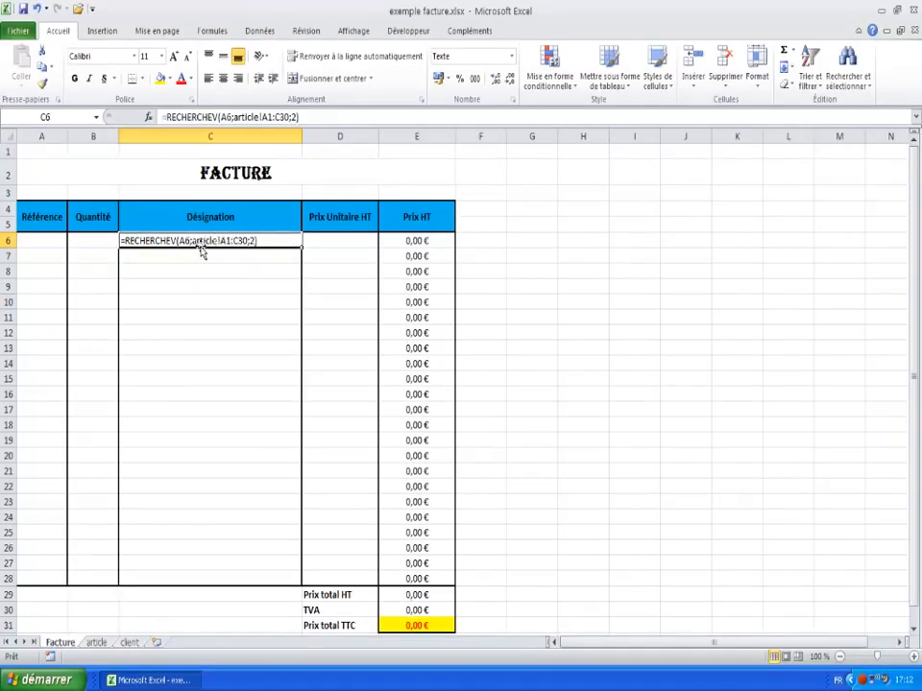
key("Delete")
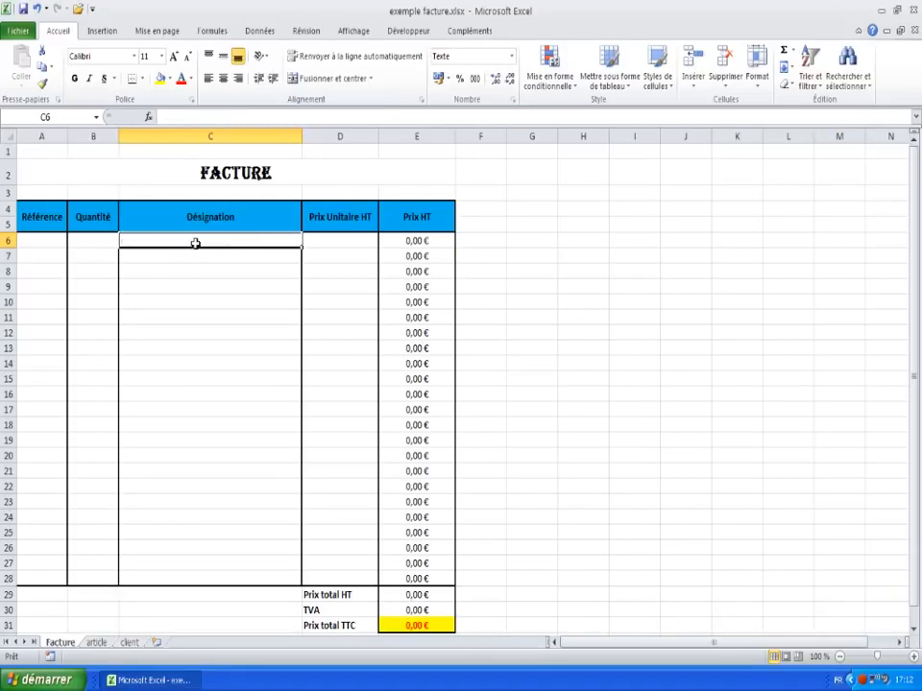
Step: Set the Désignation cells C6:C28 to the Standard number format
left_click_drag(195, 243, 189, 576)
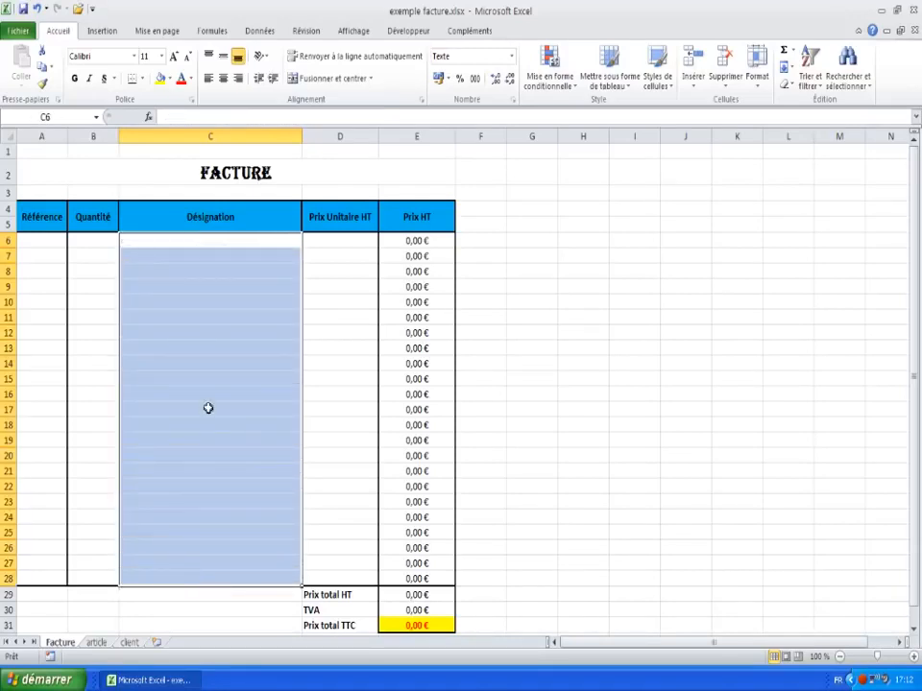
right_click(208, 408)
left_click(252, 346)
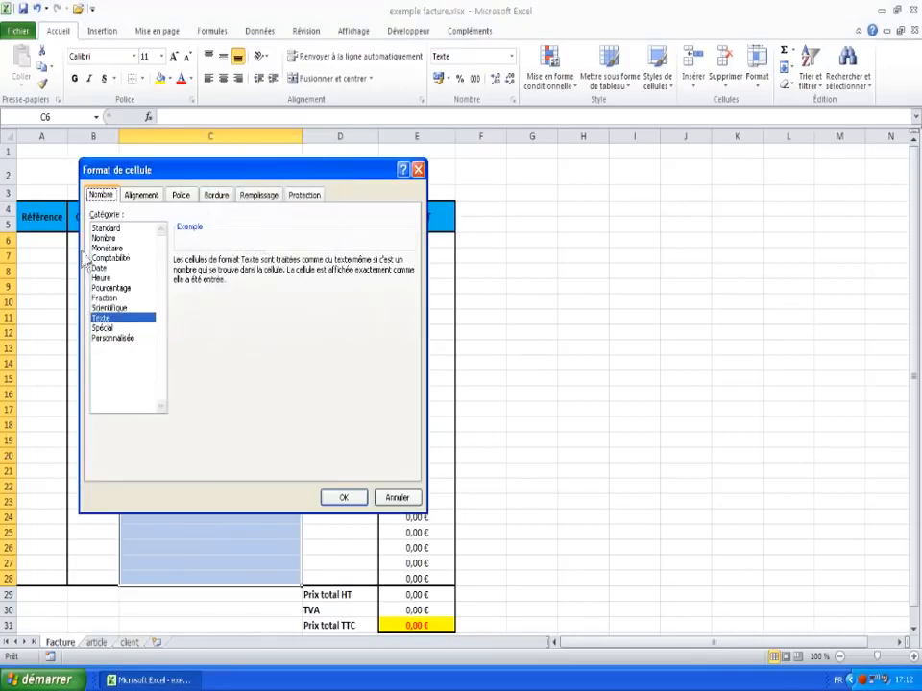
left_click(108, 229)
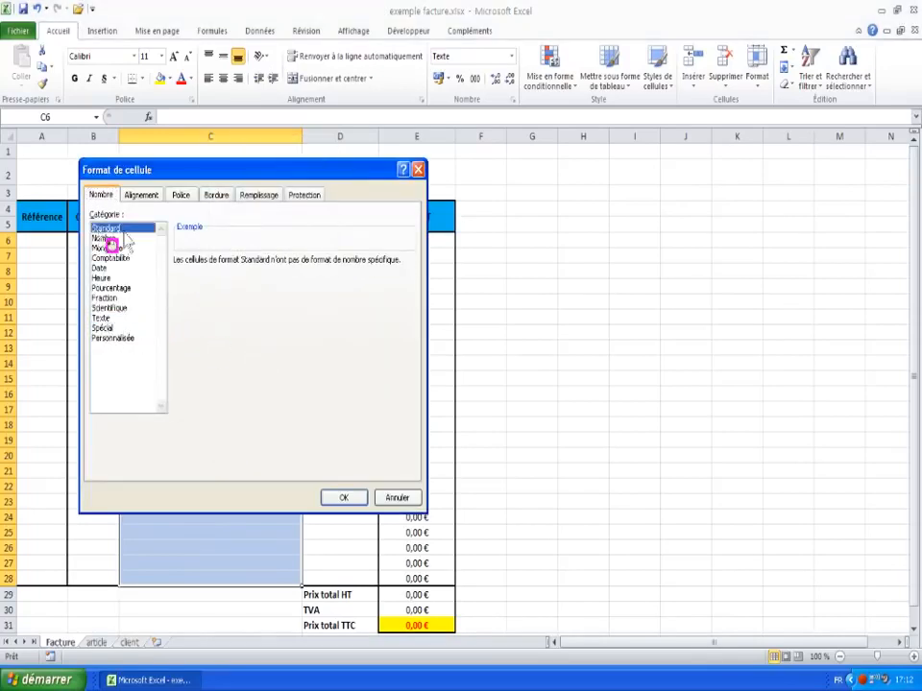
left_click(341, 500)
left_click(168, 244)
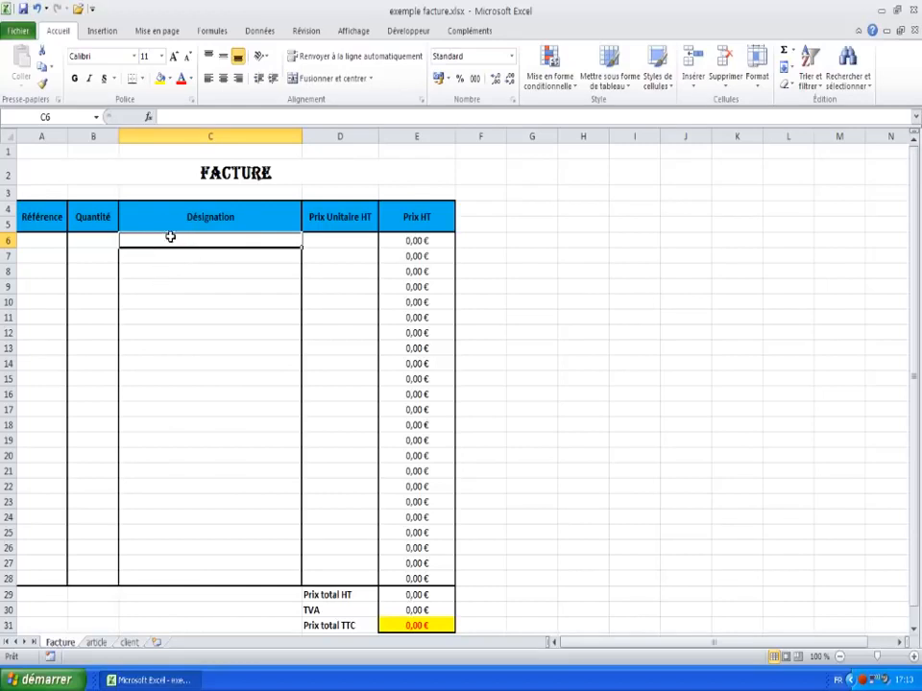
Step: Re-enter =RECHERCHEV(A6;article!A1:C30;2) in C6 via Autres fonctions, now showing #N/A
left_click(793, 61)
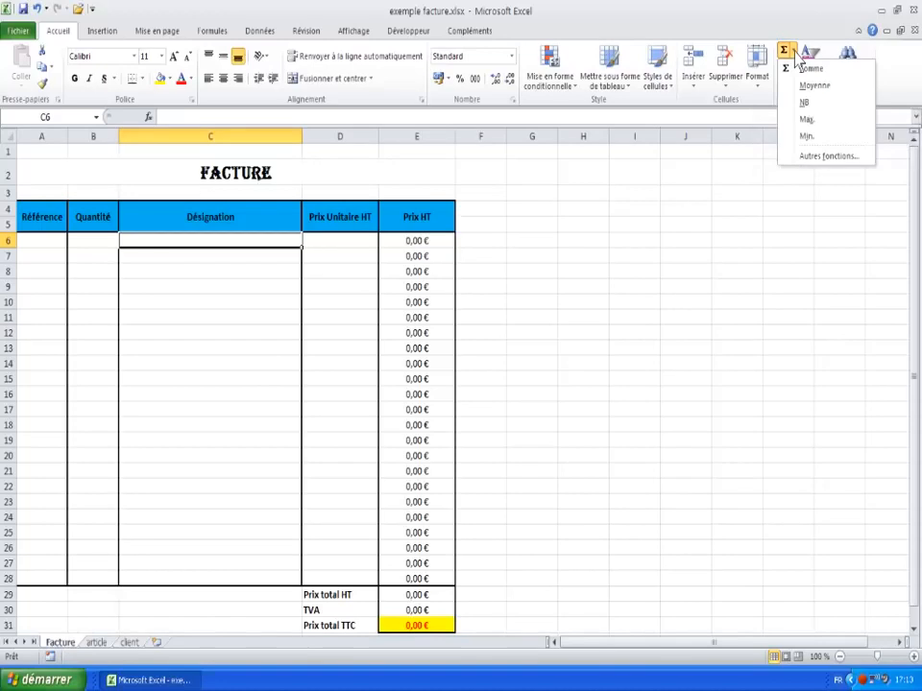
left_click(828, 157)
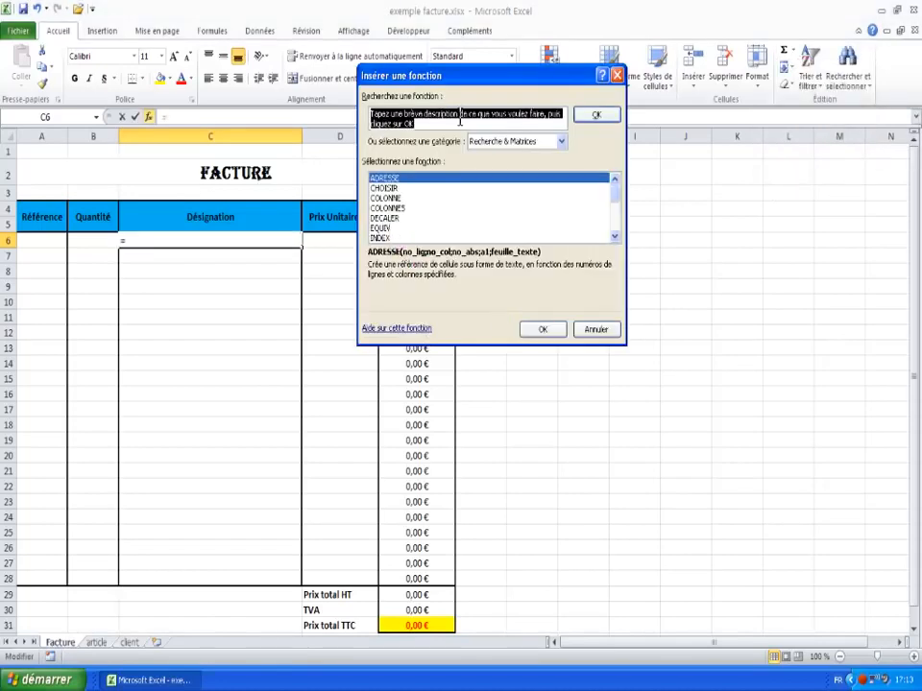
scroll(619, 242, "down", 3)
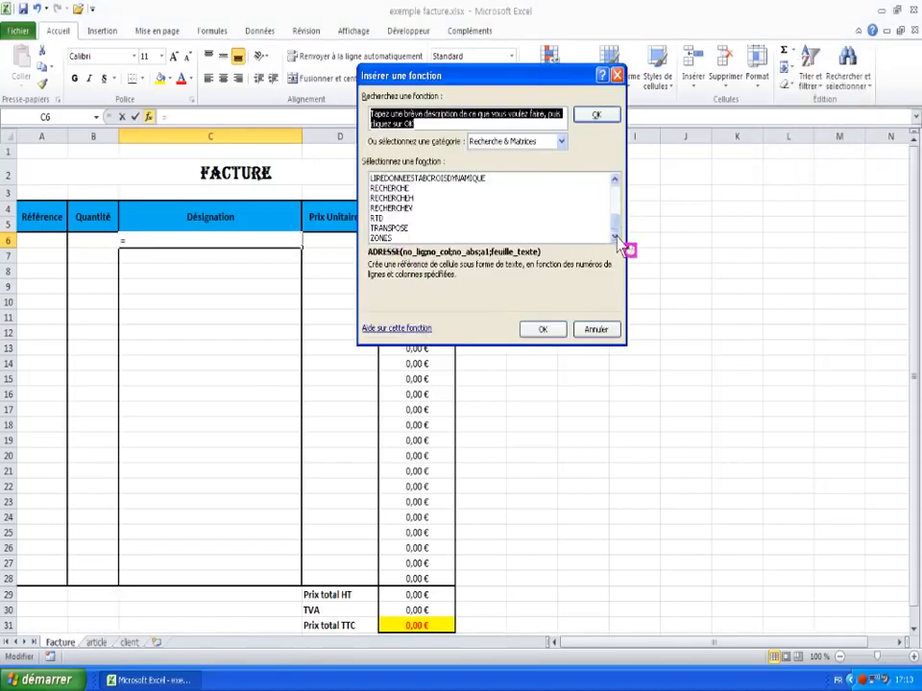
left_click(465, 207)
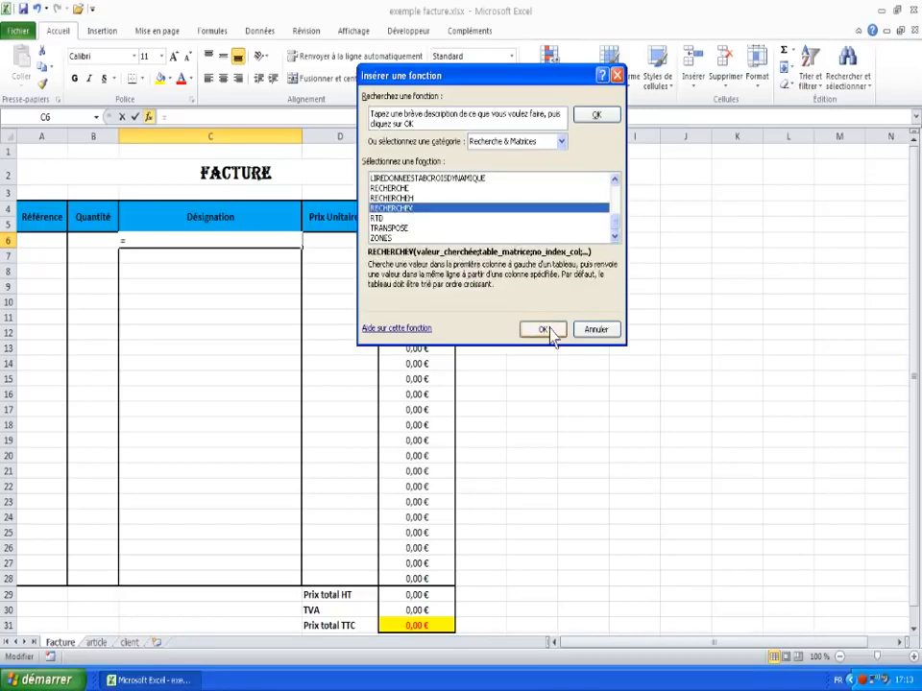
left_click(546, 330)
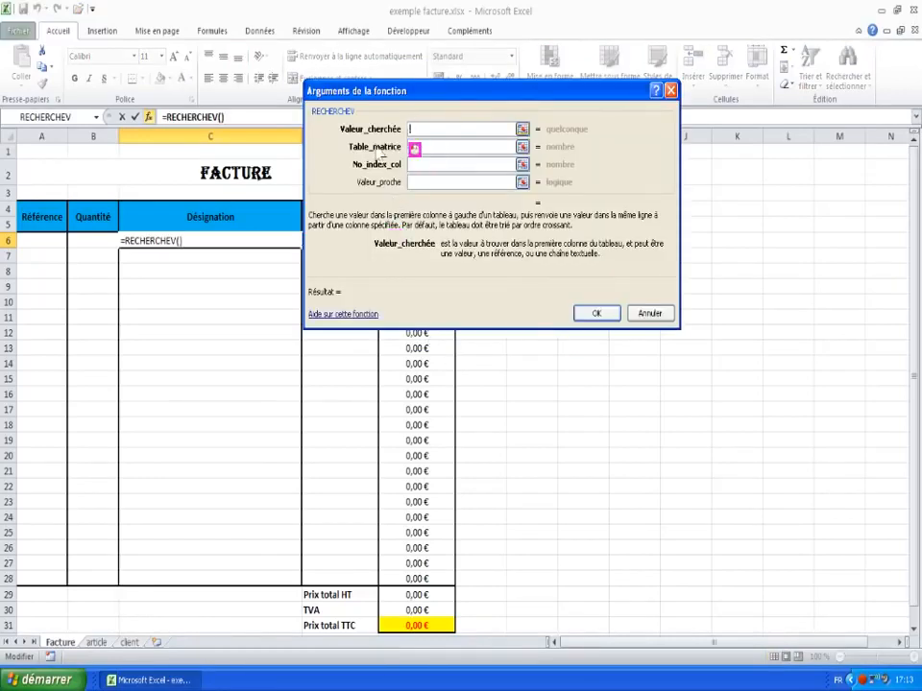
left_click(42, 241)
left_click(423, 146)
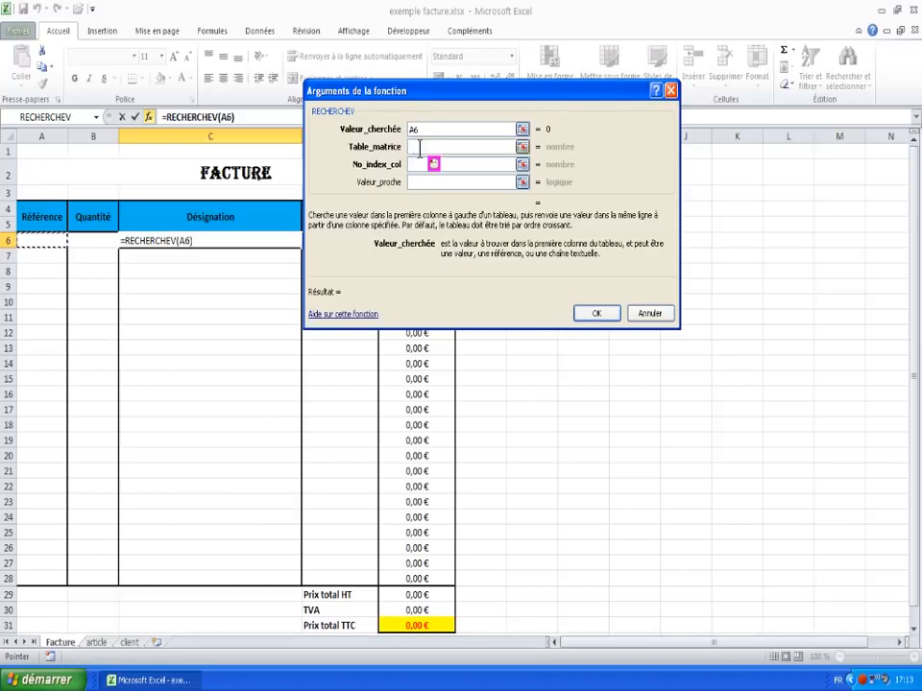
left_click(96, 641)
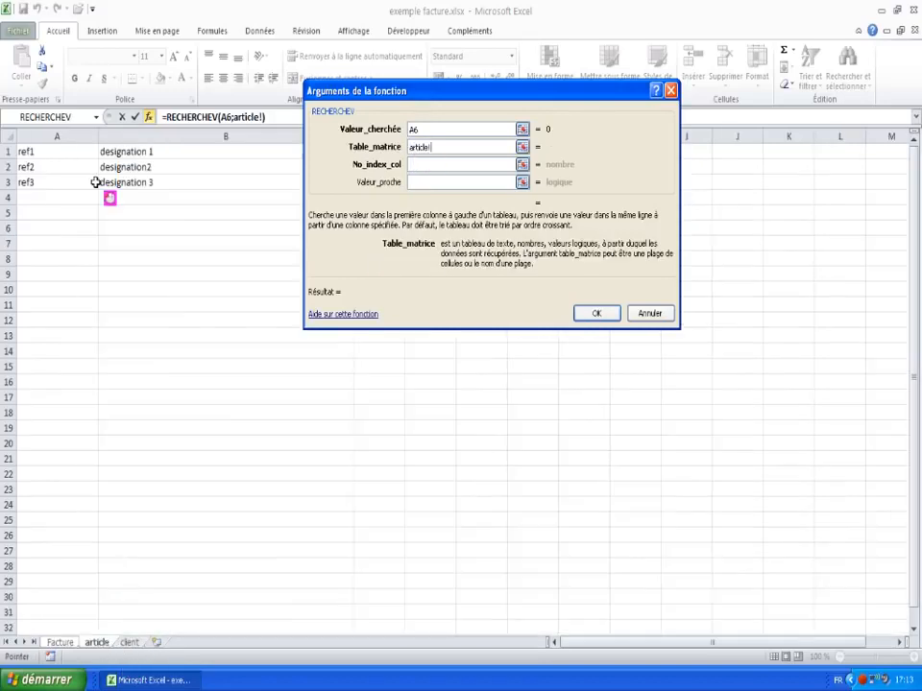
left_click_drag(45, 153, 378, 596)
left_click(427, 165)
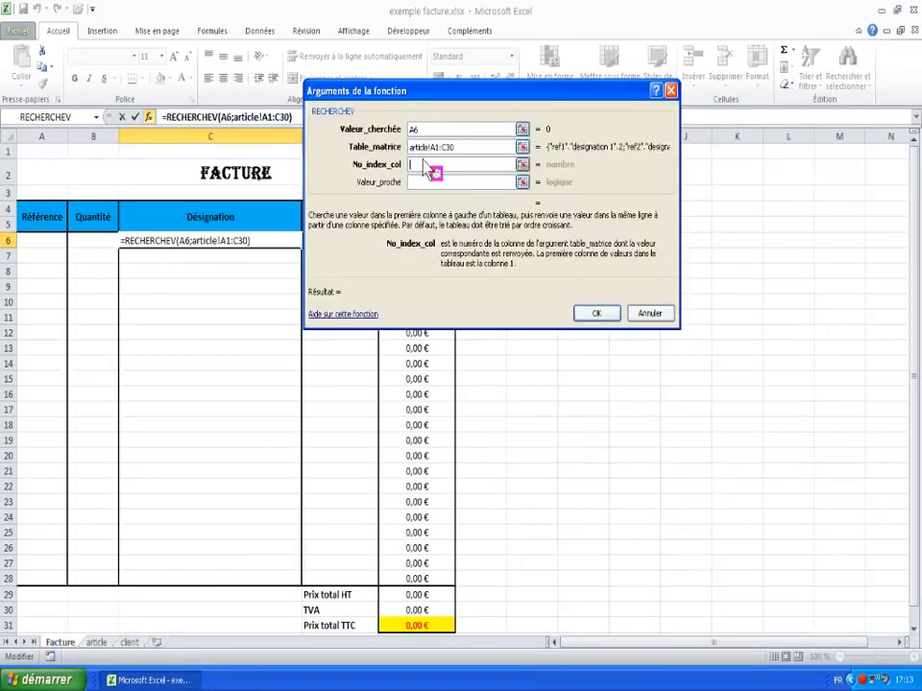
type("2")
key("Return")
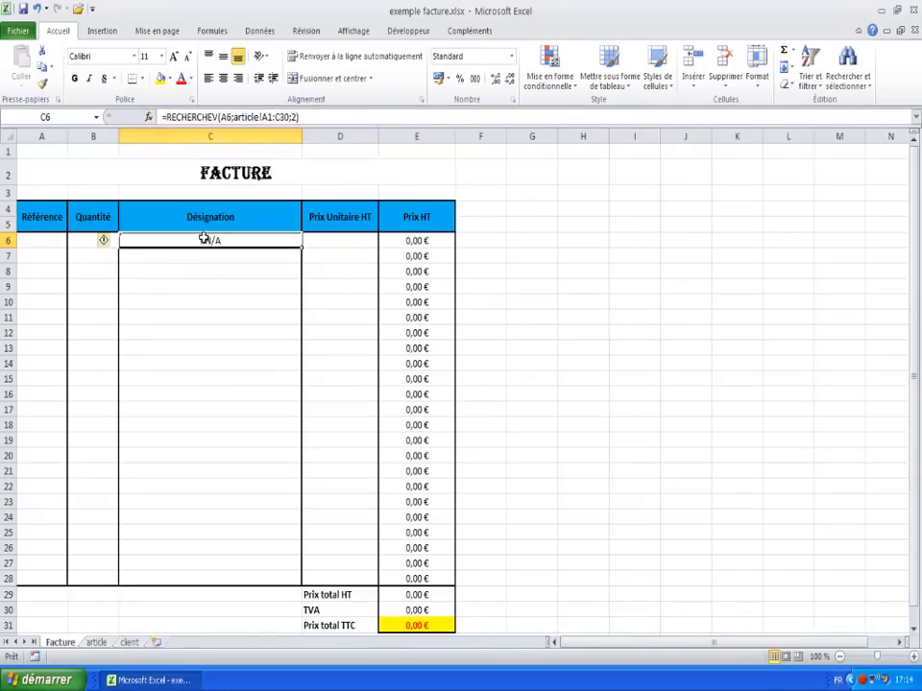
Step: Start an SI function in H6 from the all-categories list and move its arguments dialog aside
left_click(584, 243)
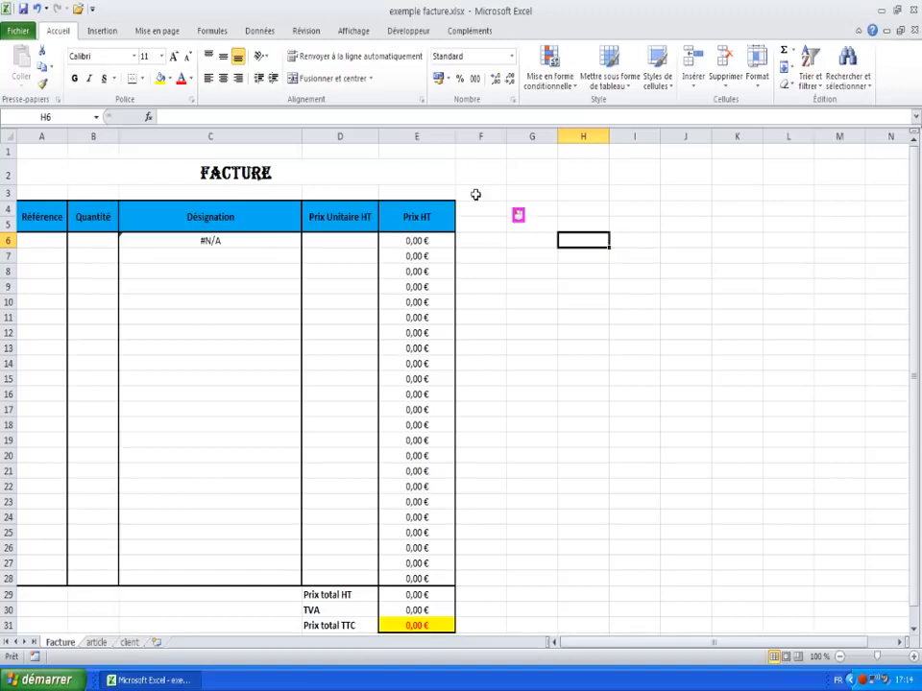
left_click(794, 52)
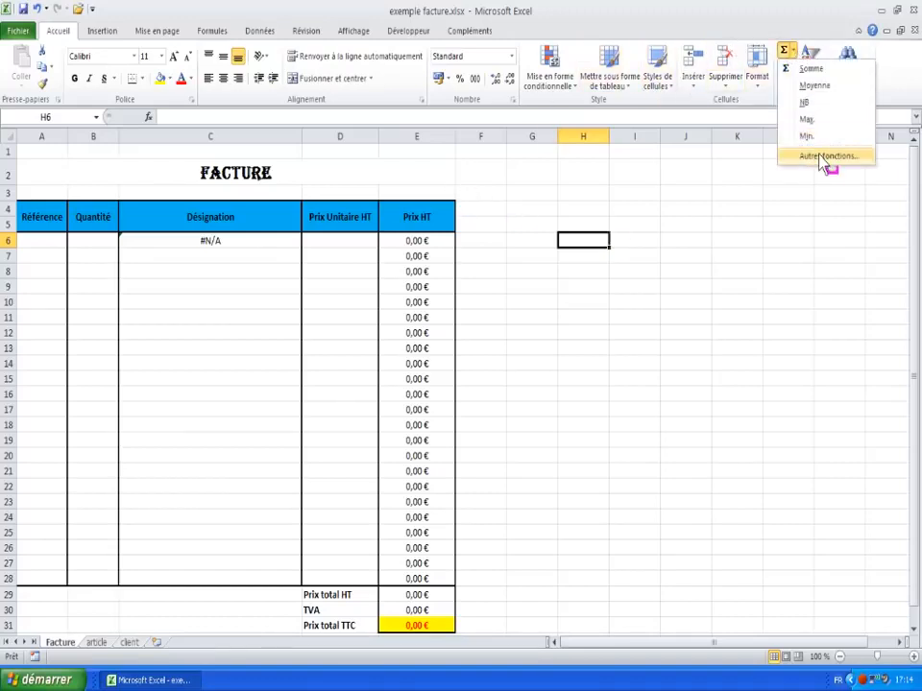
left_click(831, 158)
left_click(408, 218)
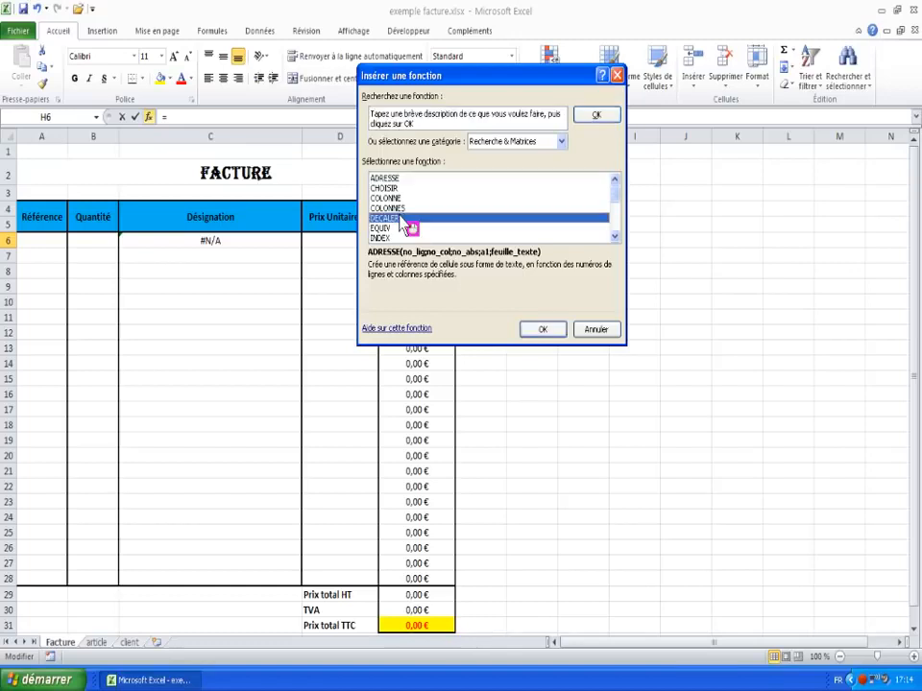
left_click(561, 141)
left_click(485, 166)
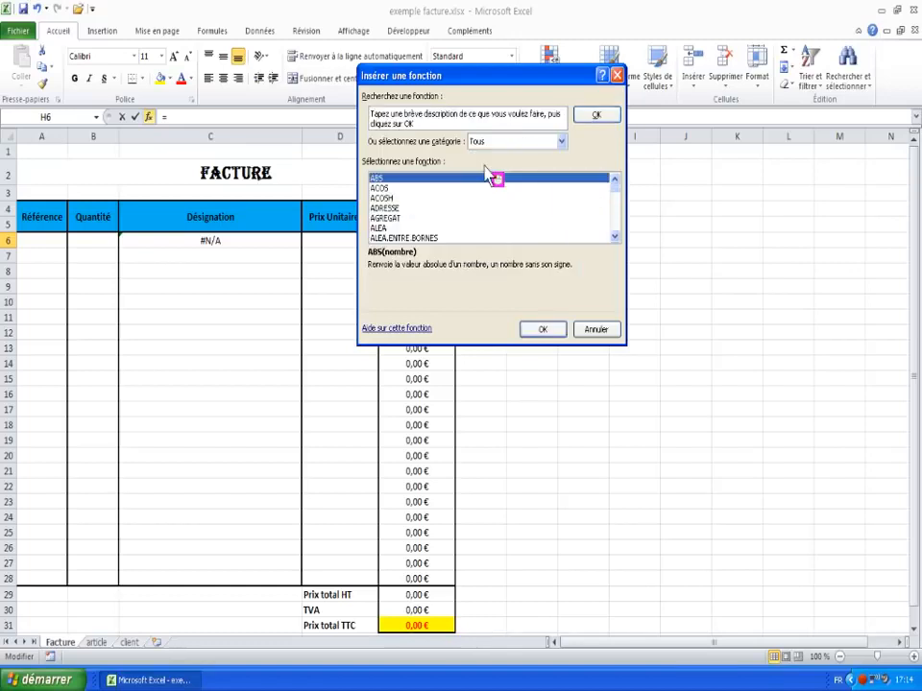
key("s")
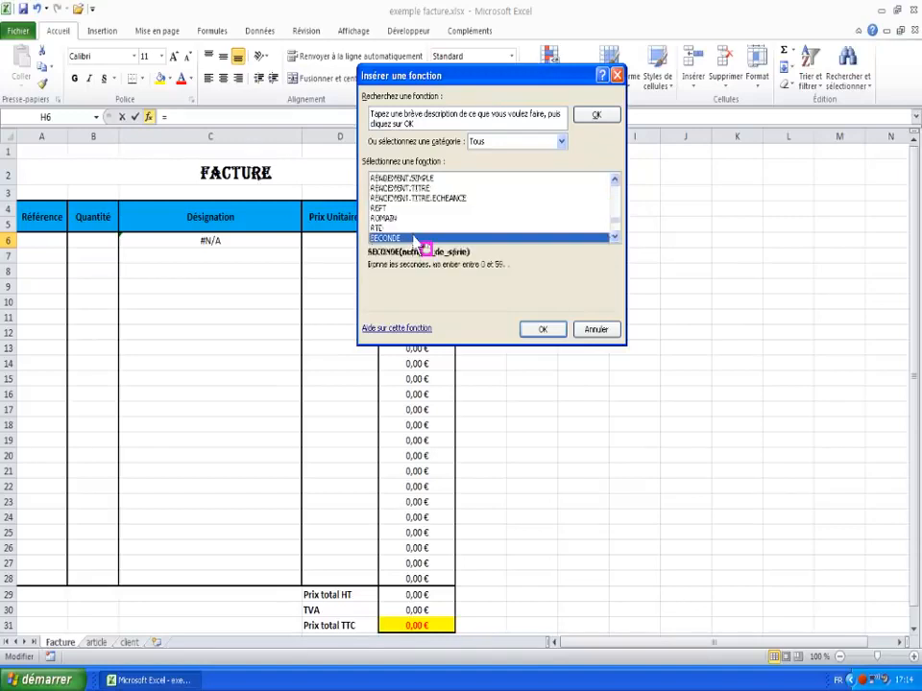
left_click(614, 238)
left_click(613, 237)
left_click(613, 237)
left_click(613, 237)
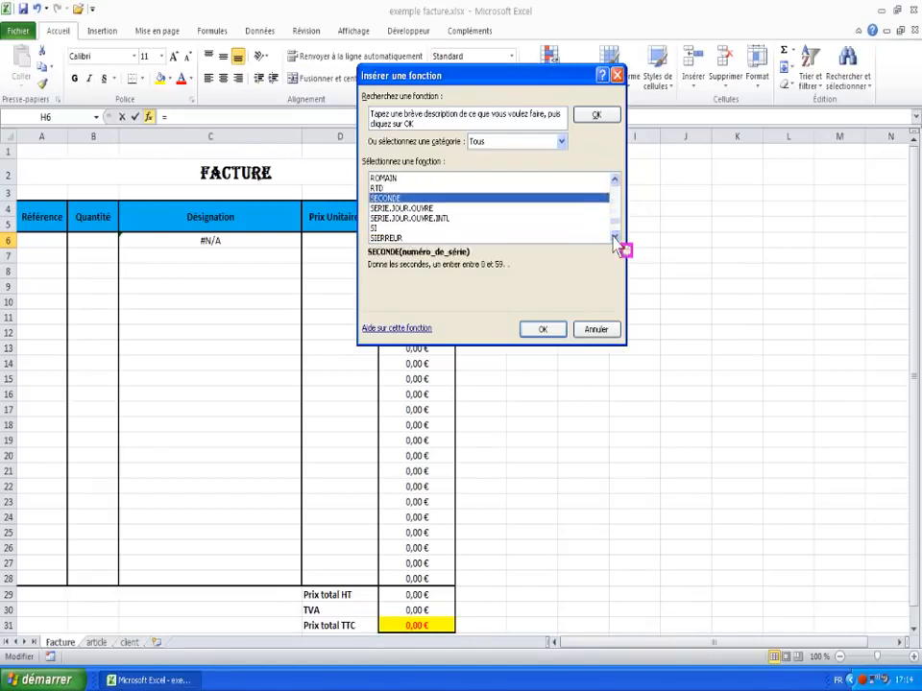
left_click(377, 229)
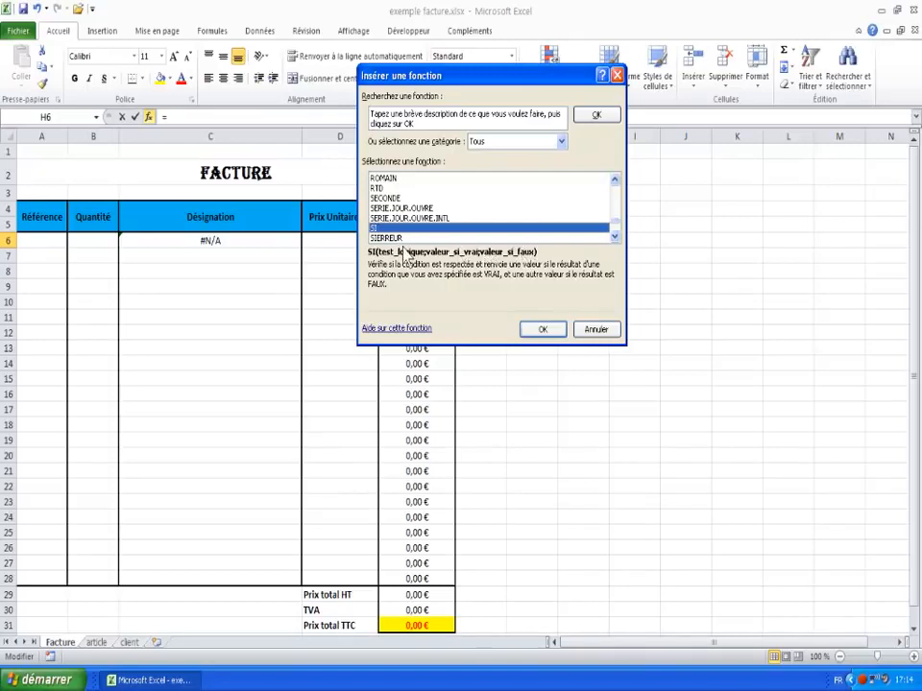
left_click(547, 329)
left_click_drag(444, 100, 537, 114)
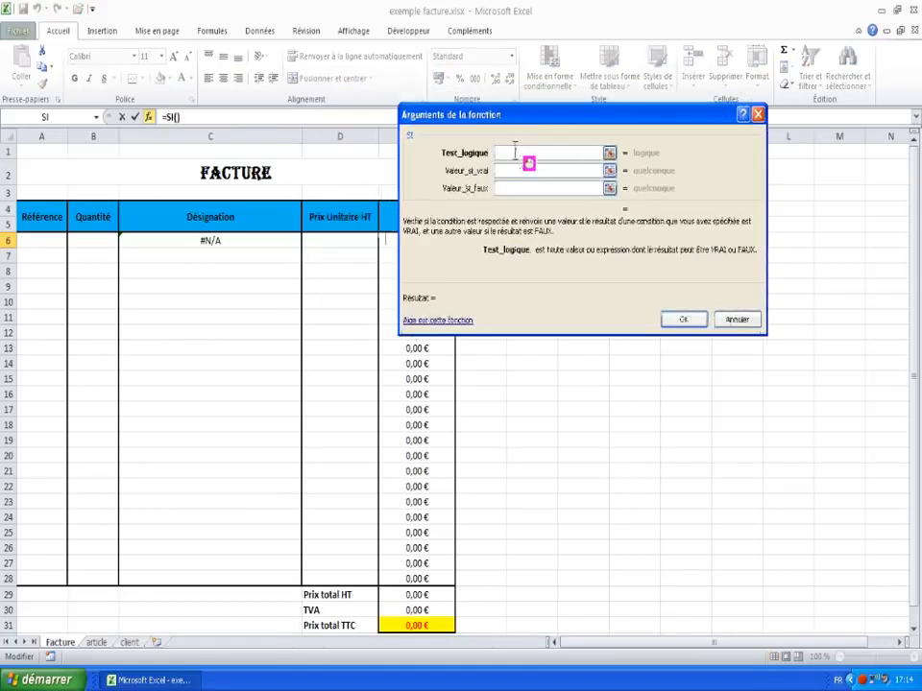
Step: Fill H6's SI arguments with test A6="", value-if-true "" and value-if-false xxxxx
left_click(39, 241)
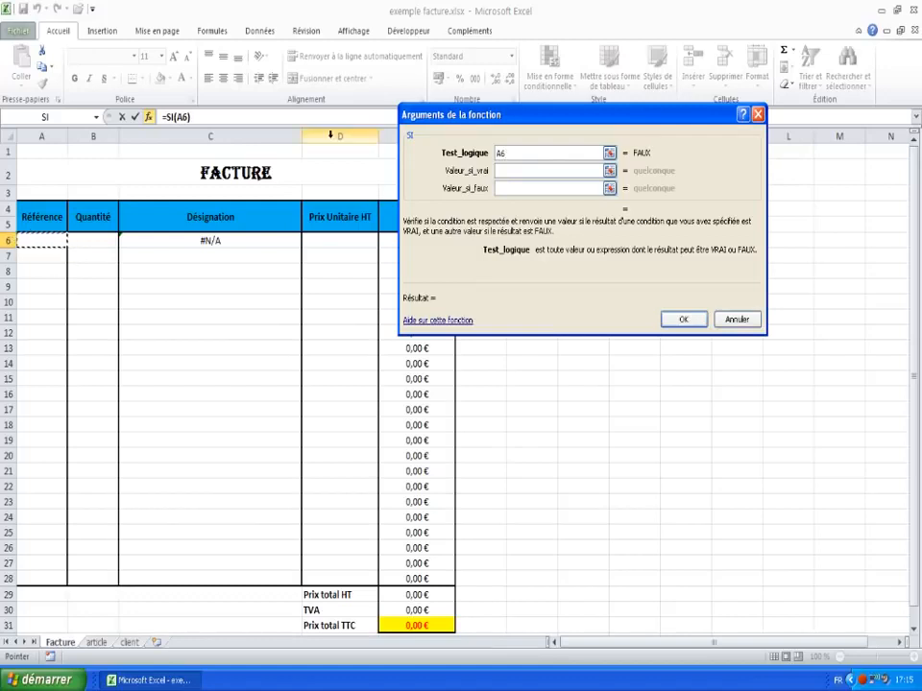
type("=")
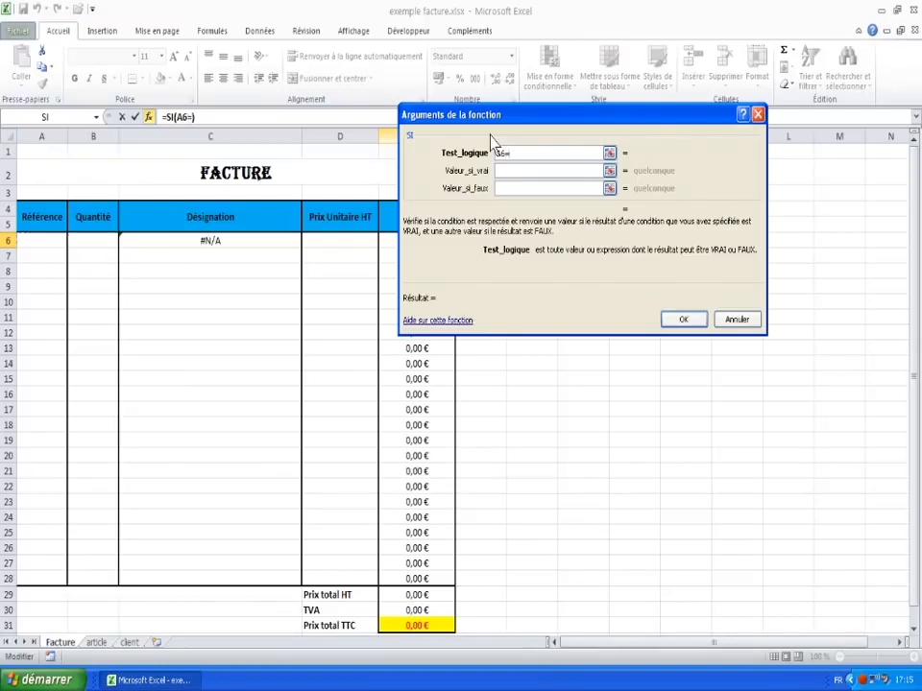
type("\"\"")
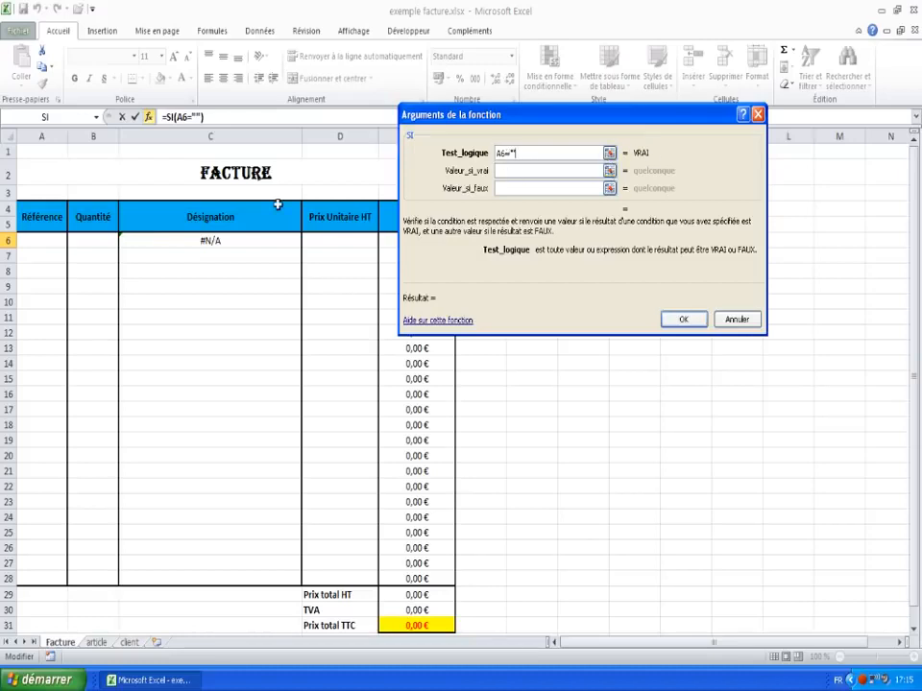
left_click(512, 172)
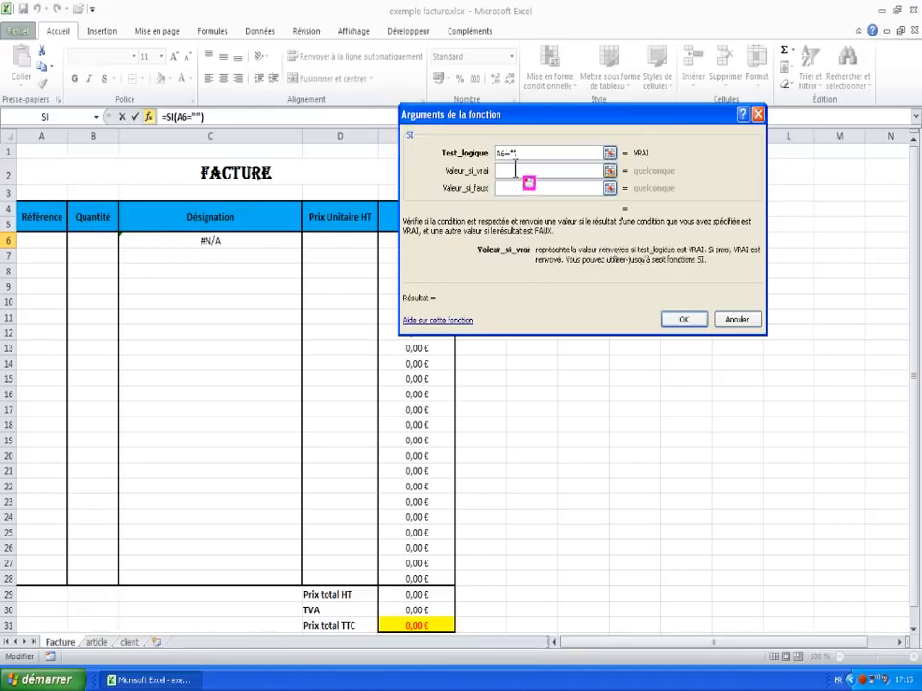
type("\"\"")
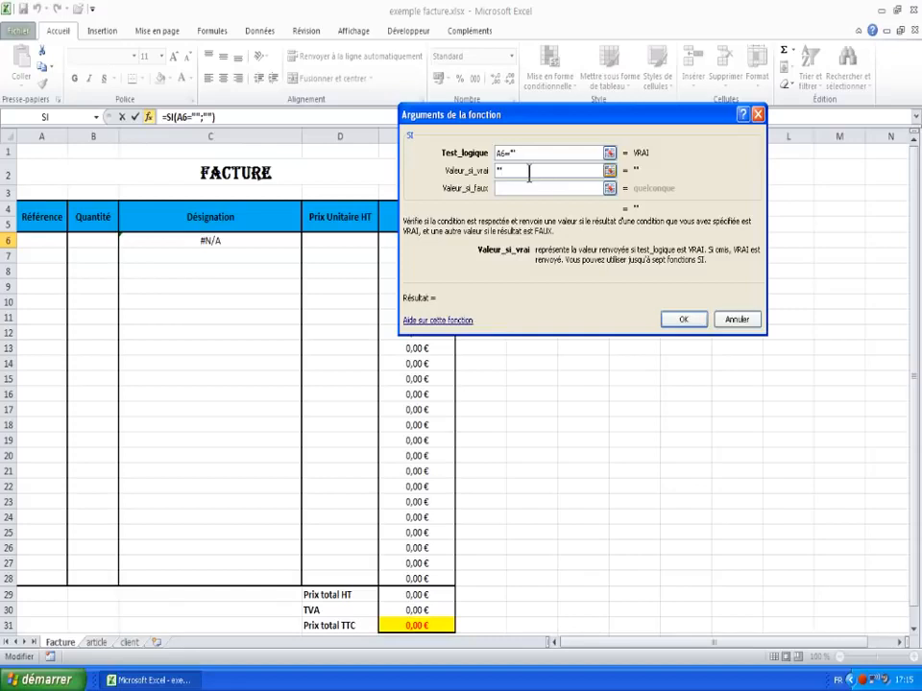
left_click(553, 188)
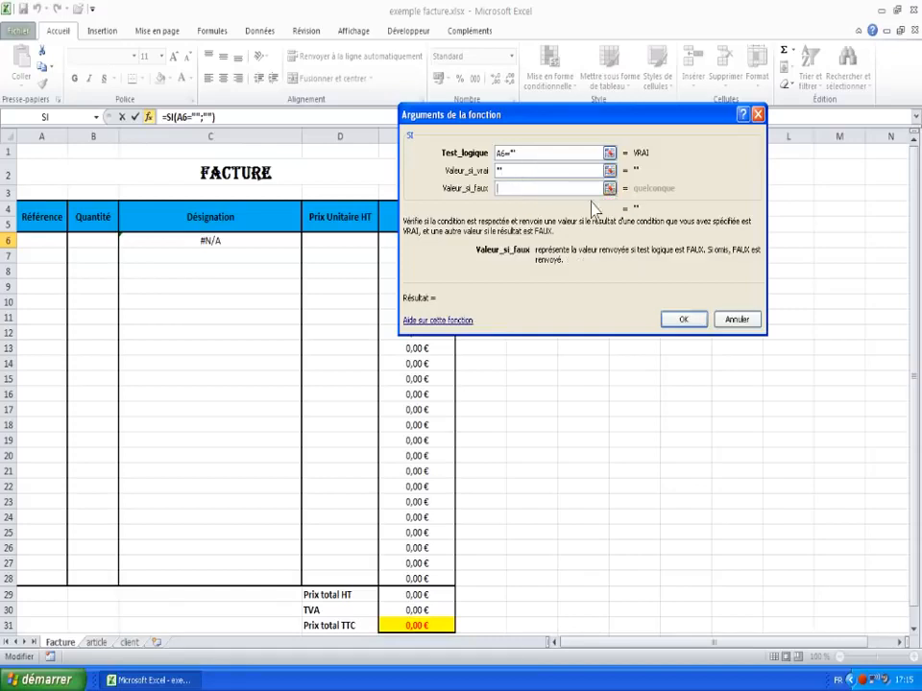
type("xxxxx")
left_click(684, 319)
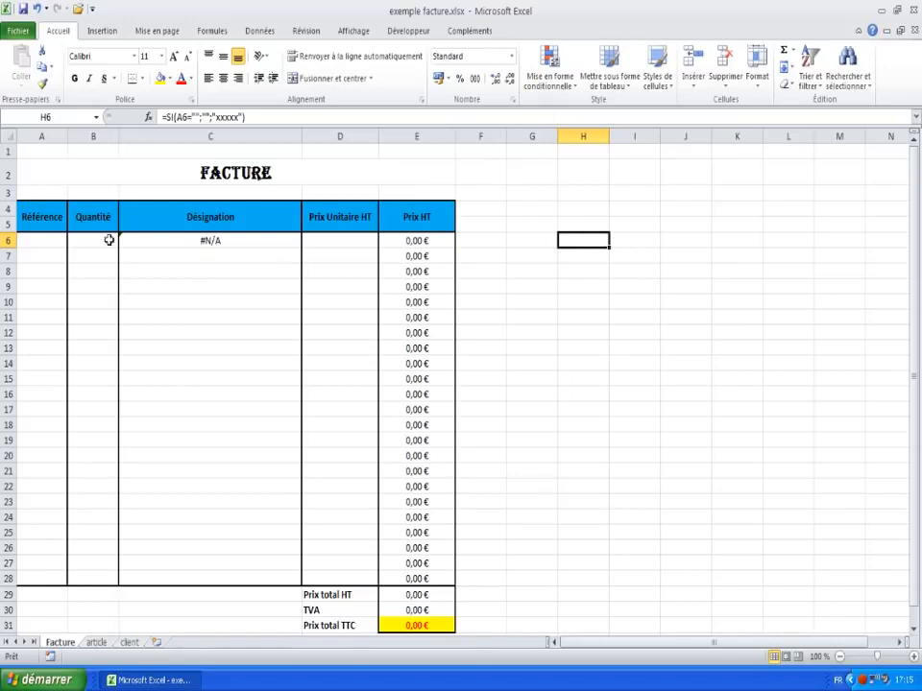
Step: Test the H6 formula by entering the test references xxxx and then xxx in A6
left_click(42, 240)
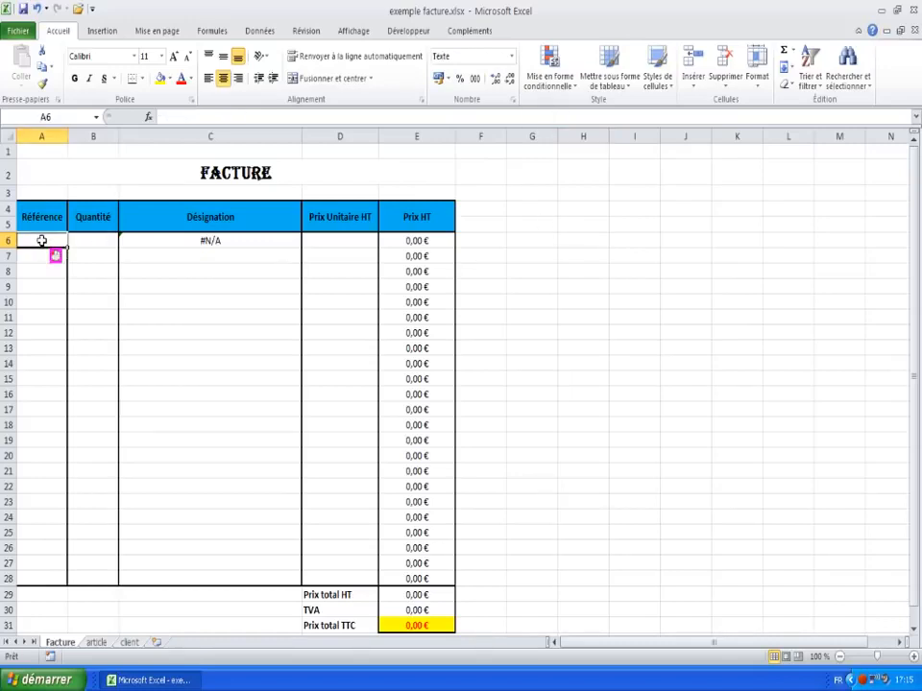
type("xxxx")
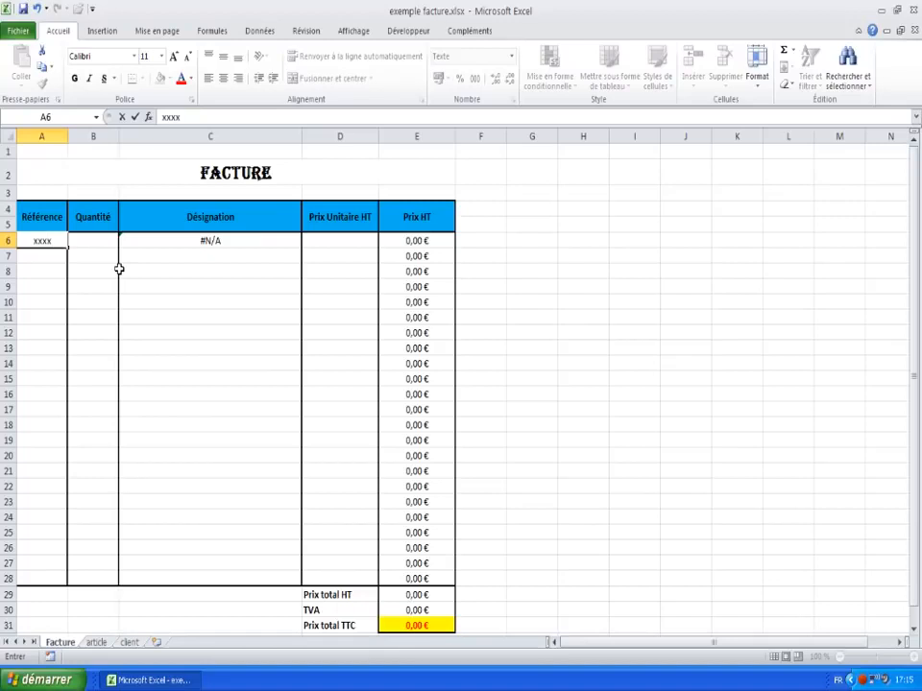
key("Return")
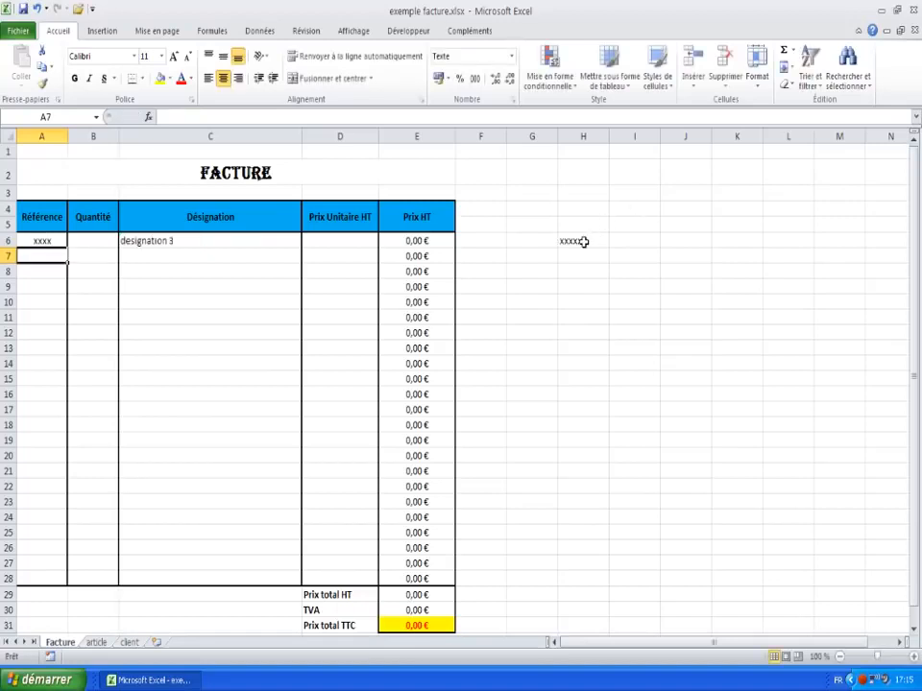
left_click(34, 241)
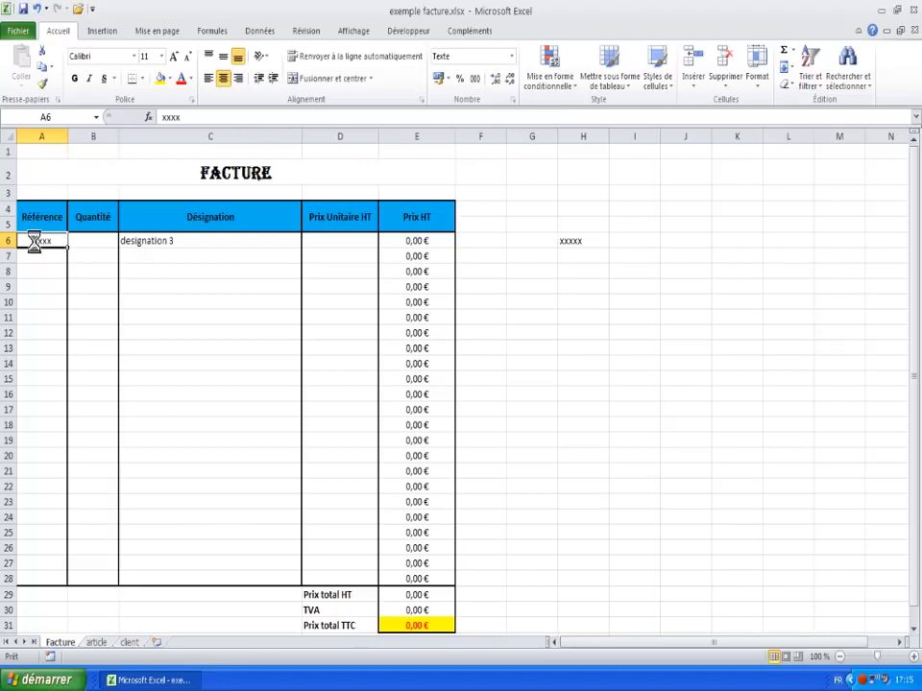
key("Delete")
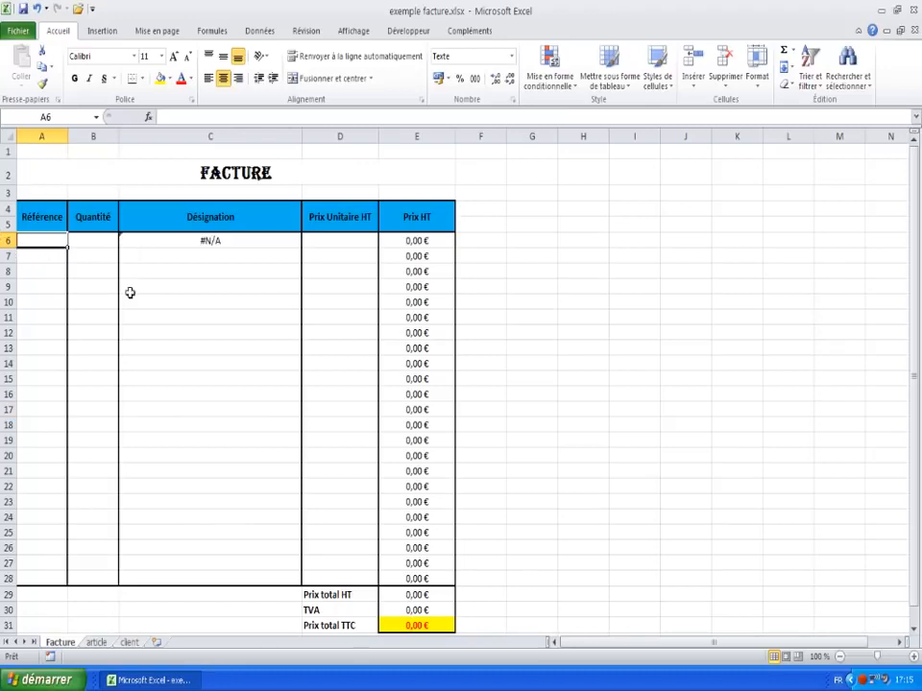
type("xxx")
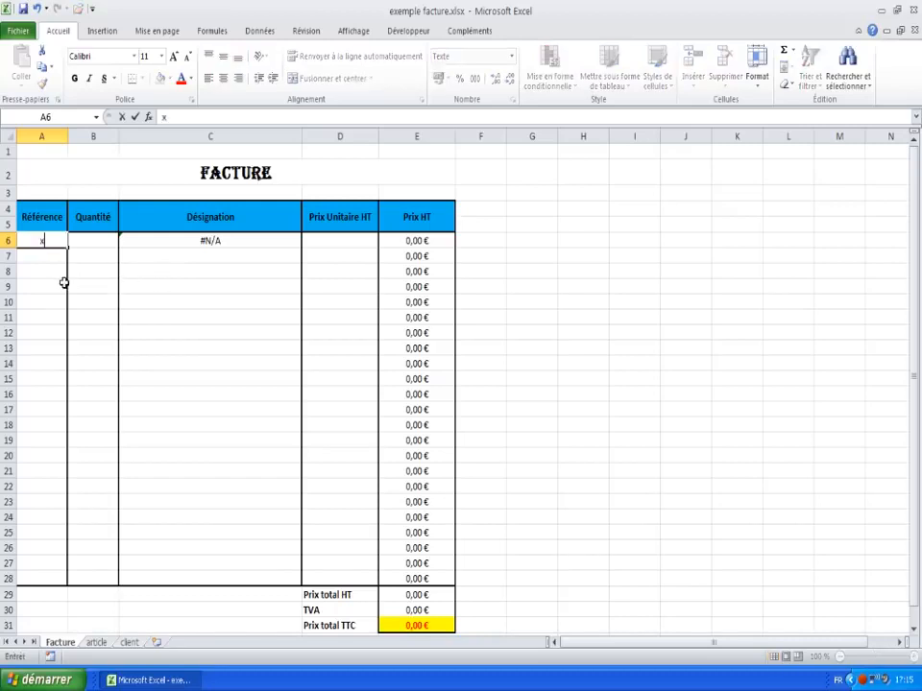
key("Return")
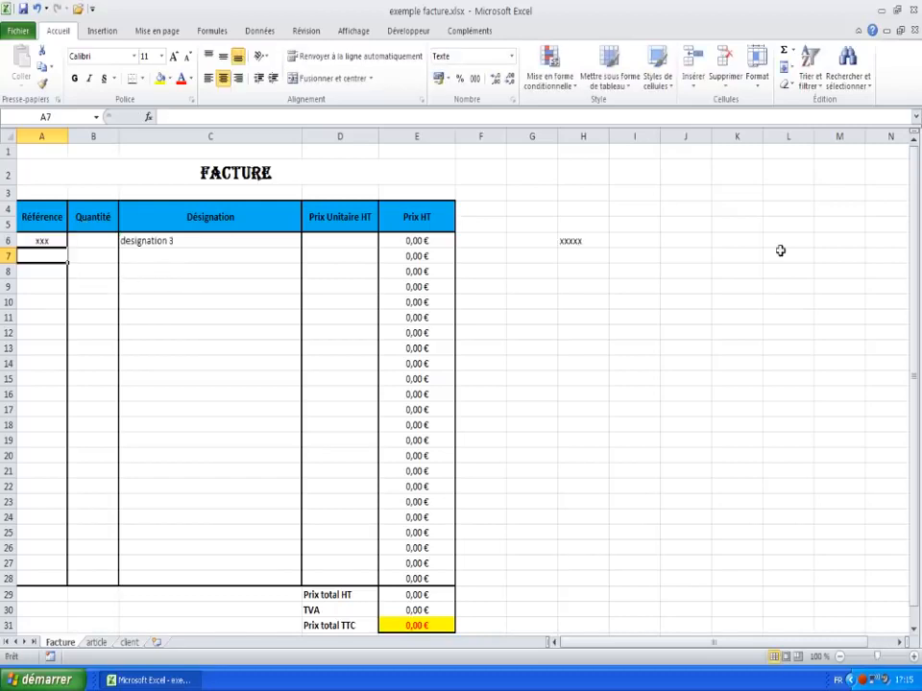
Step: Delete the test formula from H6 and clear A6 again
left_click(587, 244)
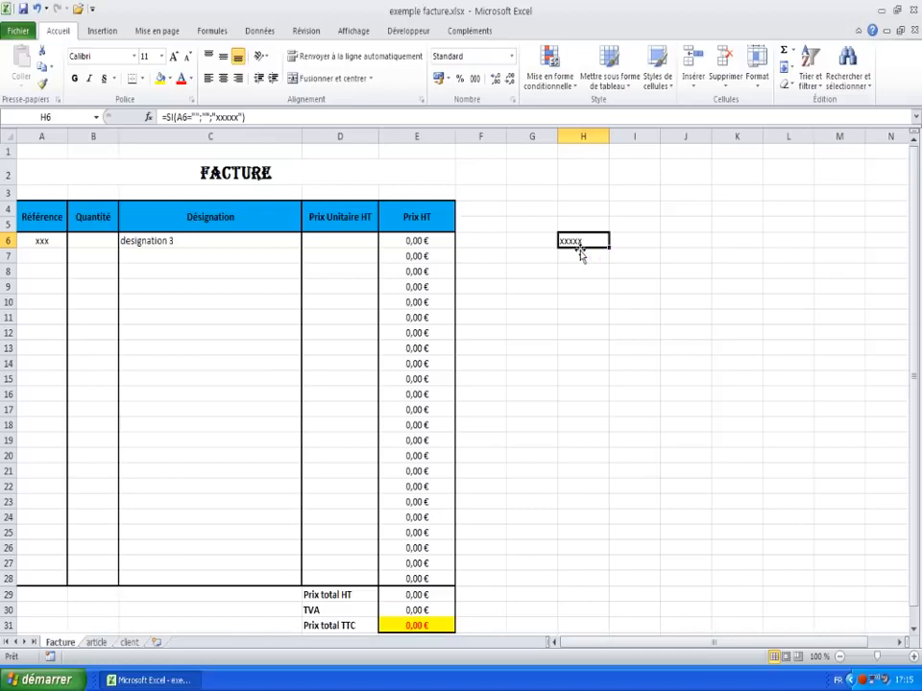
key("Delete")
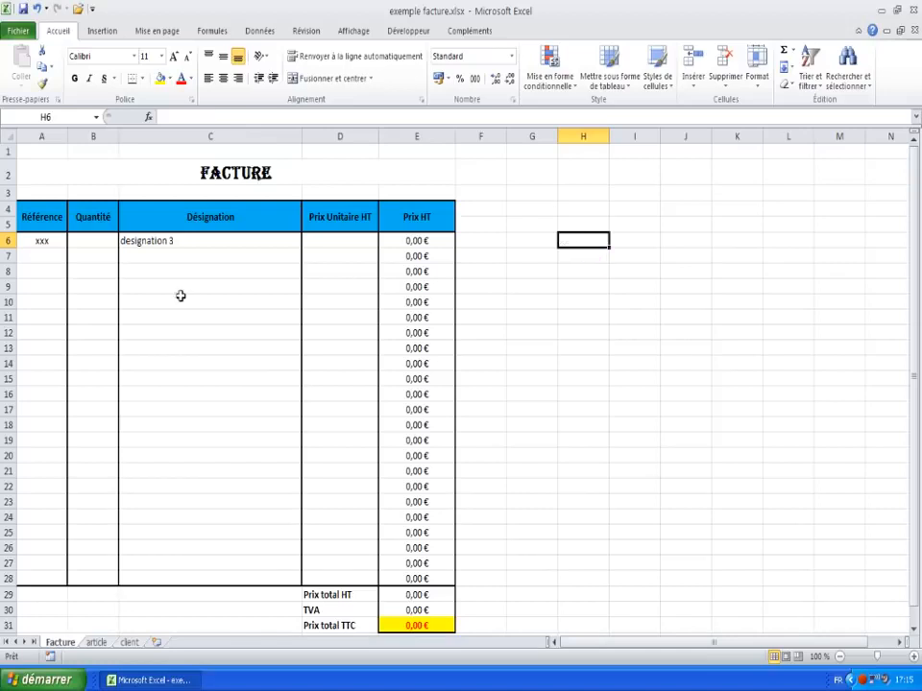
left_click(46, 297)
left_click(19, 241)
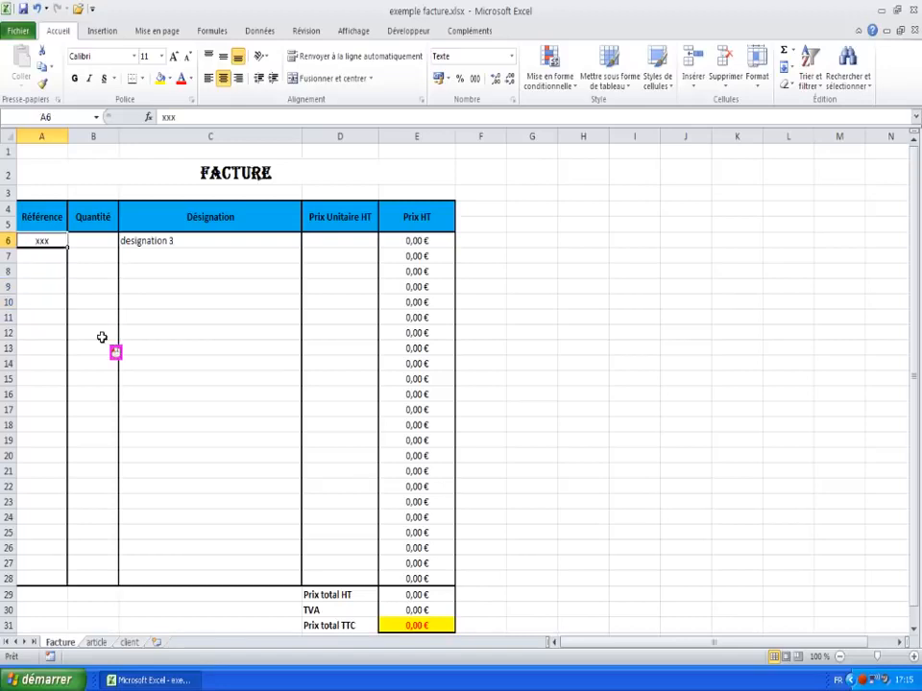
key("Delete")
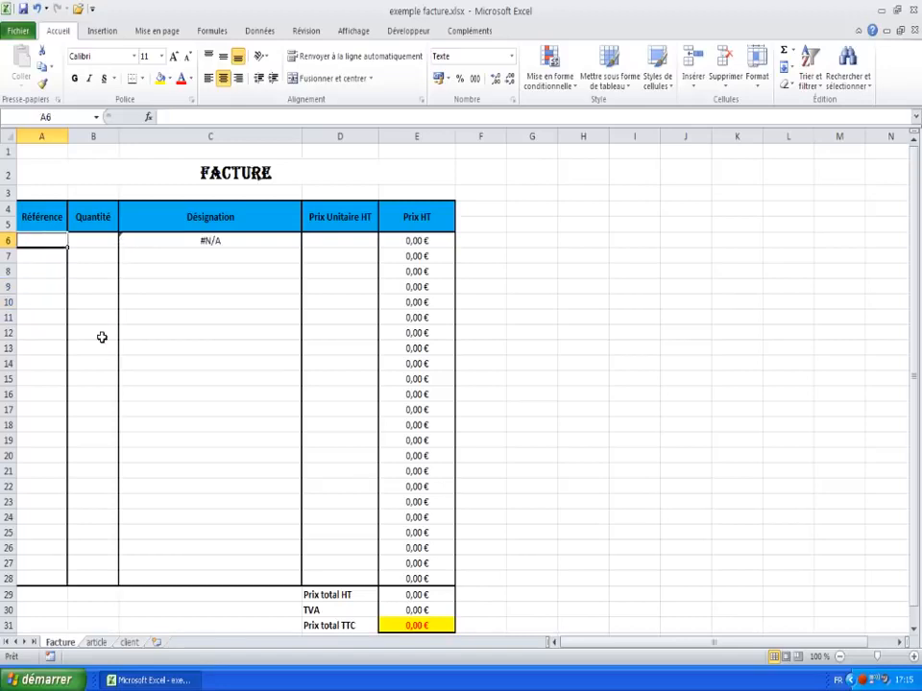
Step: Wrap C6's lookup as =SI(A6="";"";RECHERCHEV(A6;article!A1:C30;2)), accepting Excel's suggested correction
left_click(206, 241)
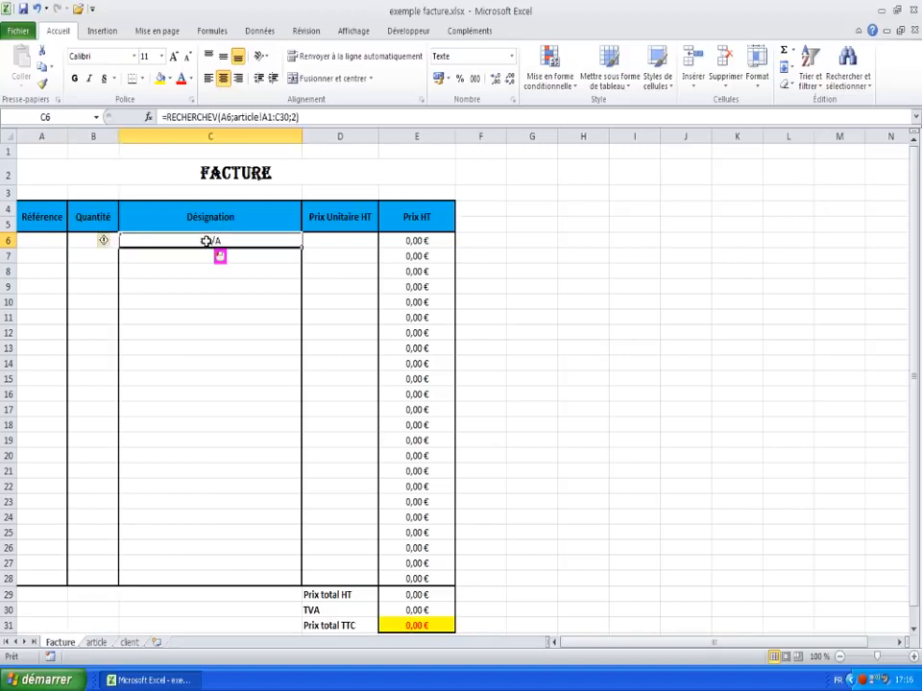
left_click(178, 118)
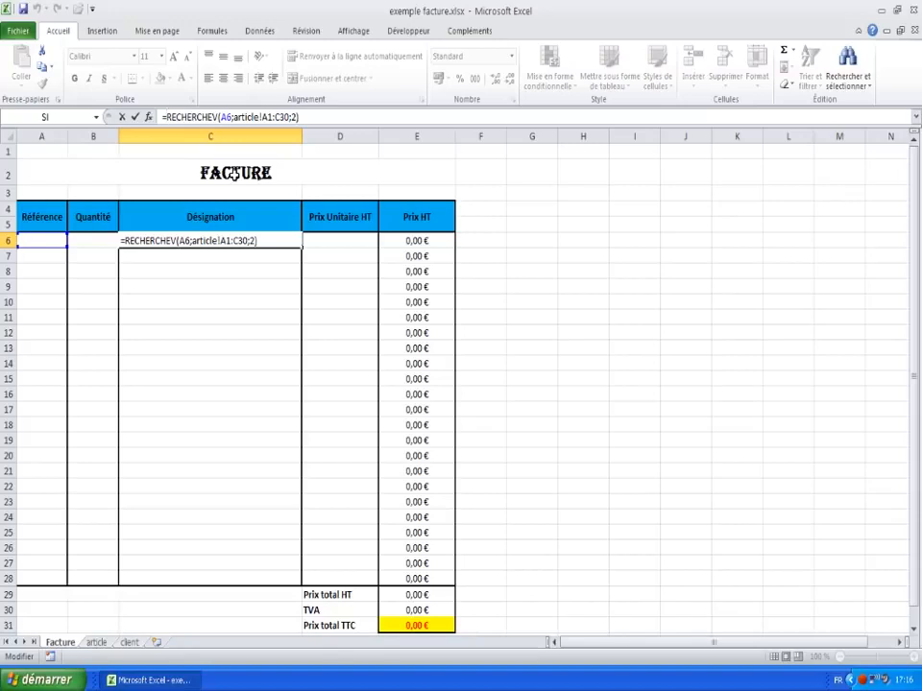
type("I")
key("BackSpace")
type("s")
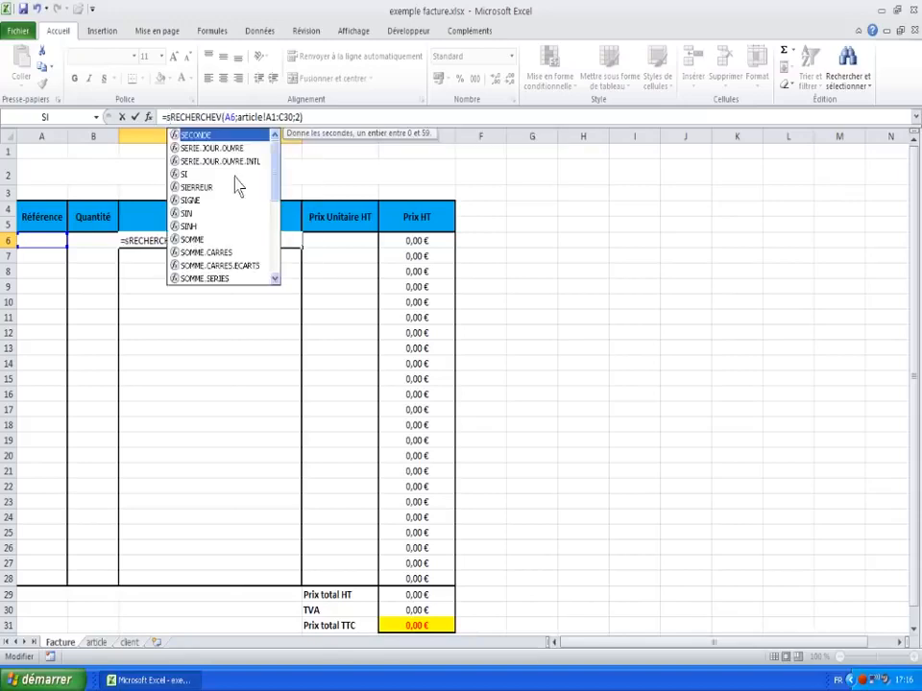
type("i(")
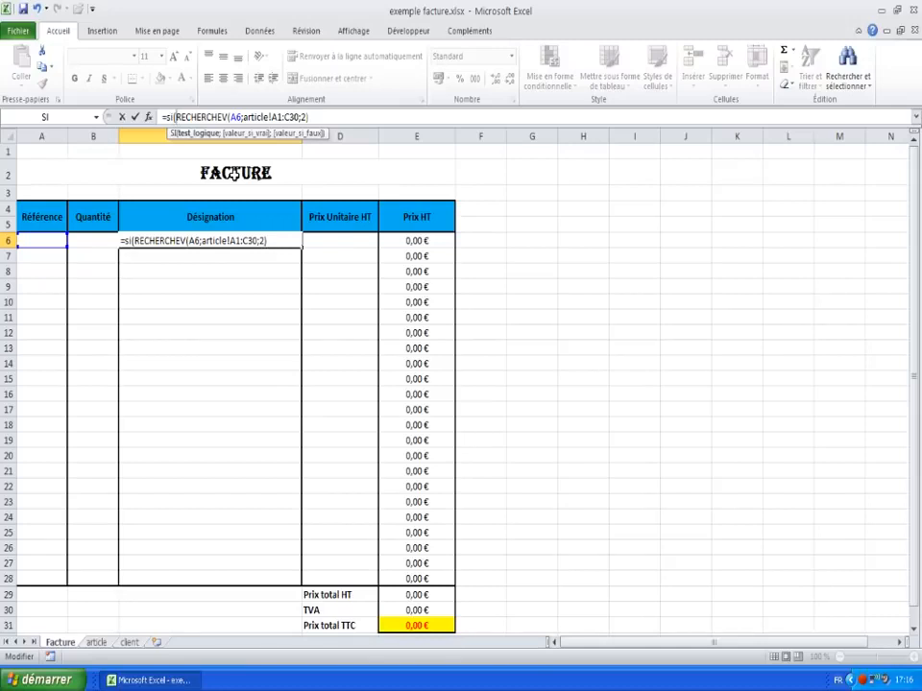
type("a6=")
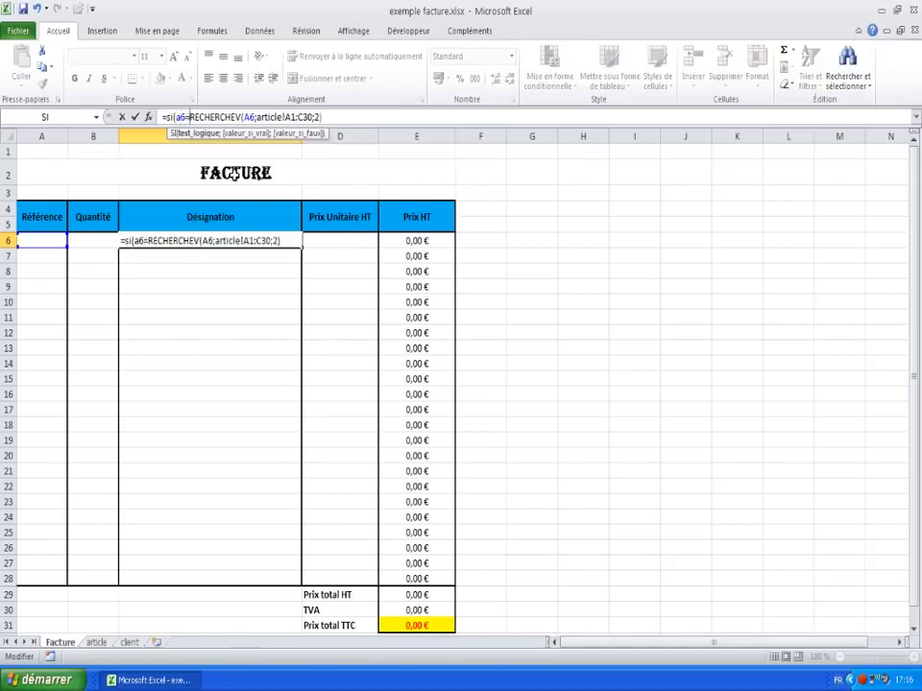
type("\"\"")
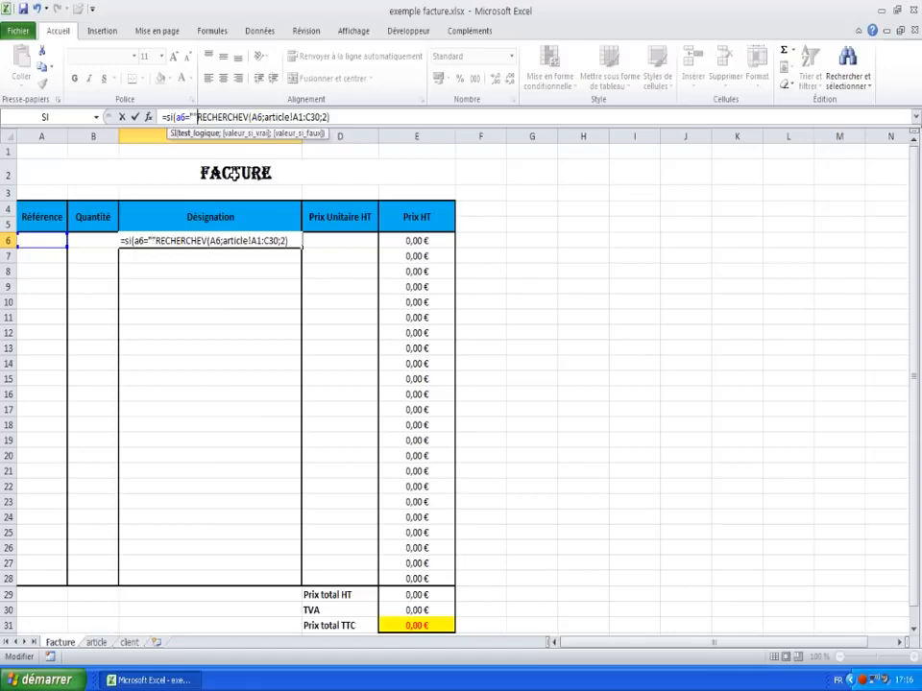
type(";")
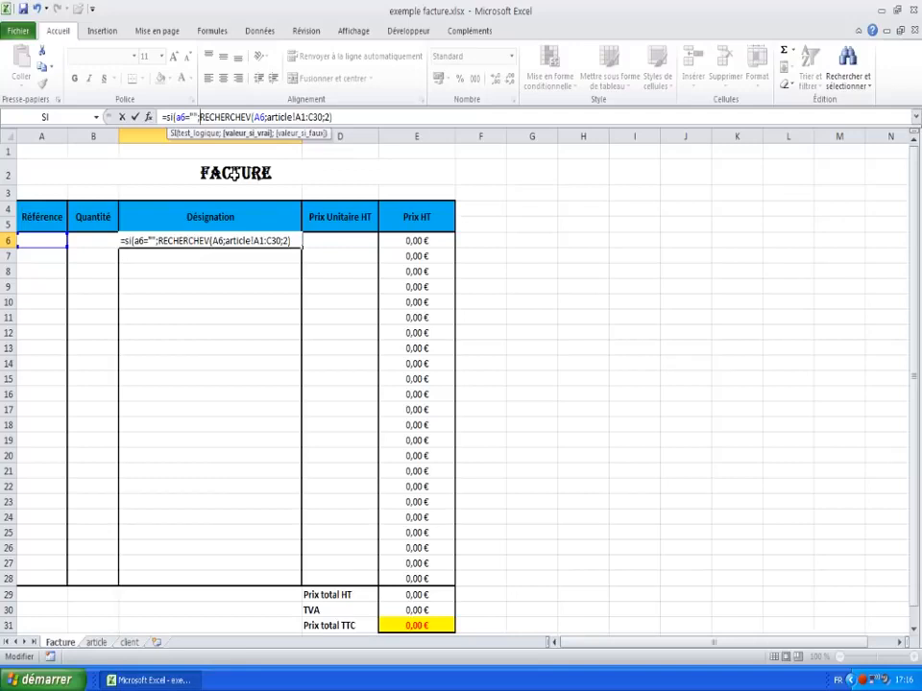
type("\"\"")
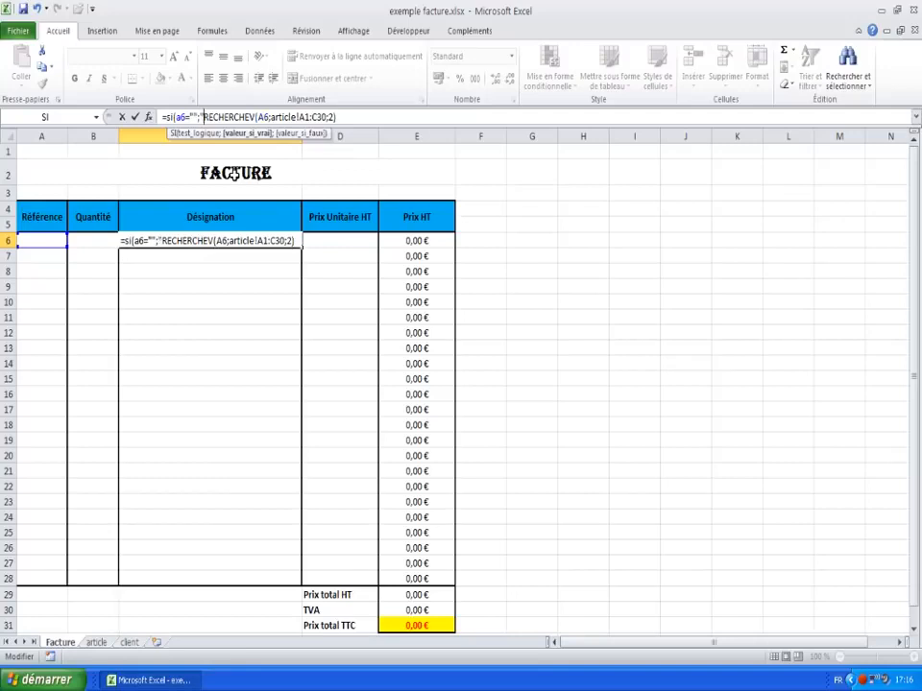
type(";")
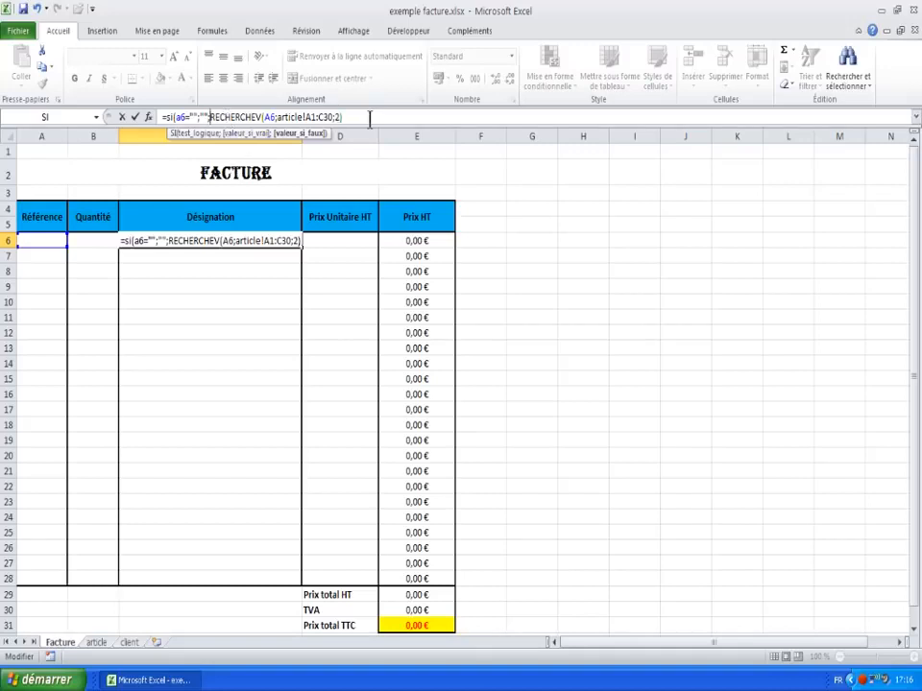
key("Return")
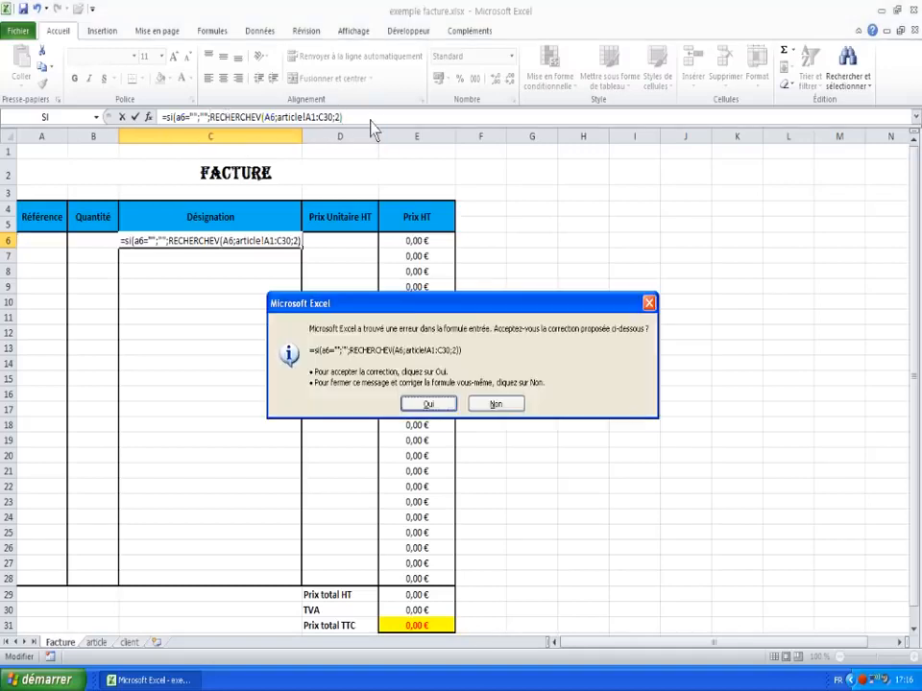
left_click(434, 403)
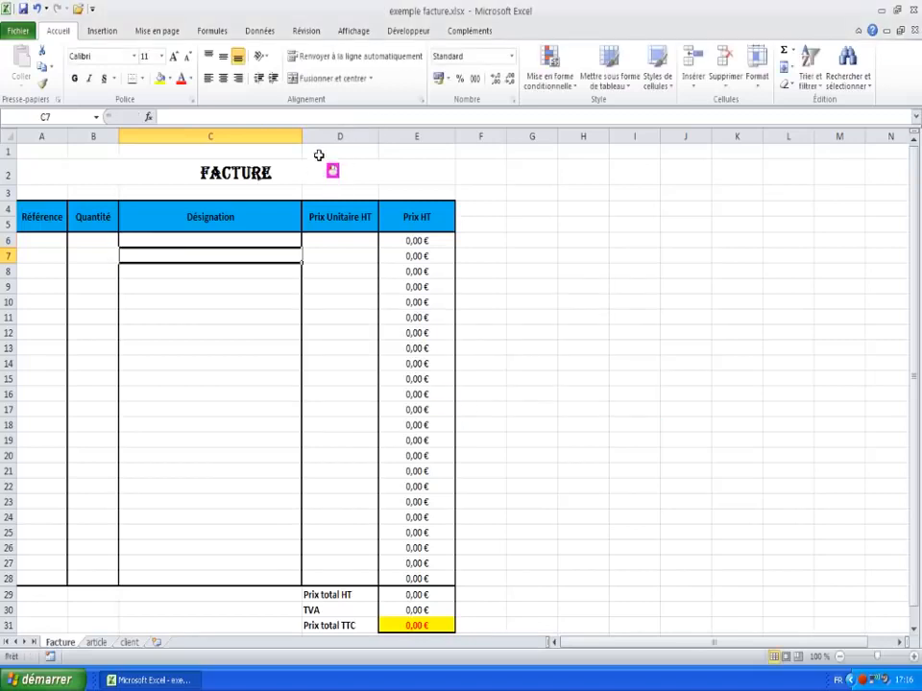
Step: Inspect C6's lookup formula in the formula bar without changing it
left_click(181, 241)
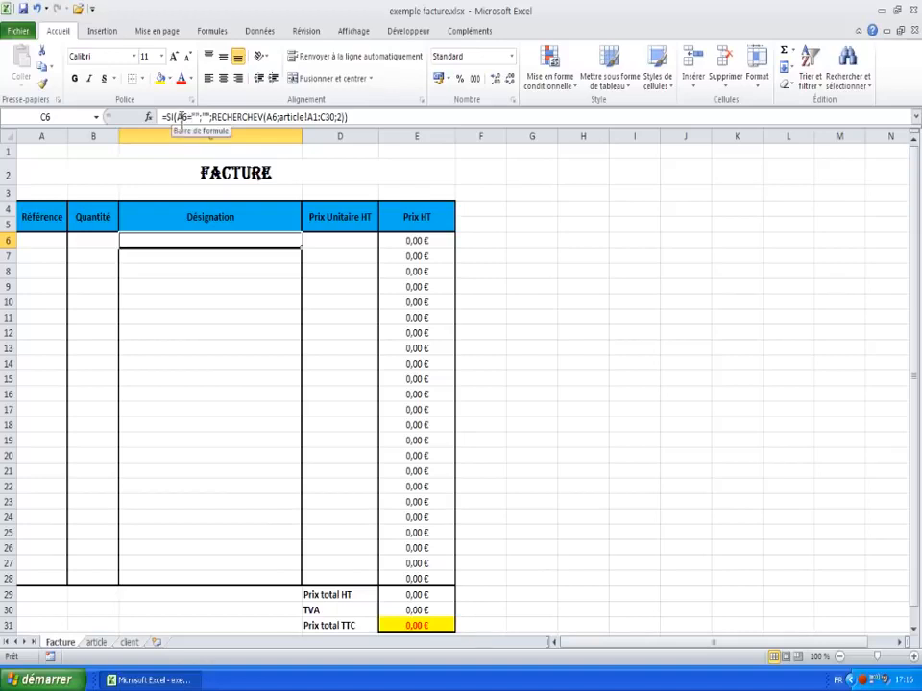
left_click(331, 117)
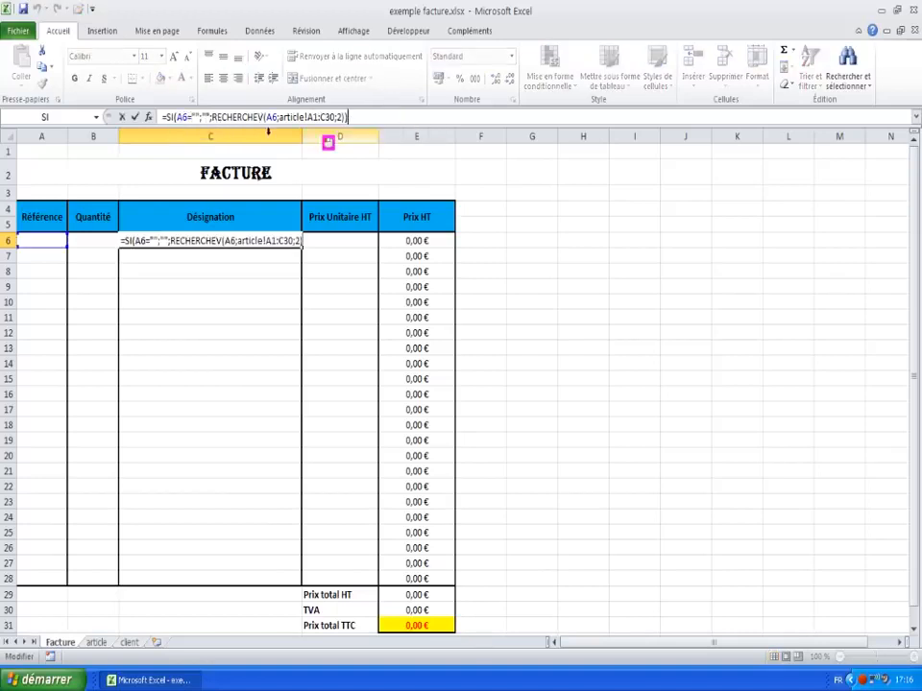
left_click(227, 284)
left_click(214, 241)
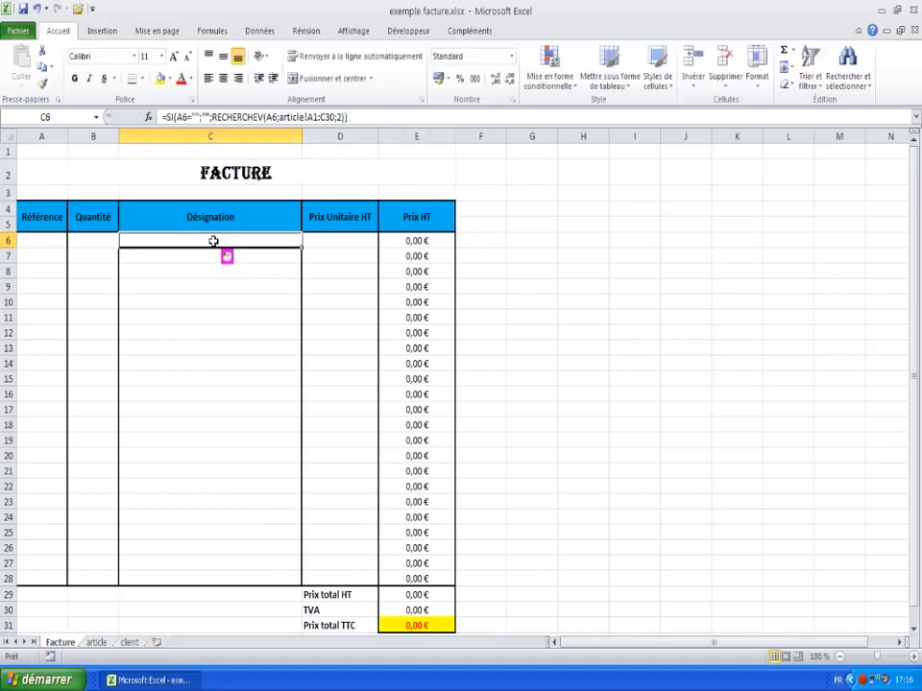
key("Return")
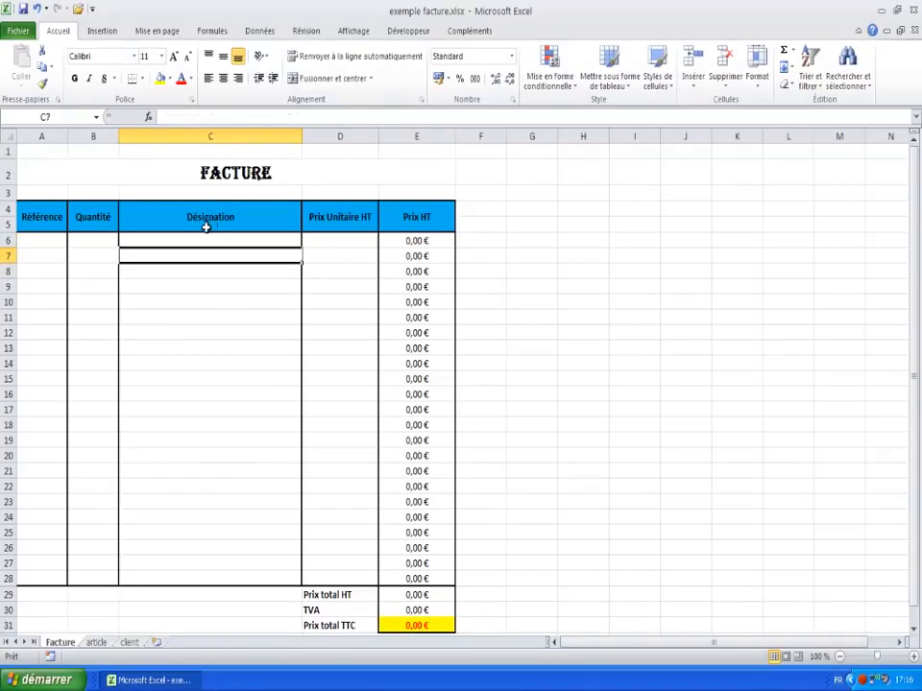
left_click(206, 241)
left_click(340, 118)
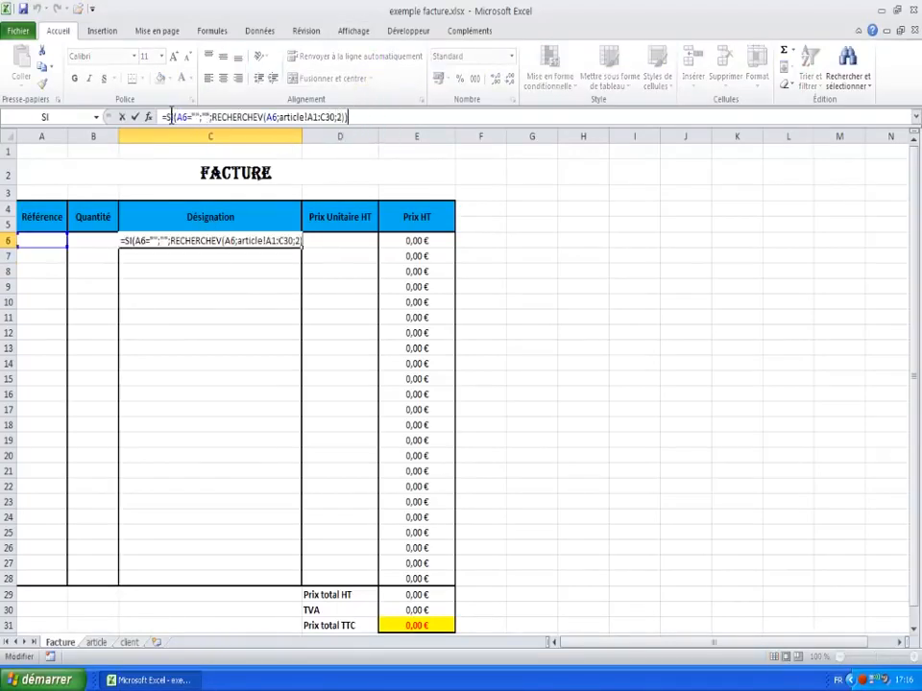
left_click(372, 116)
Step: Enter ref1, then ref2, in A6 to test that C6 shows the matching designation
left_click(48, 242)
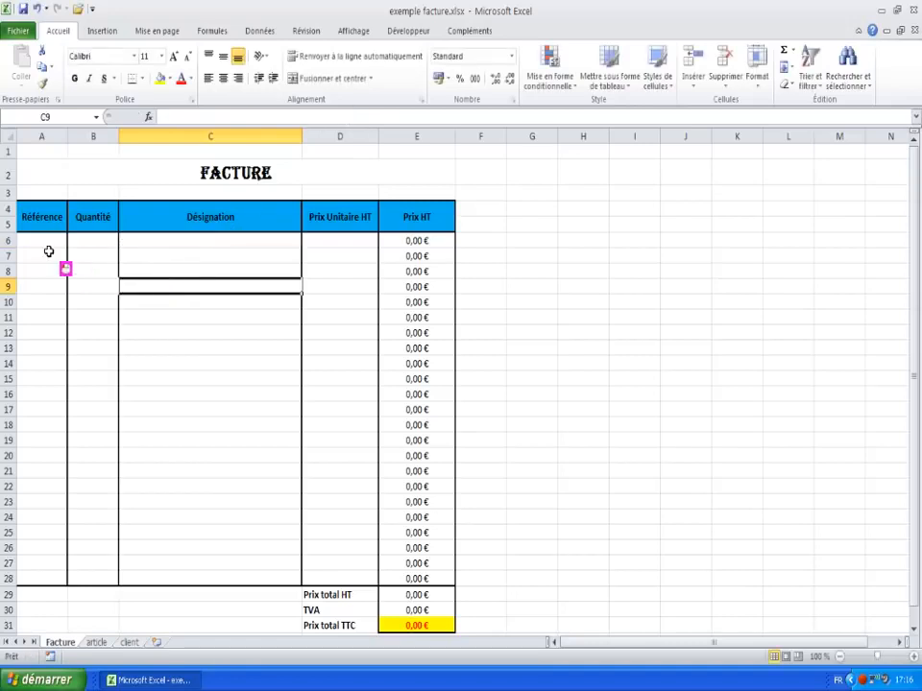
type("re")
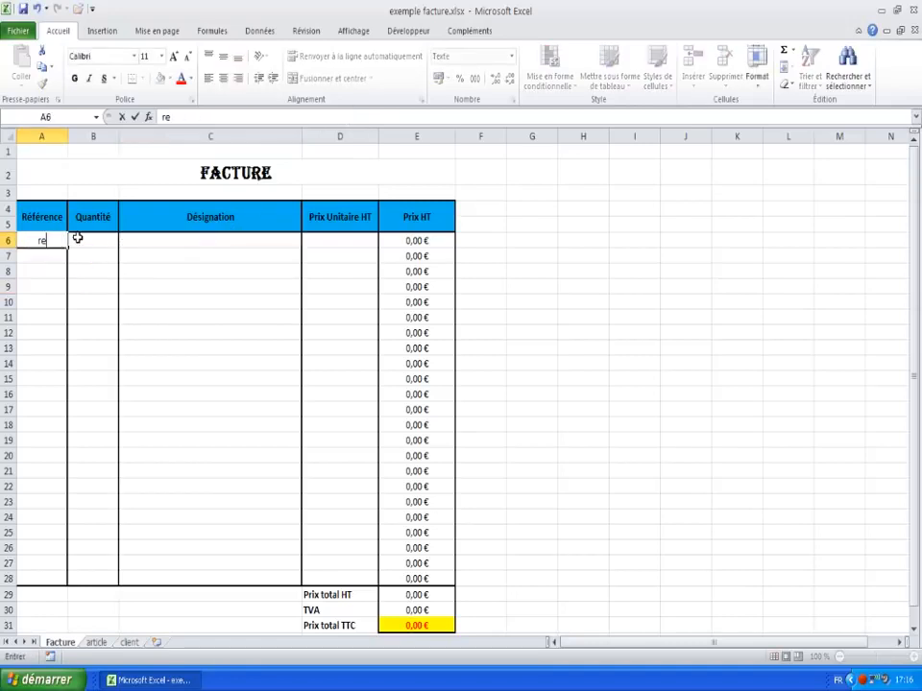
type("f1")
key("Return")
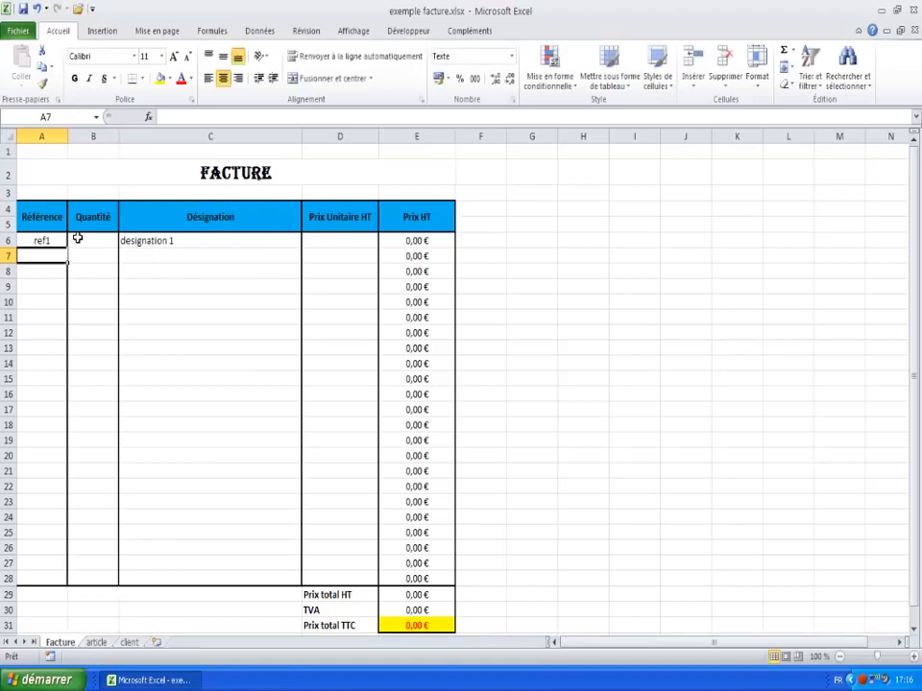
key("Up")
type("ref2")
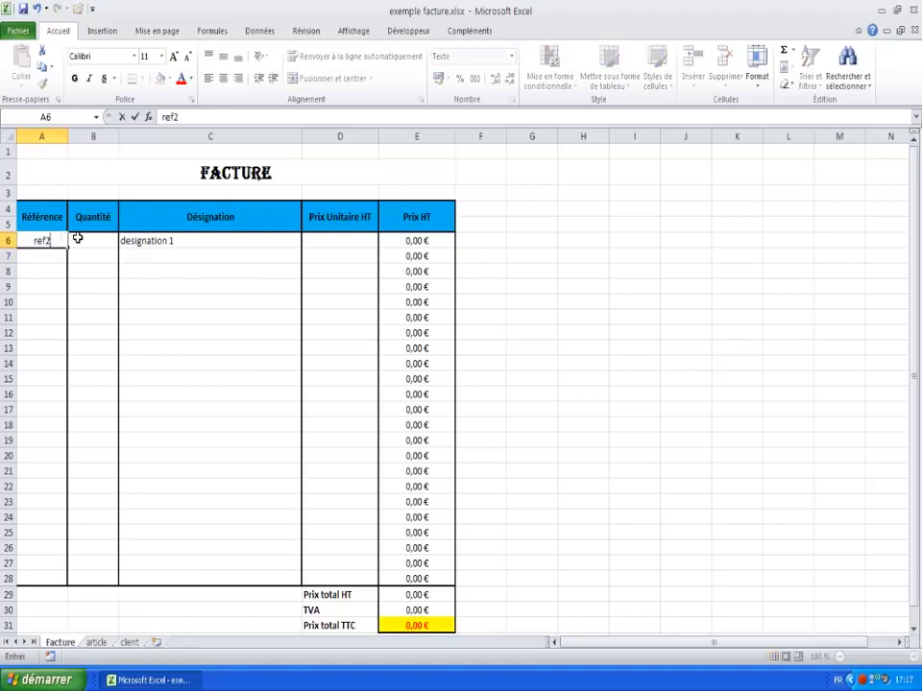
key("Return")
key("Up")
key("Right")
key("Right")
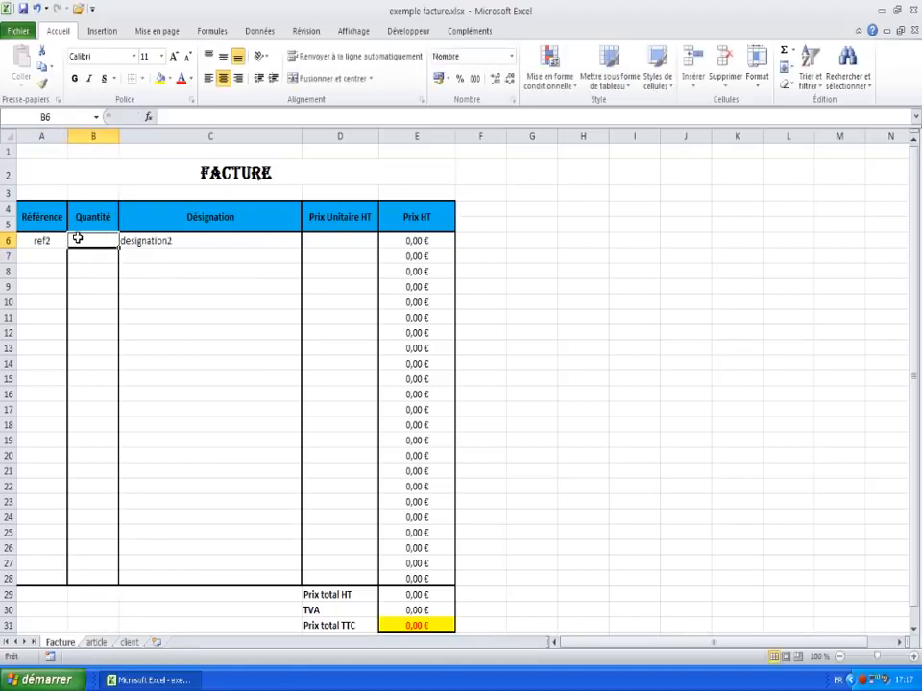
key("Left")
key("Left")
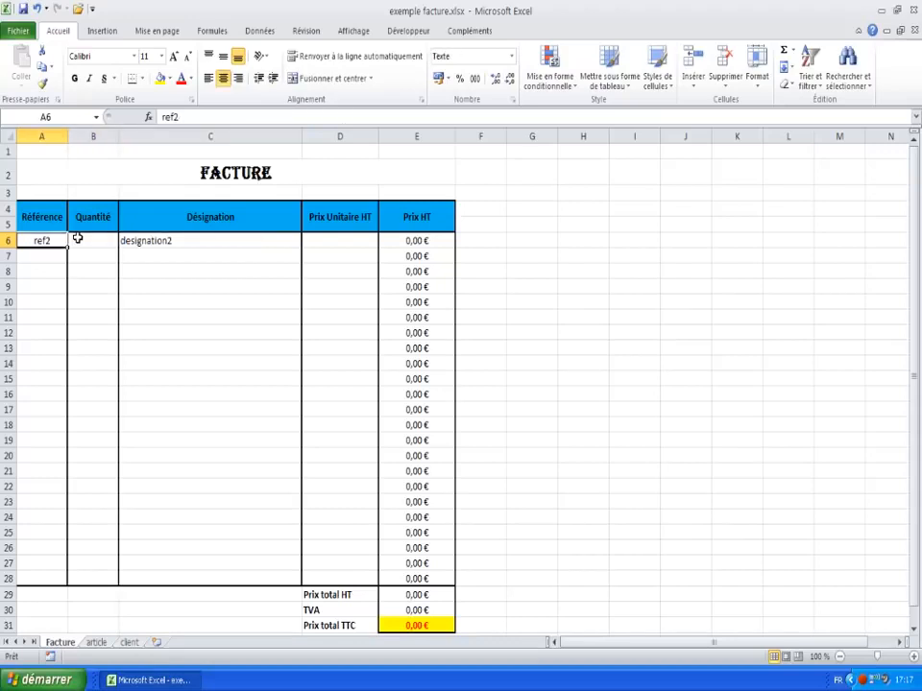
key("Right")
key("Right")
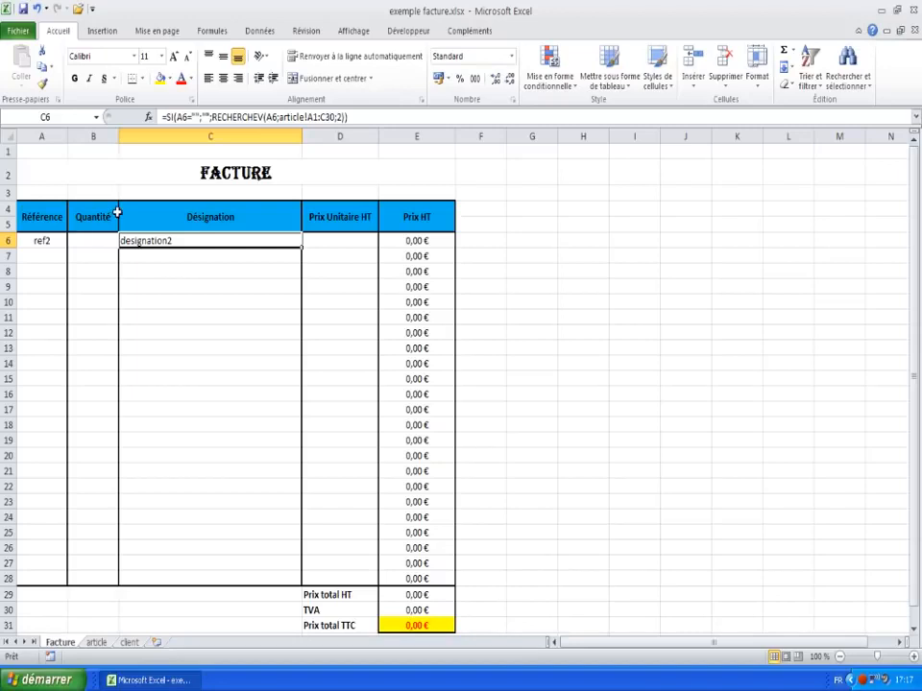
Step: Select the empty Désignation cells C7 to C28, then return to C6's lookup formula
left_click_drag(159, 252, 160, 571)
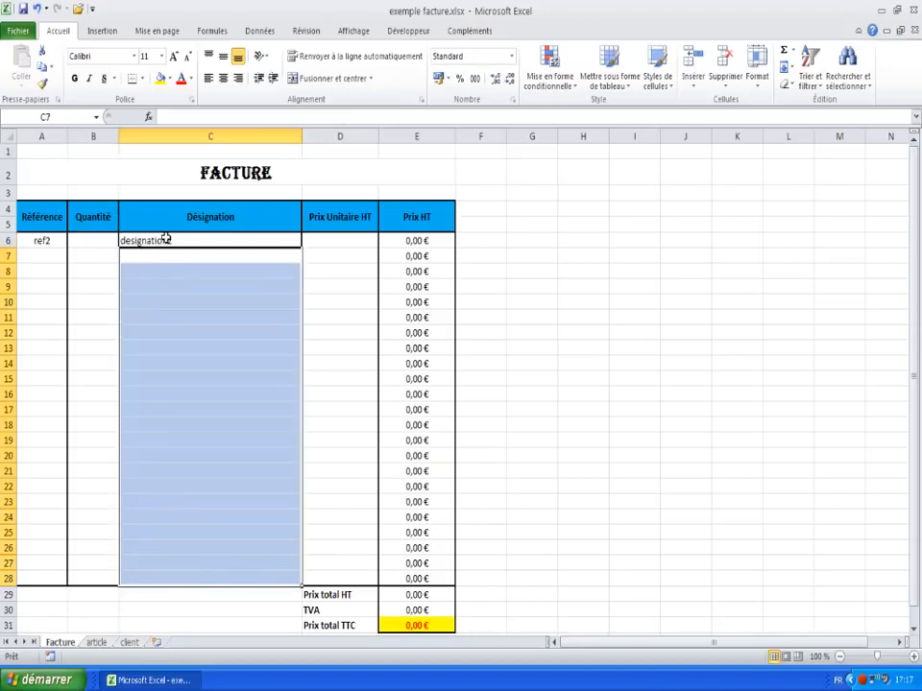
left_click(189, 241)
left_click(173, 258)
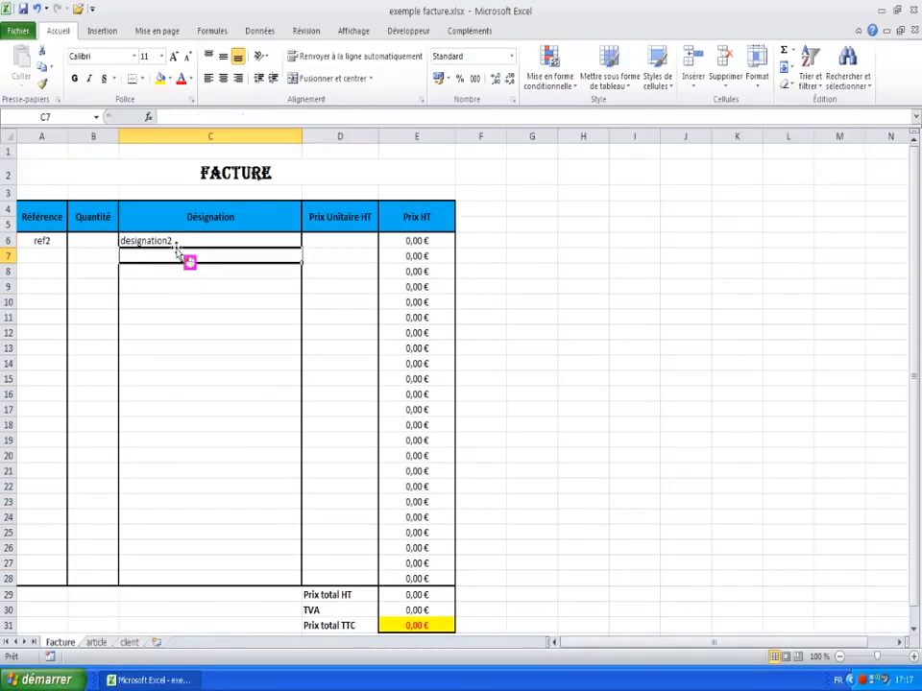
left_click(222, 239)
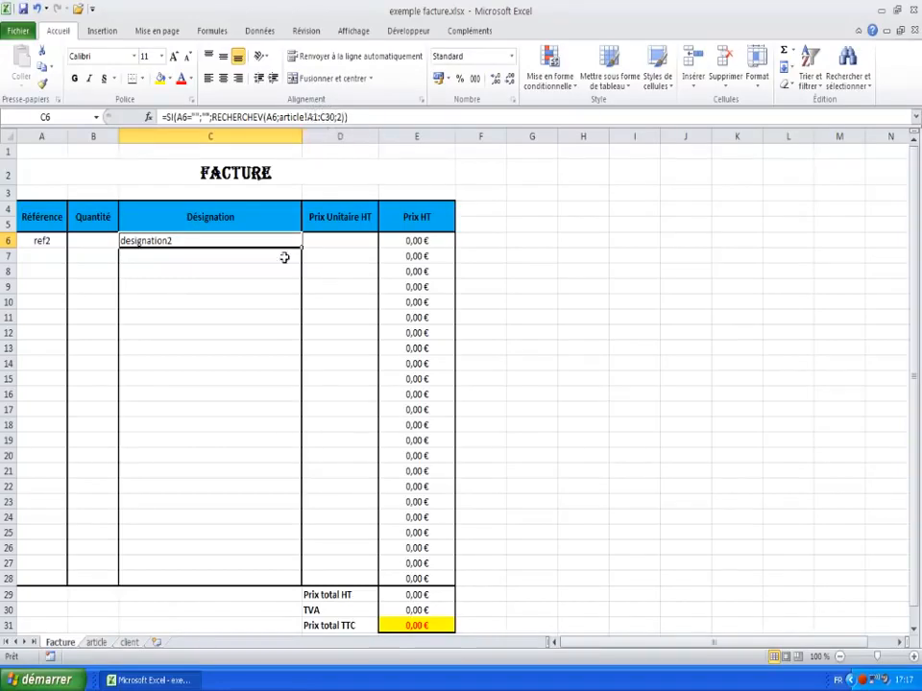
Step: Check the article sheet's table range A1:C30, then return to the Facture sheet
left_click(95, 645)
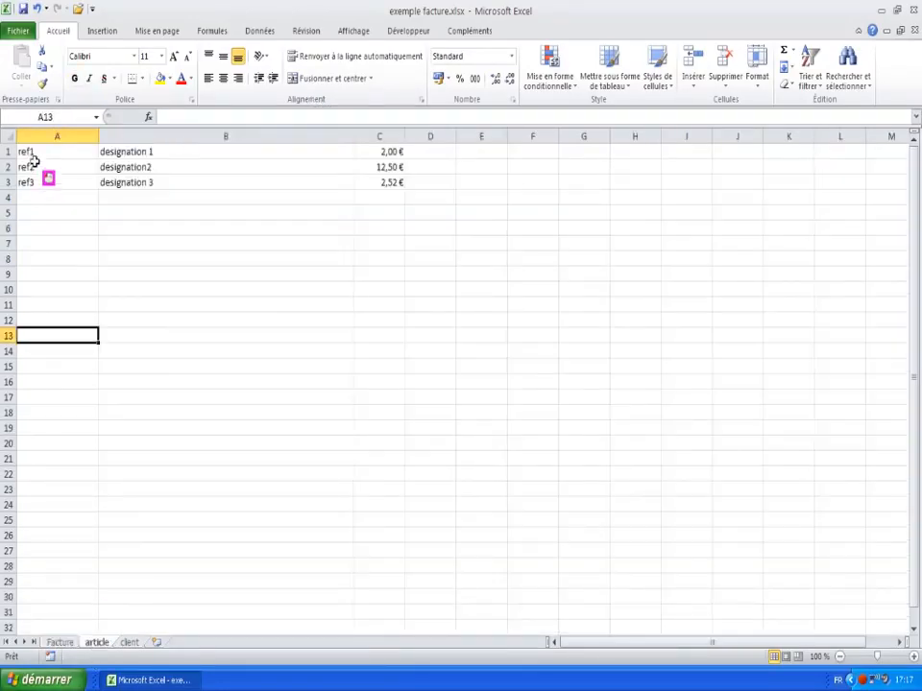
left_click(36, 151)
left_click_drag(41, 151, 364, 598)
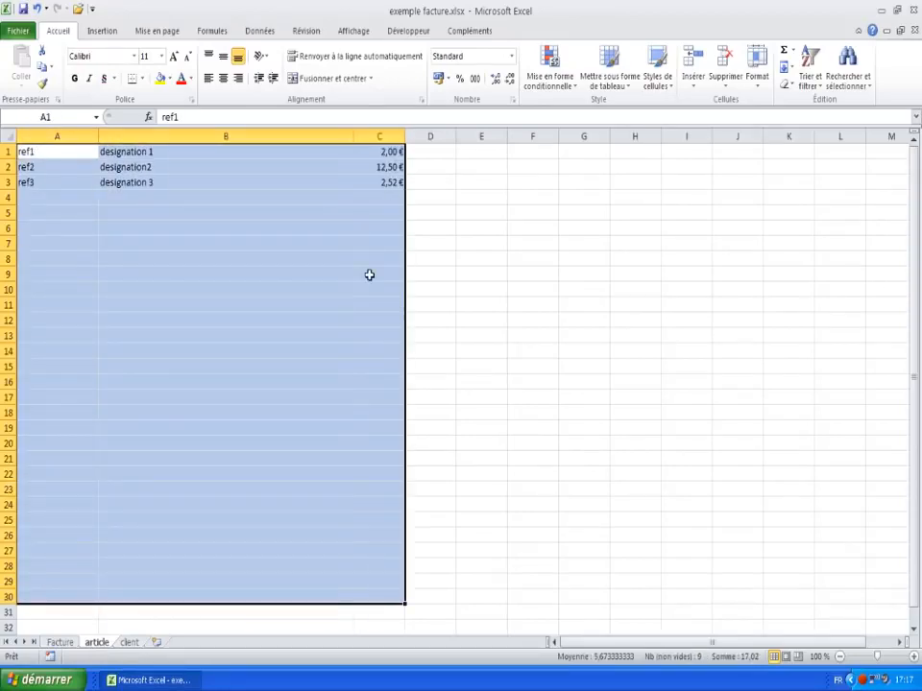
left_click(156, 553)
left_click(63, 642)
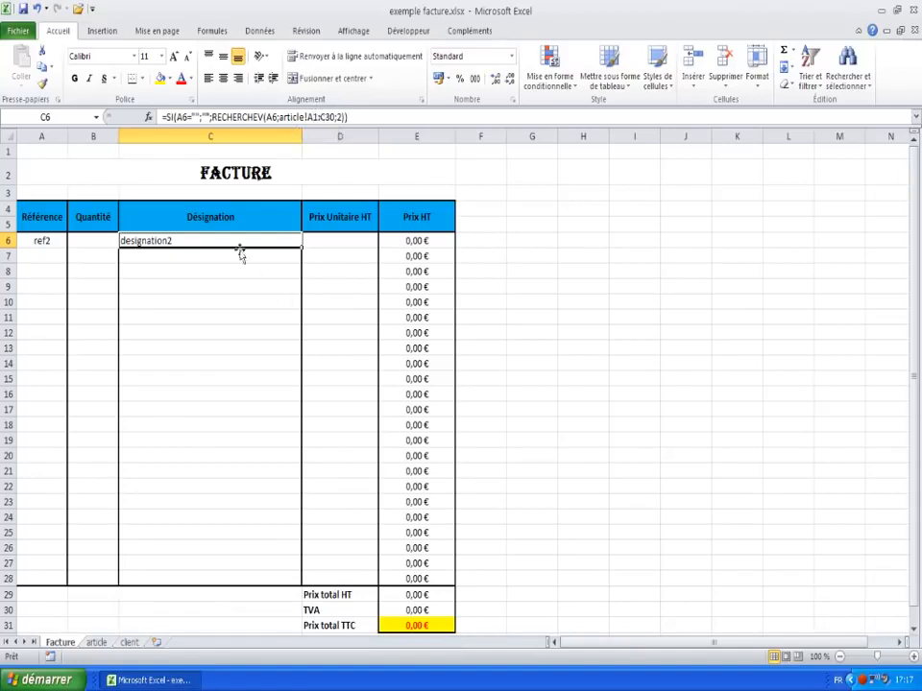
Step: Make C6's lookup range absolute as article!$A$1:$C$30
left_click(307, 116)
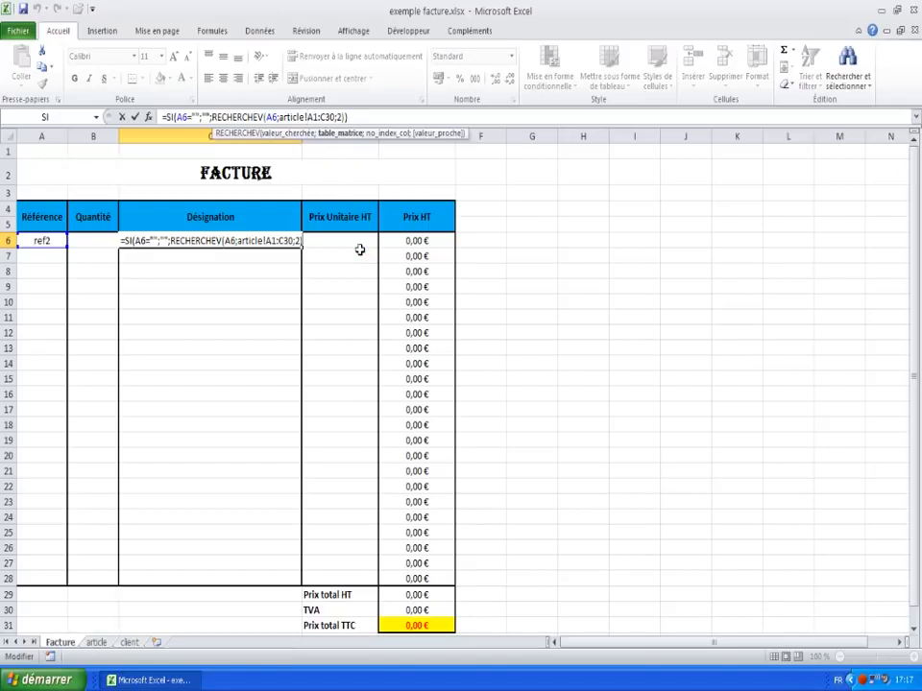
type("$A")
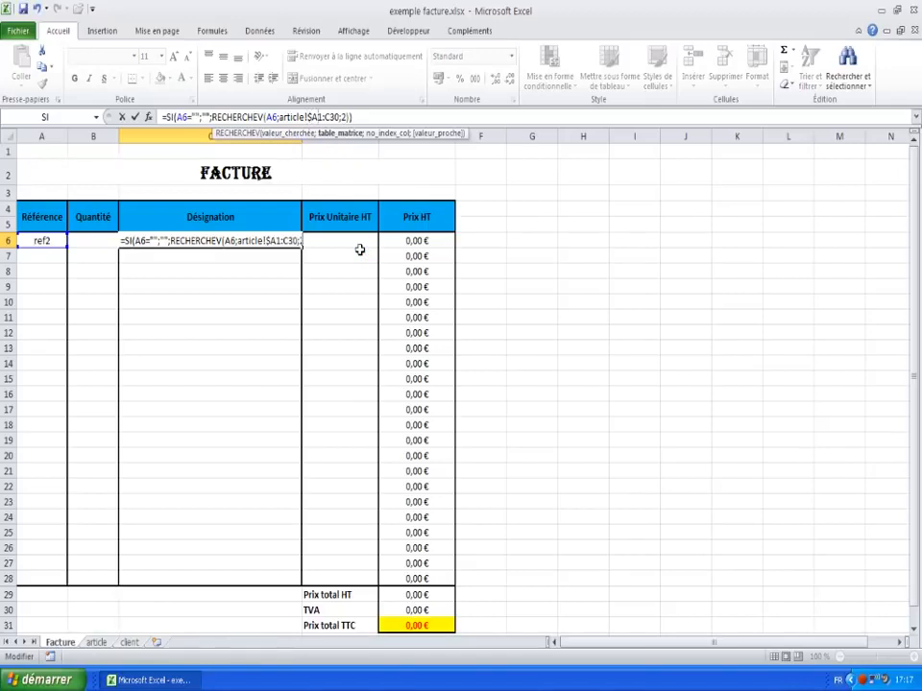
type("$1:$C$")
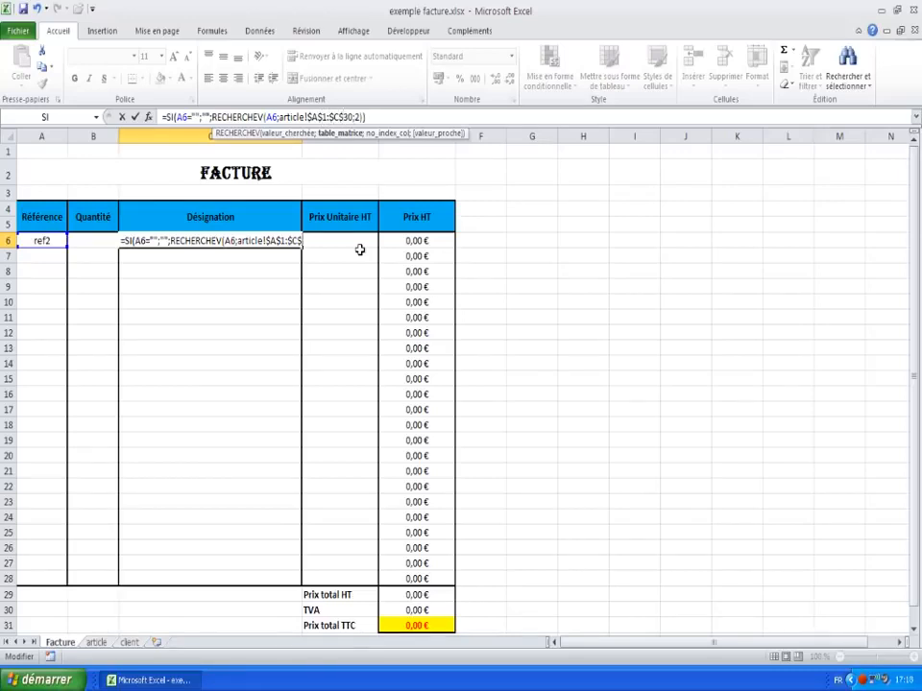
key("Right")
key("Right")
key("Right")
key("Right")
key("Right")
key("Right")
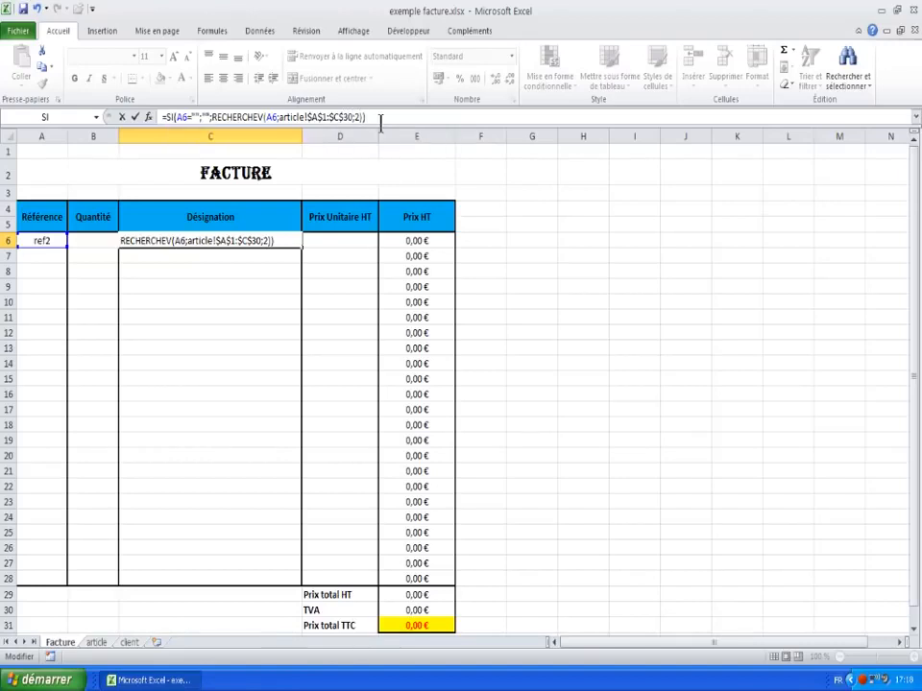
key("Return")
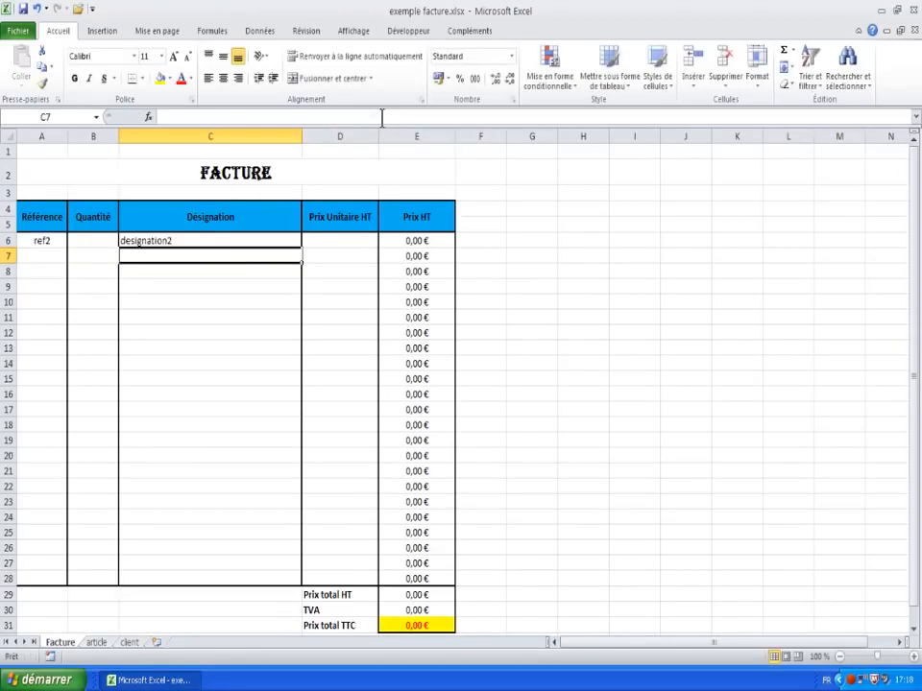
Step: Copy C6's lookup formula down the Désignation column into C7:C28 as formulas only
right_click(166, 244)
left_click(209, 272)
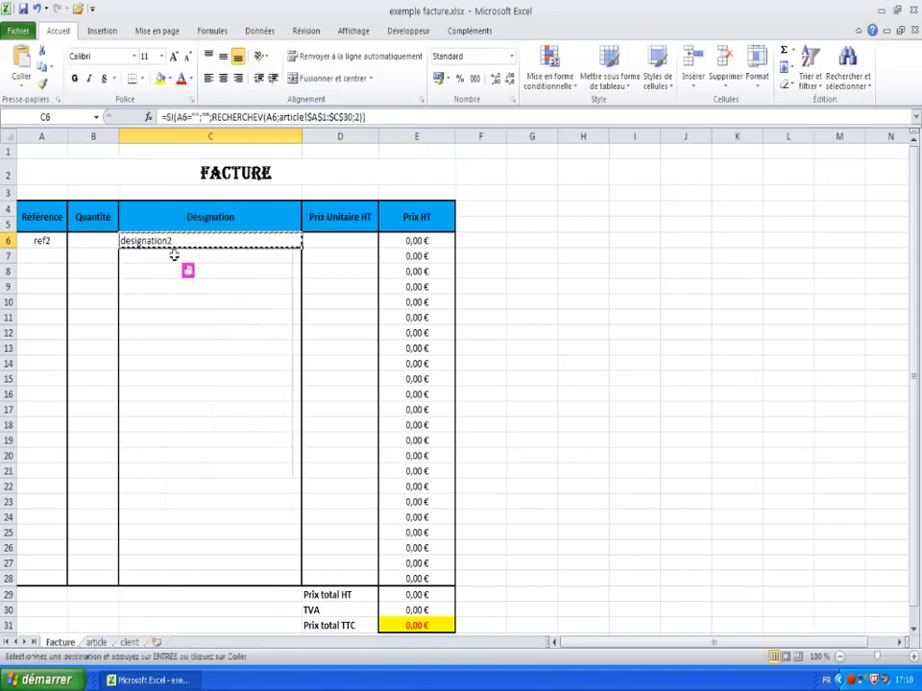
left_click_drag(175, 255, 181, 575)
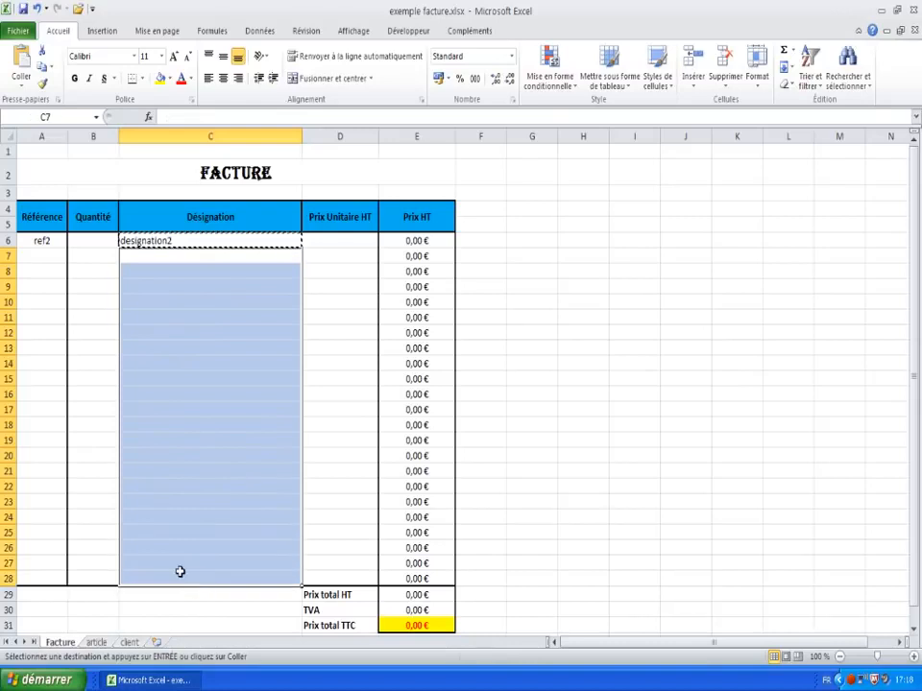
right_click(184, 479)
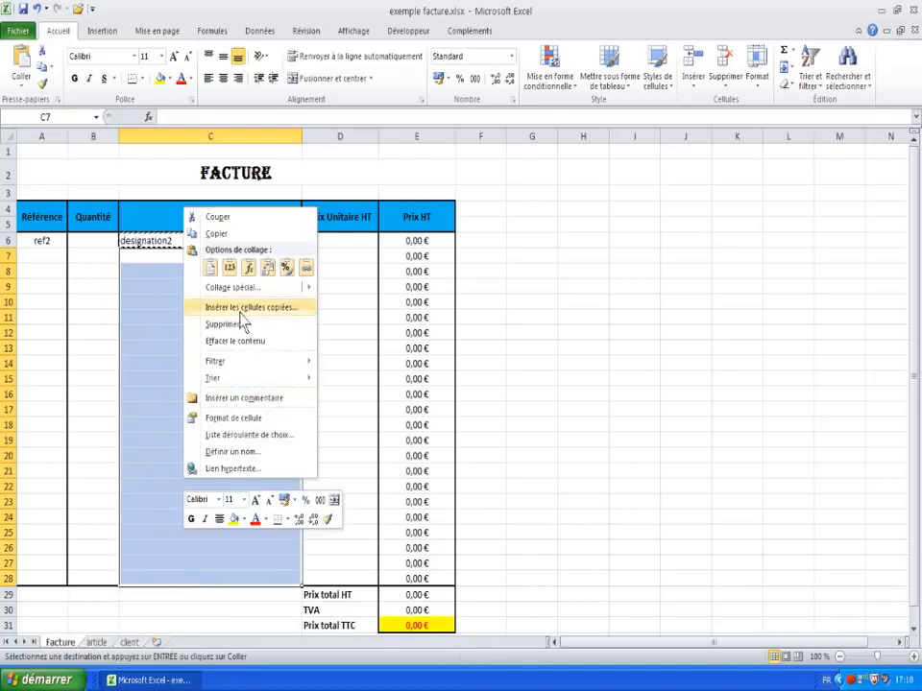
left_click(249, 269)
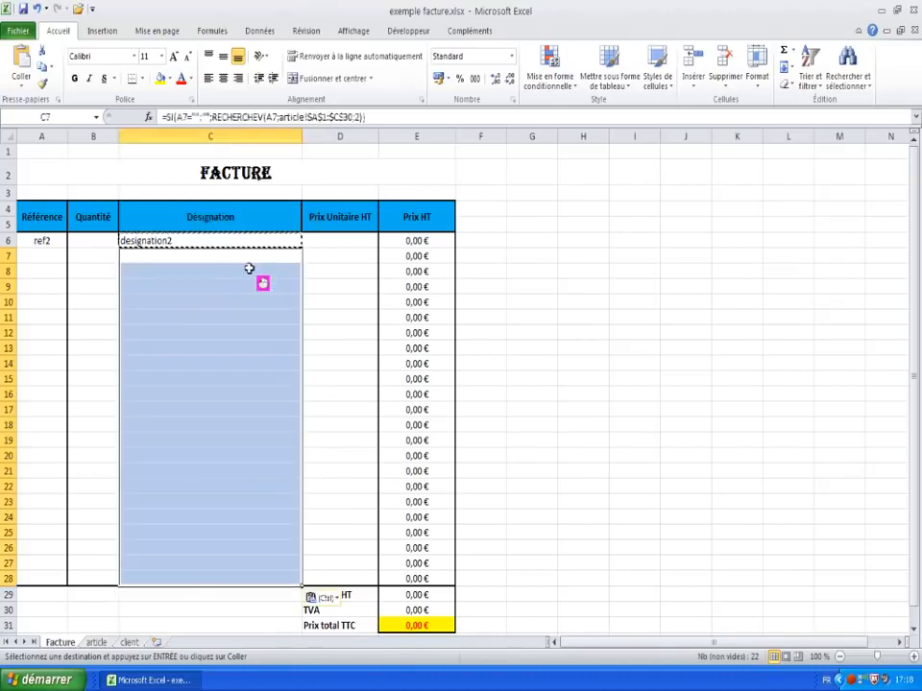
left_click(197, 336)
left_click(189, 269)
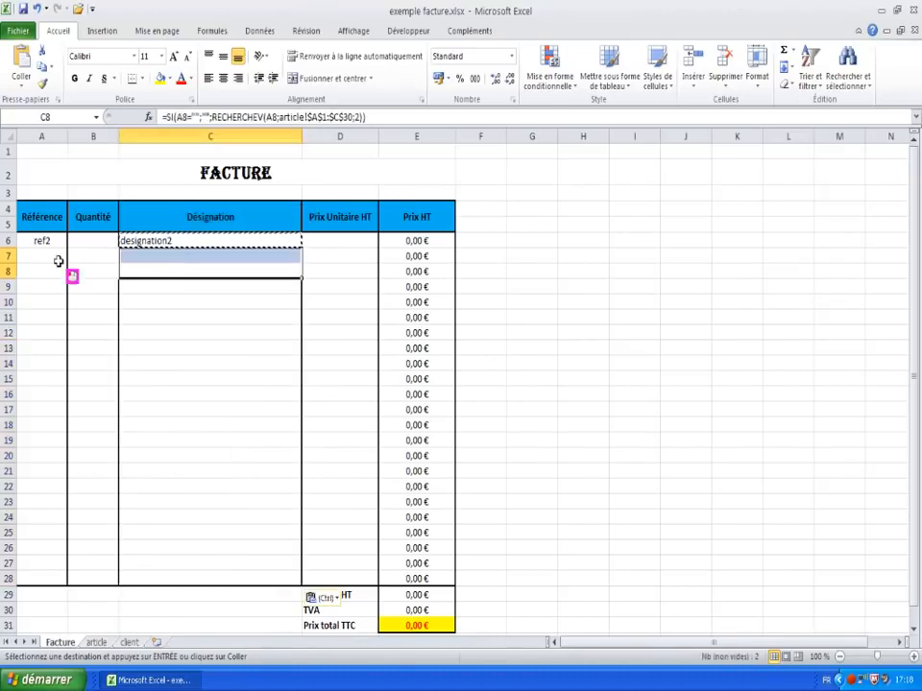
left_click(53, 257)
Step: Enter references ref1 in A7, ref3 in A8 and ref1 in A12
type("ref1")
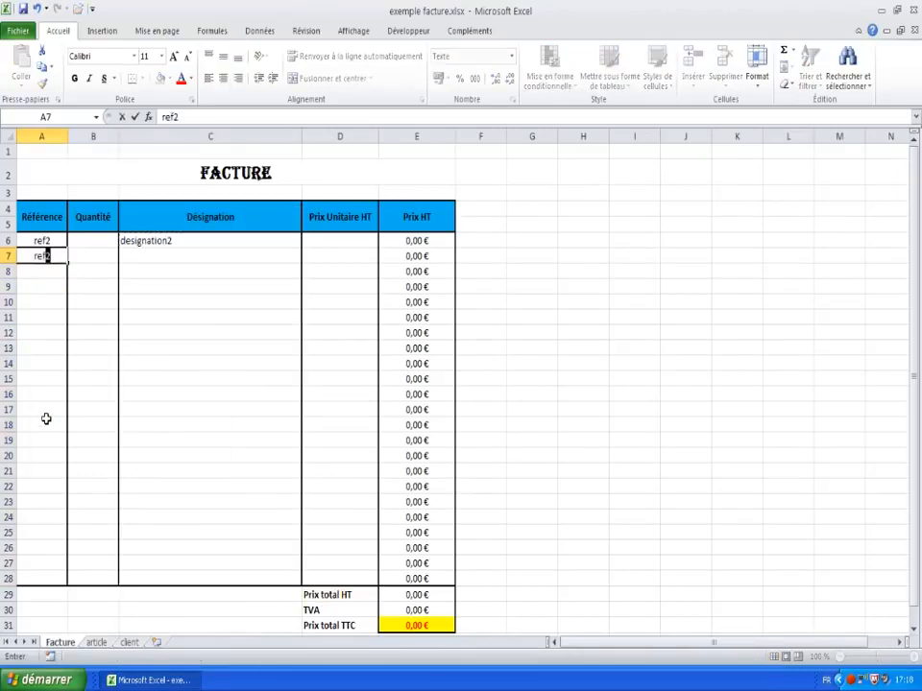
key("Return")
type("re")
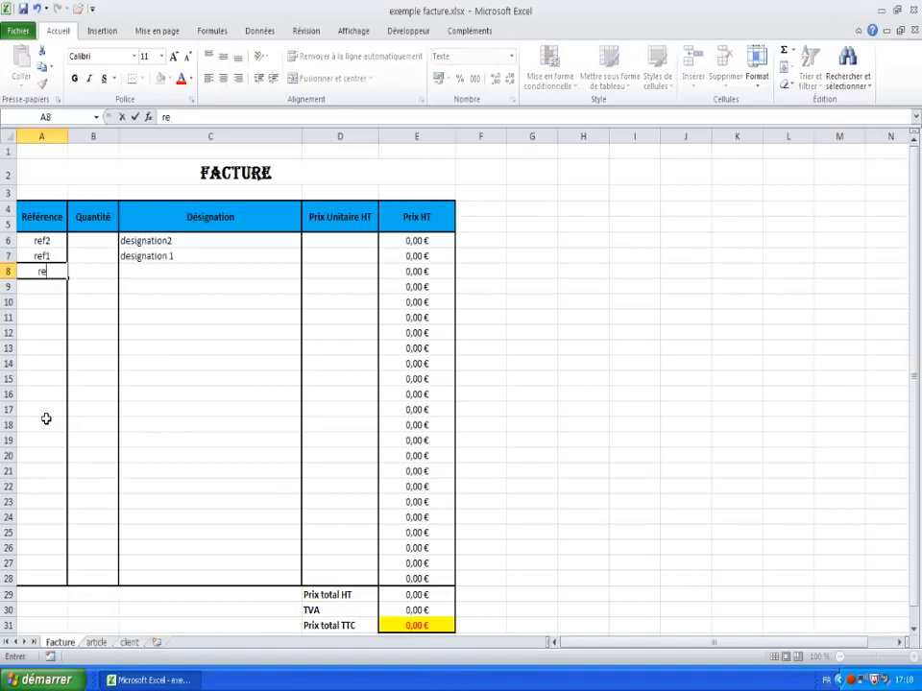
type("f3")
key("Return")
key("Return")
key("Return")
key("Return")
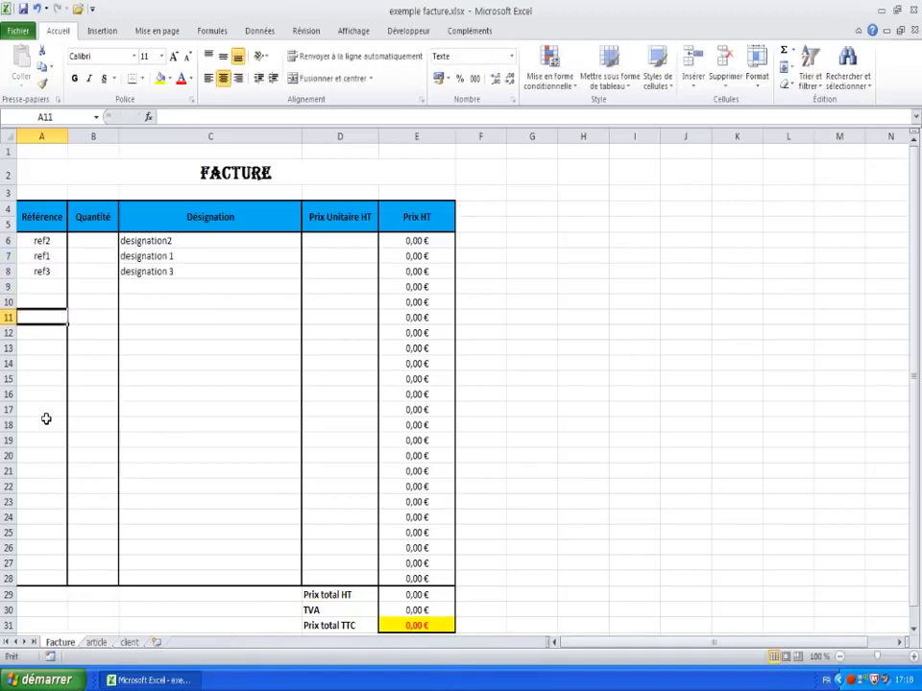
type("ref1")
key("Return")
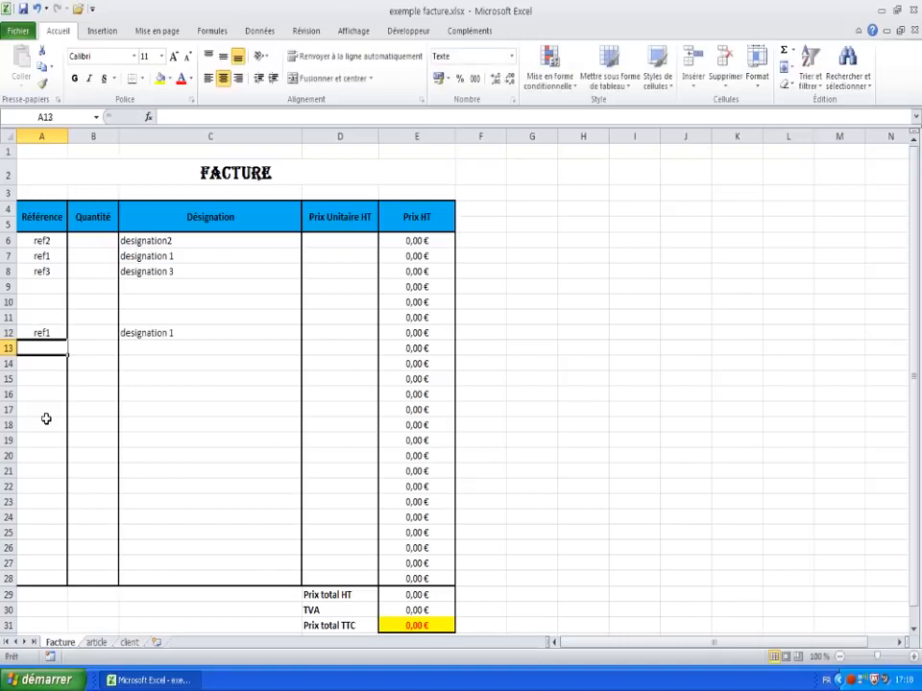
Step: Review row 6 and the Désignation and unit price columns with the arrow keys
key("Up")
key("Up")
key("Up")
key("Up")
key("Up")
key("Up")
key("Up")
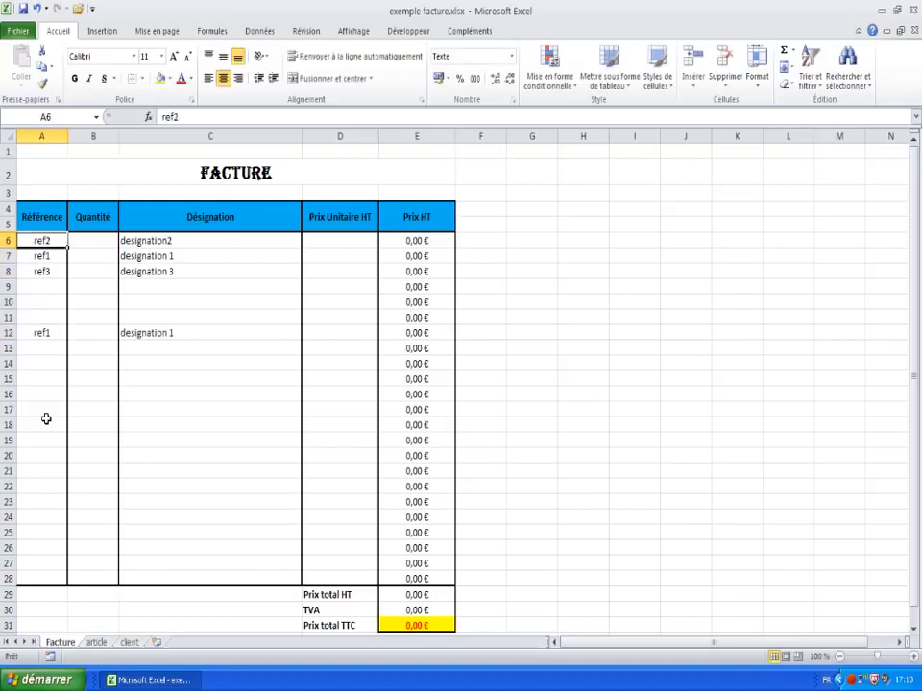
key("Right")
key("Right")
key("Right")
key("Right")
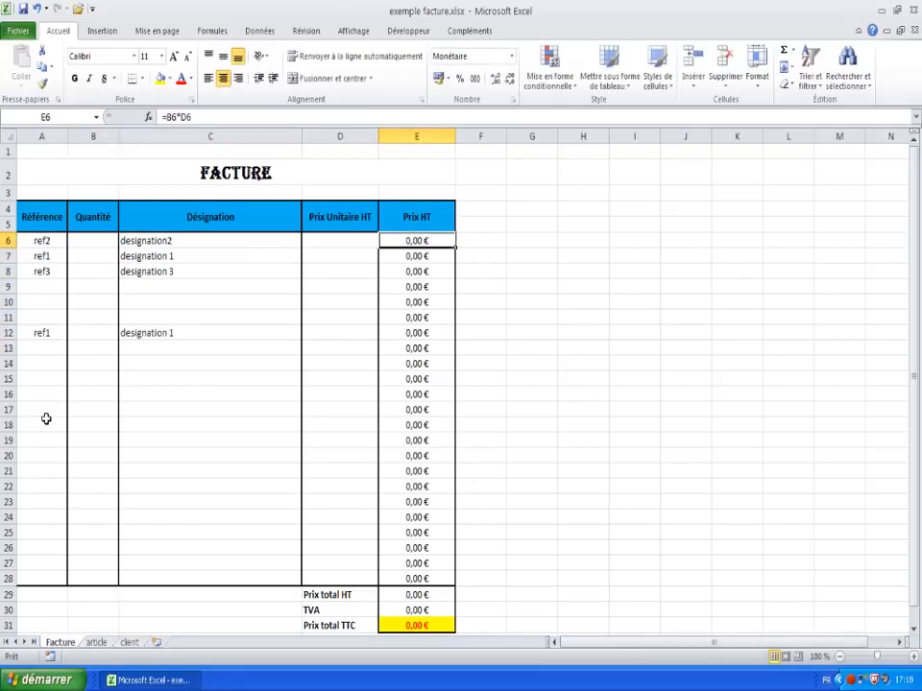
key("Left")
key("Left")
key("Left")
key("Down")
key("Down")
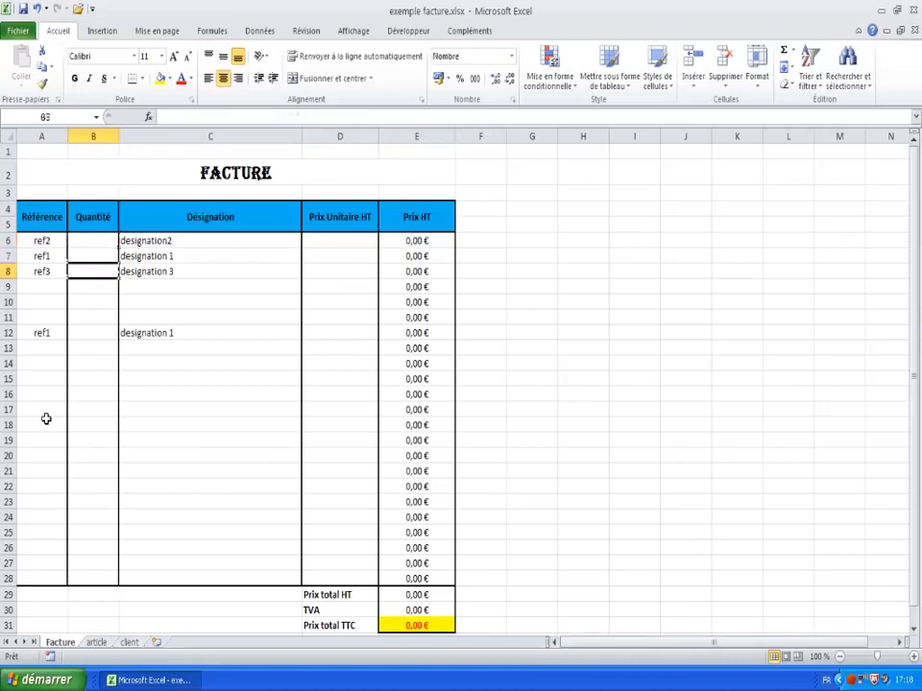
key("Right")
key("Right")
key("Up")
key("Up")
key("Down")
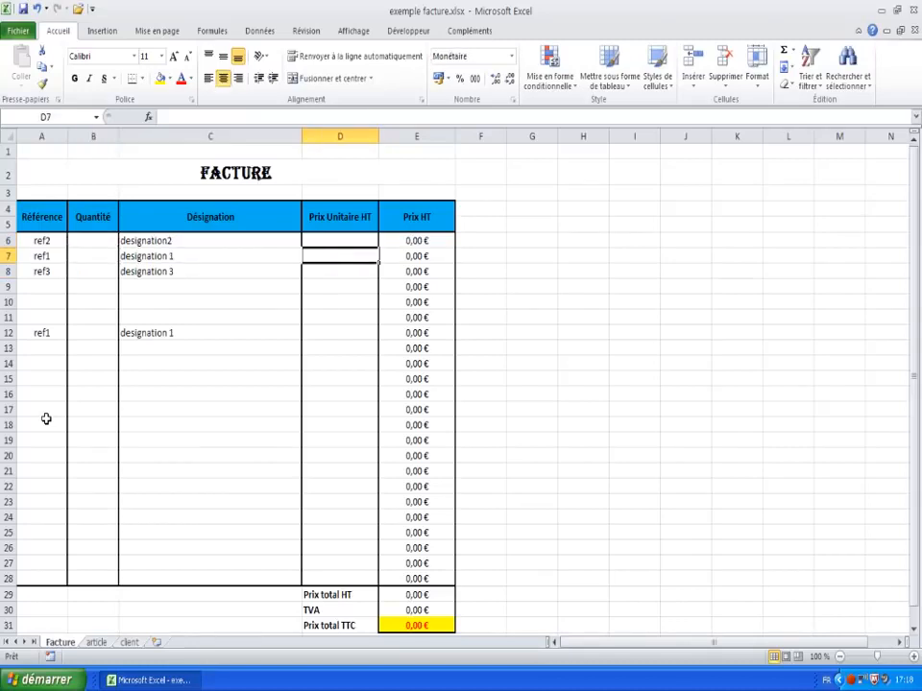
key("Down")
key("Down")
key("Down")
key("Up")
key("Up")
key("Up")
key("Up")
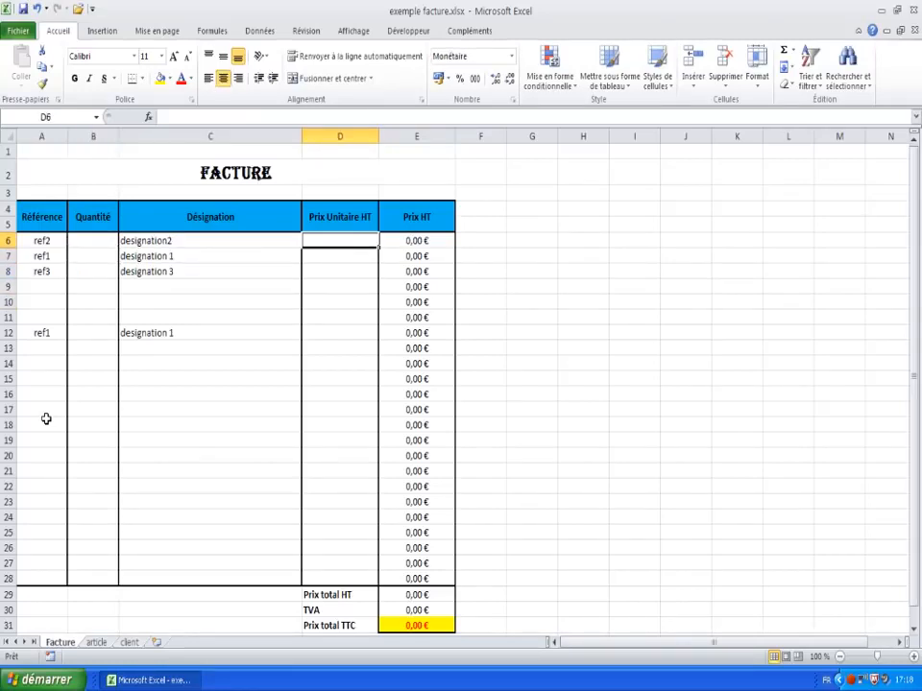
key("Down")
key("Down")
key("Down")
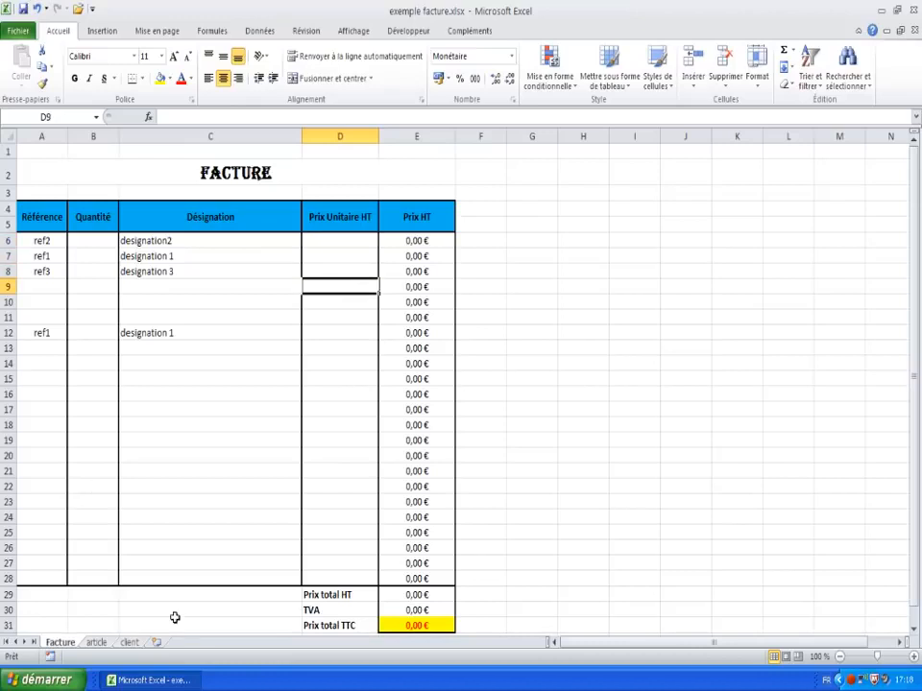
Step: Check ref1's price in the article sheet, then return to the Facture sheet
left_click(96, 642)
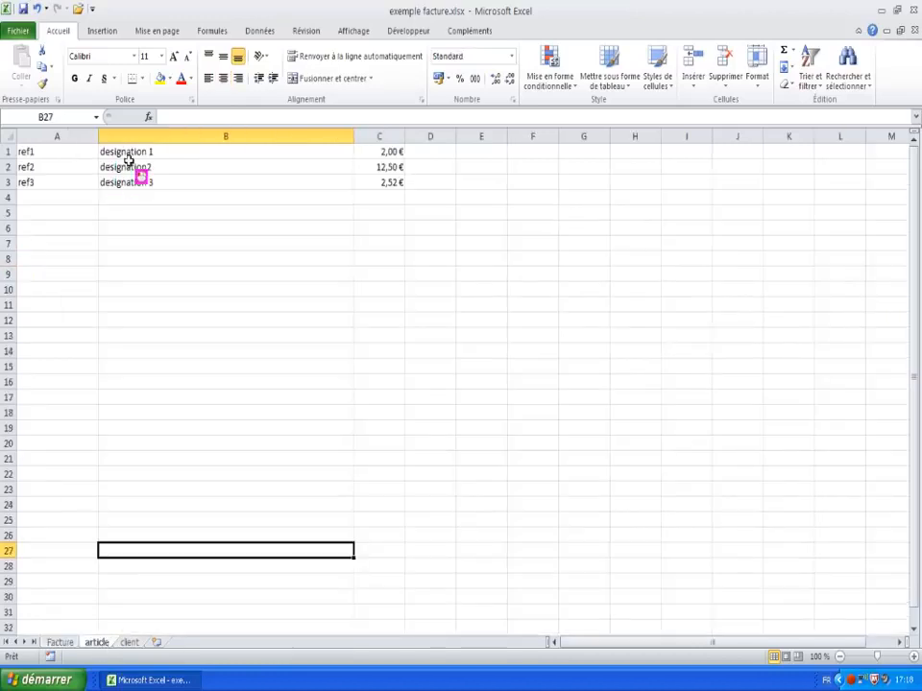
left_click(389, 152)
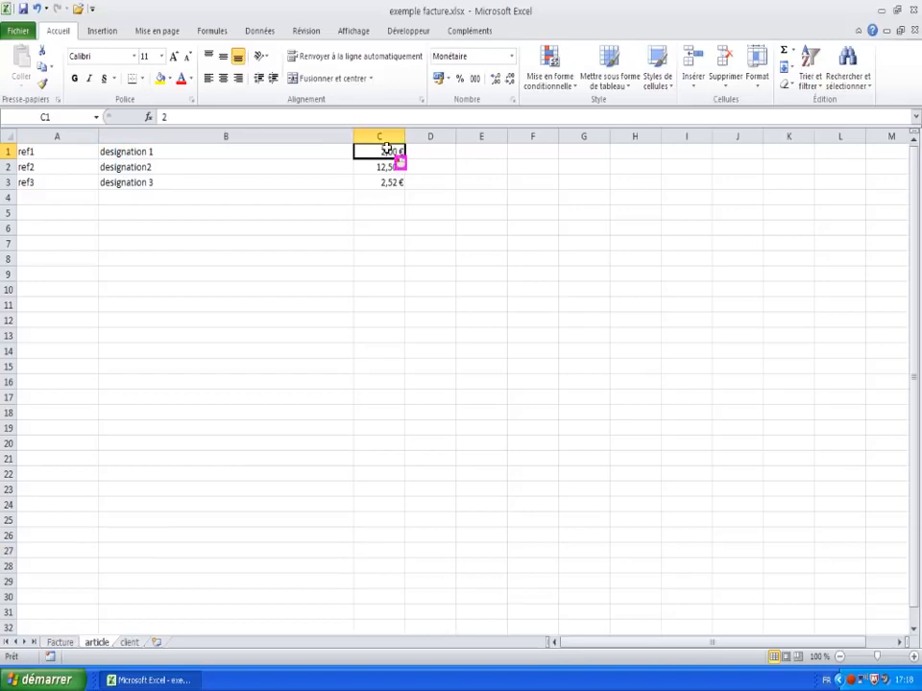
left_click(60, 642)
Step: Copy C6's lookup formula into D6 as formulas only and inspect the pasted result
left_click(162, 243)
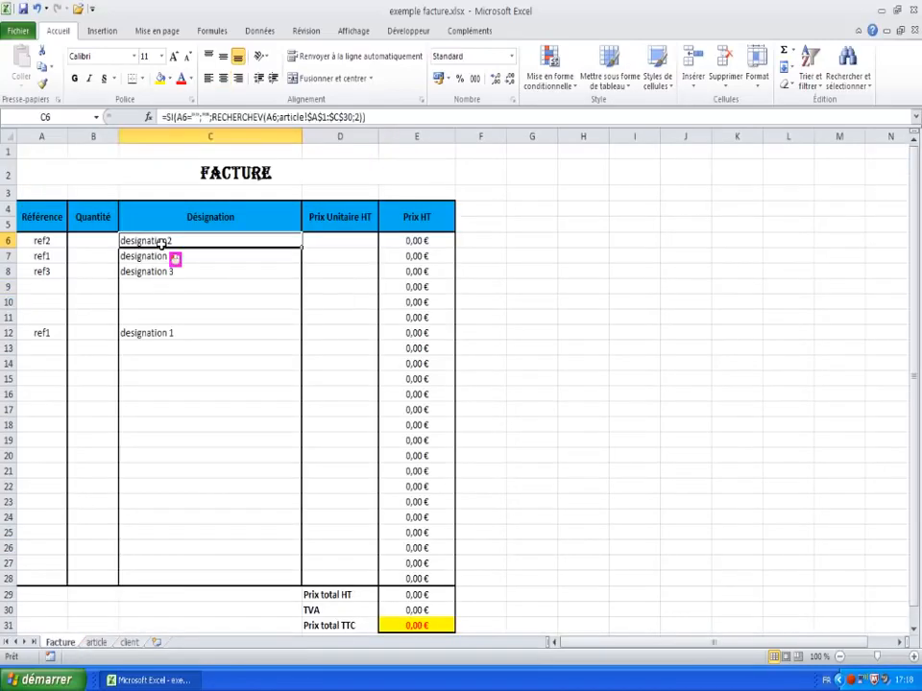
right_click(165, 240)
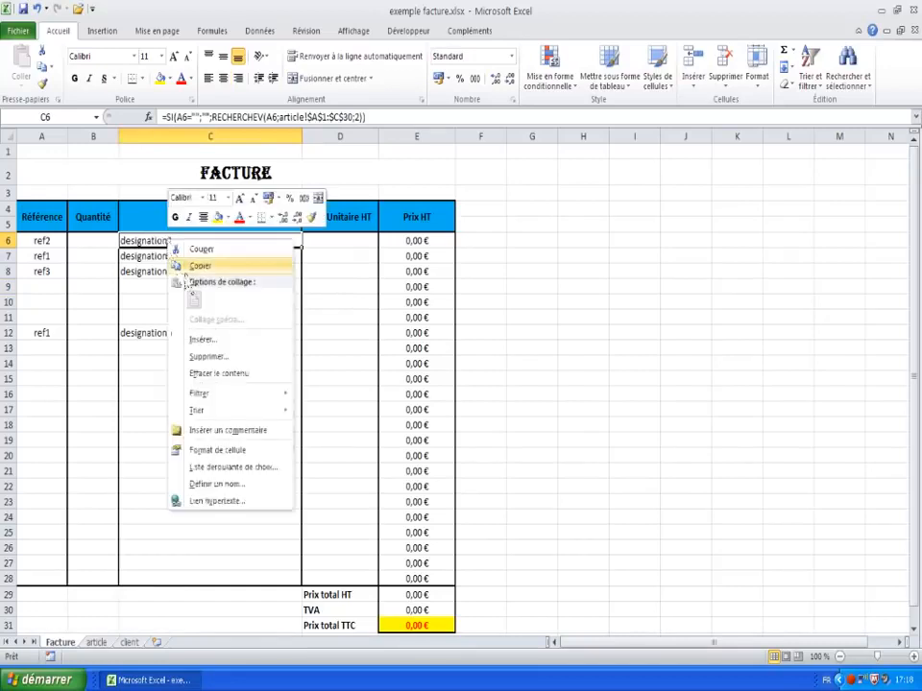
left_click(197, 262)
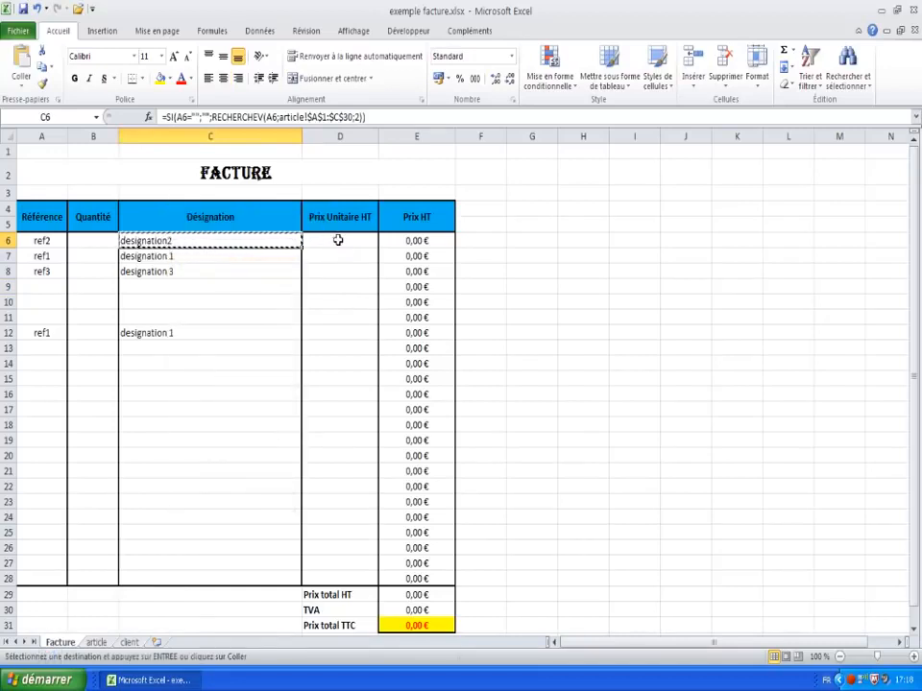
right_click(338, 240)
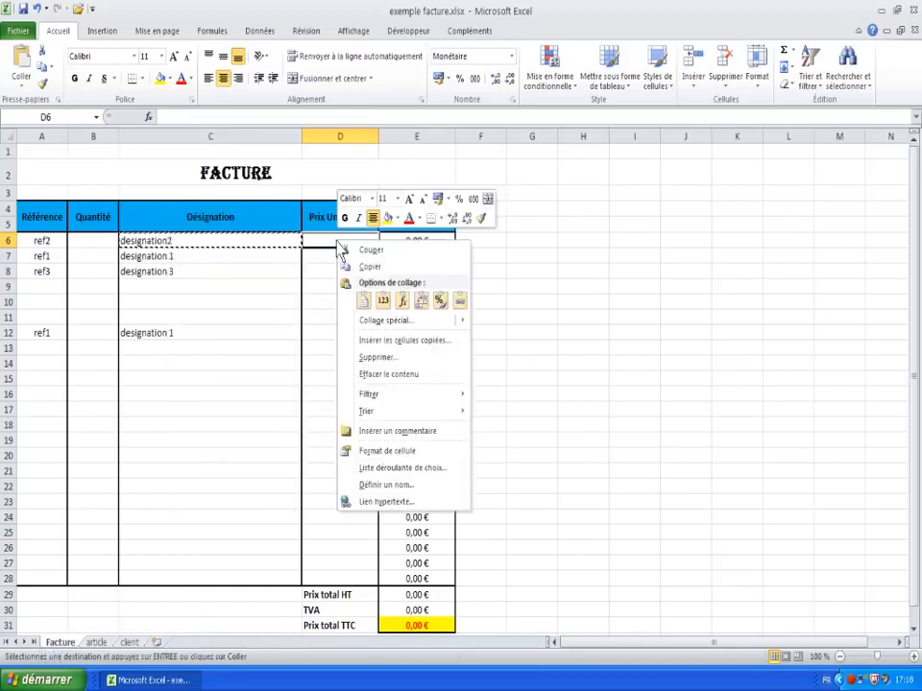
left_click(401, 301)
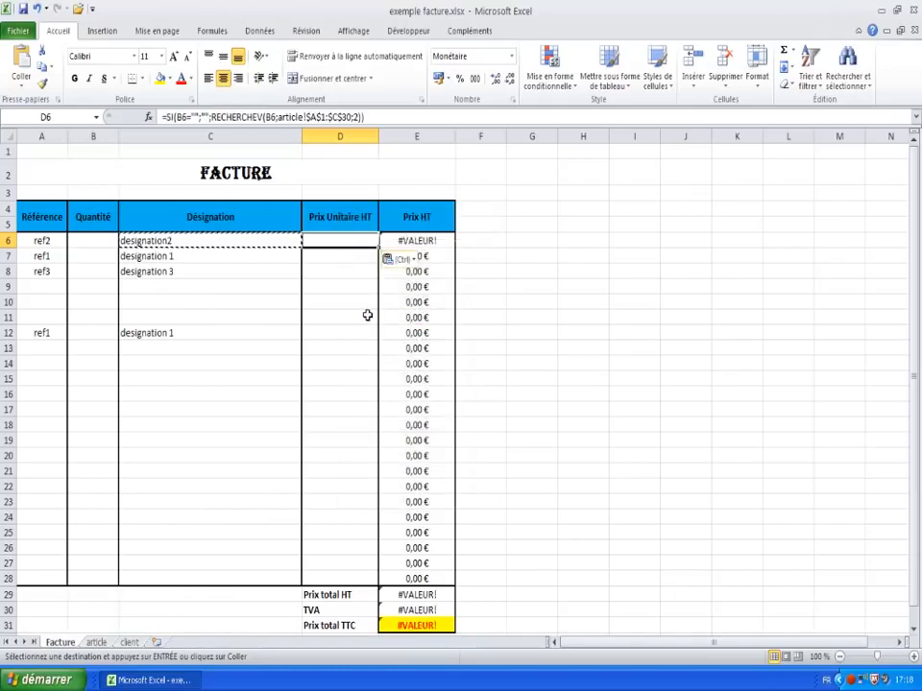
left_click(337, 320)
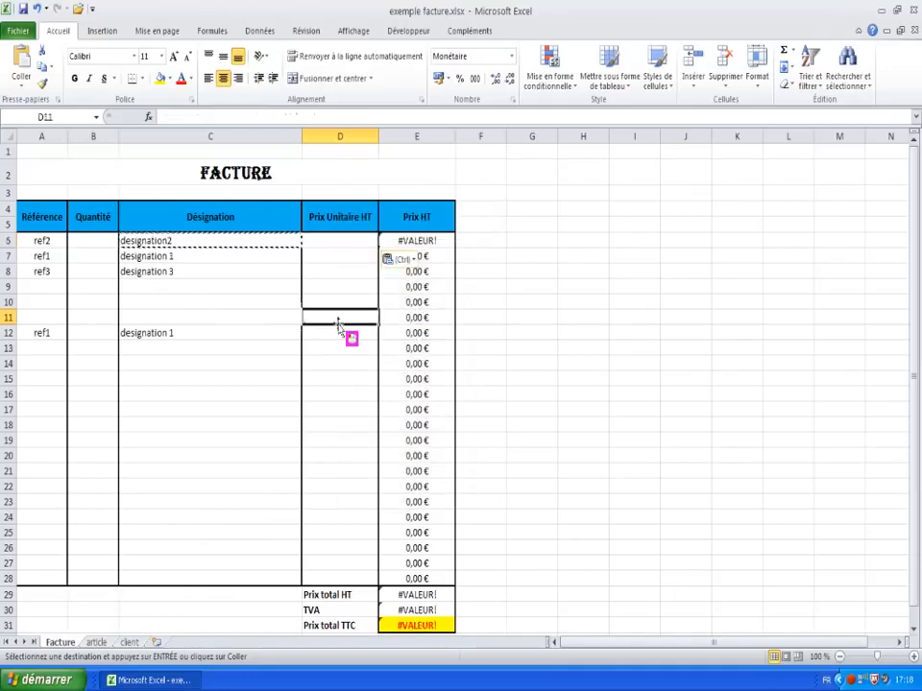
left_click(329, 245)
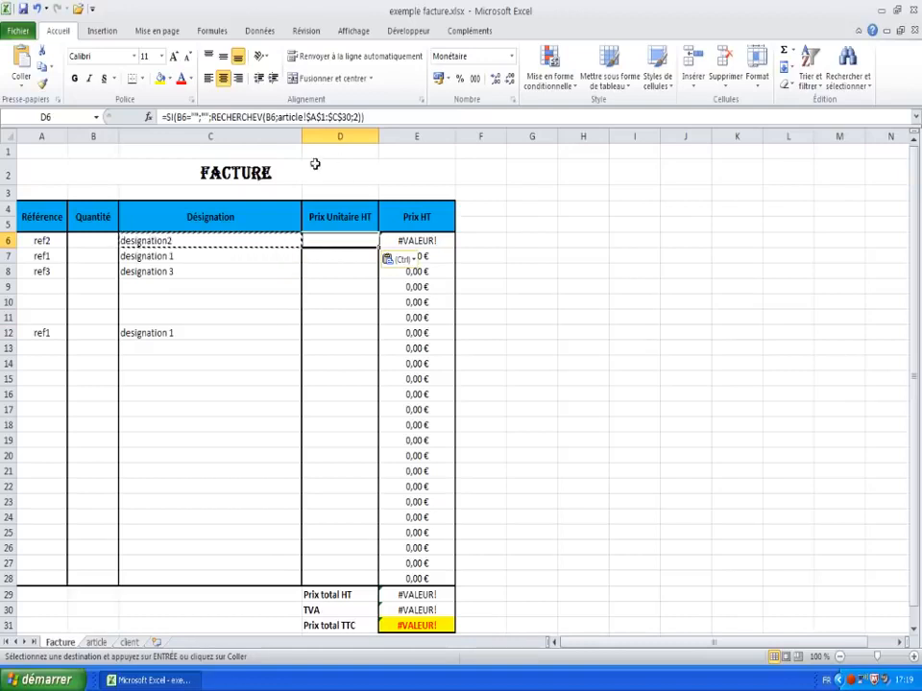
left_click(335, 276)
left_click(340, 243)
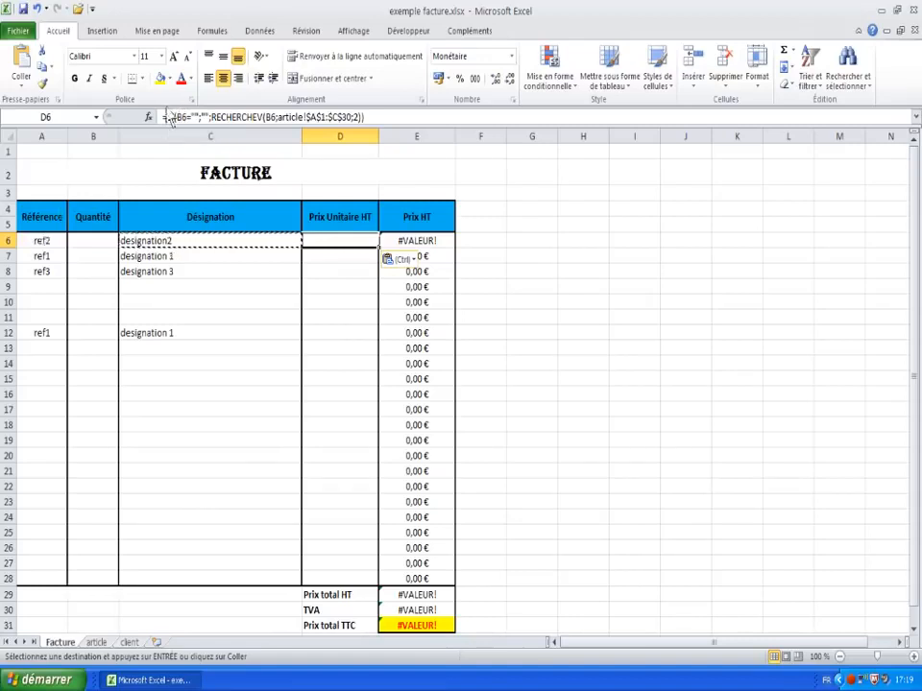
Step: Correct D6's shifted B6 references back to A6 in both the test and lookup
left_click(181, 116)
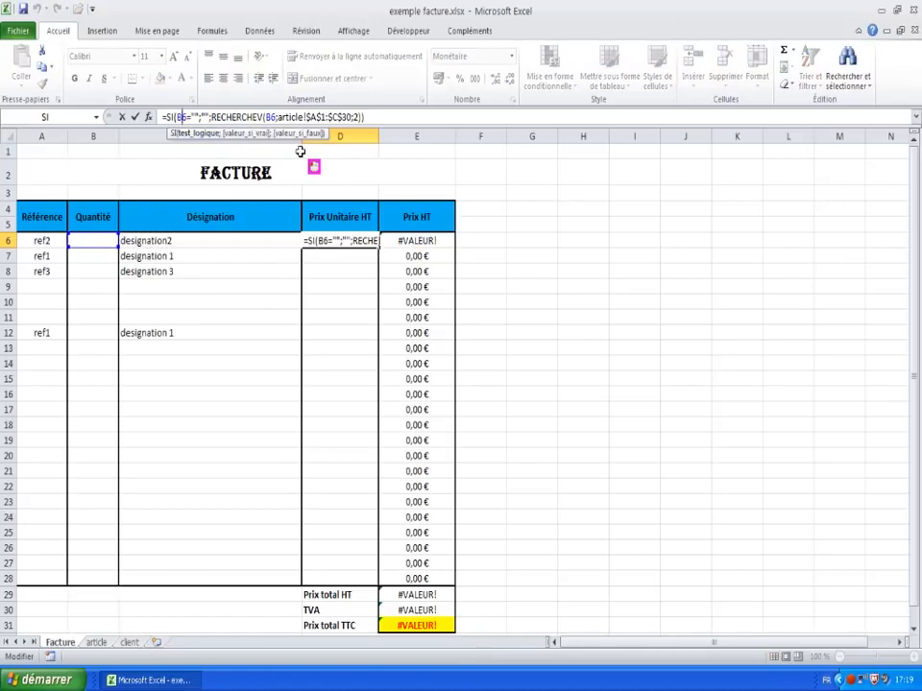
key("BackSpace")
type("A")
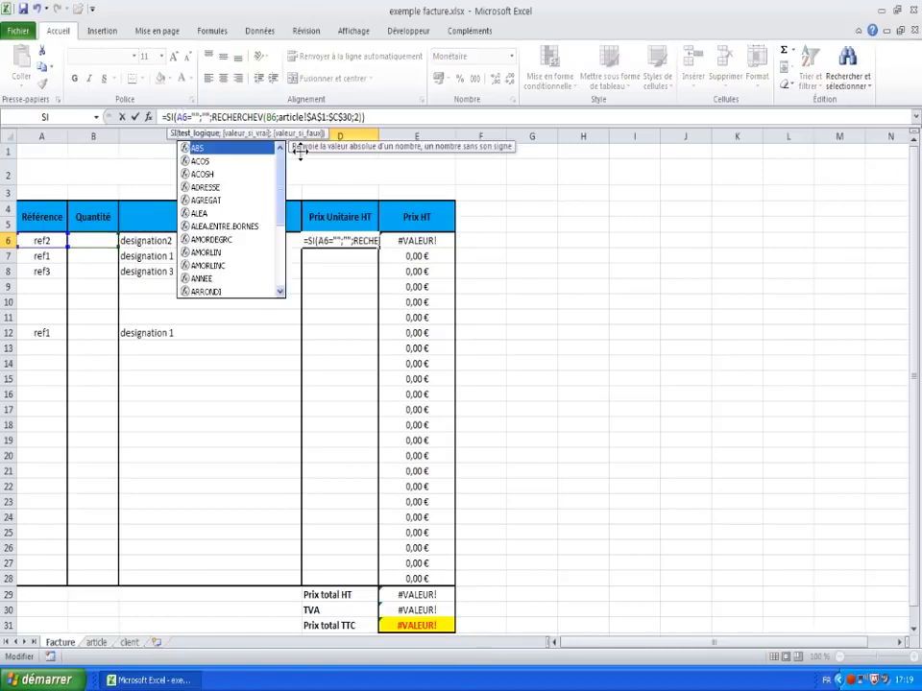
key("Right")
key("Right")
key("Right")
key("Right")
key("Right")
key("Right")
key("Right")
key("Right")
key("Right")
key("Right")
key("Right")
key("Right")
key("Right")
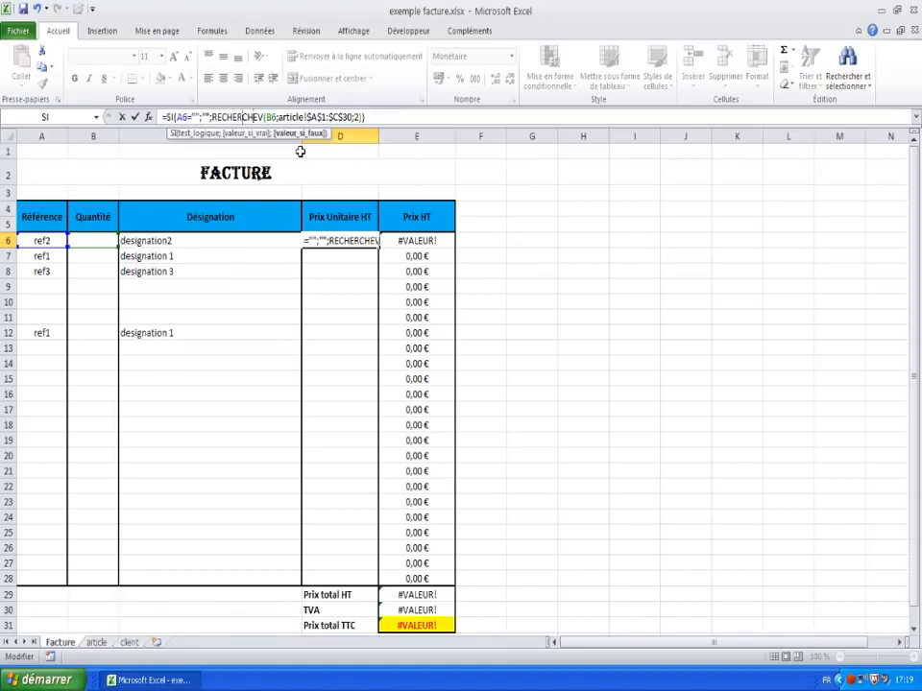
key("Right")
key("Right")
key("Right")
key("Right")
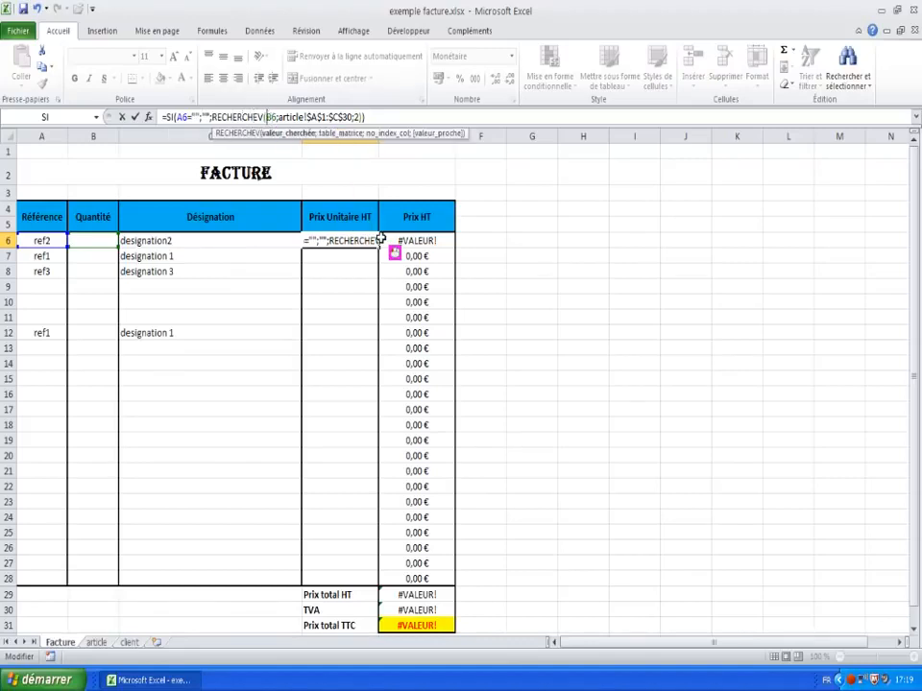
key("Delete")
type("A")
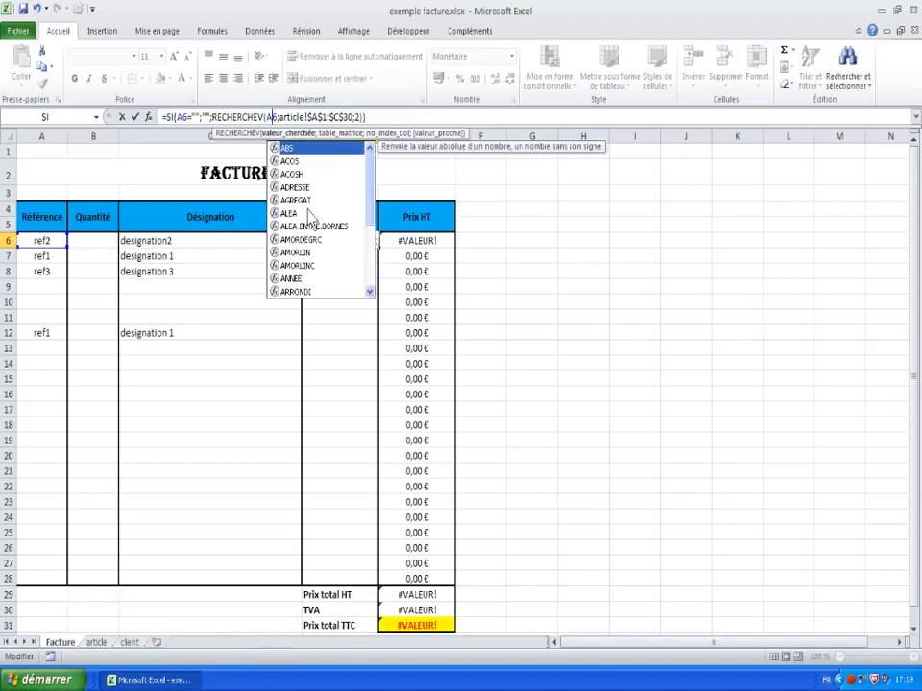
left_click(415, 113)
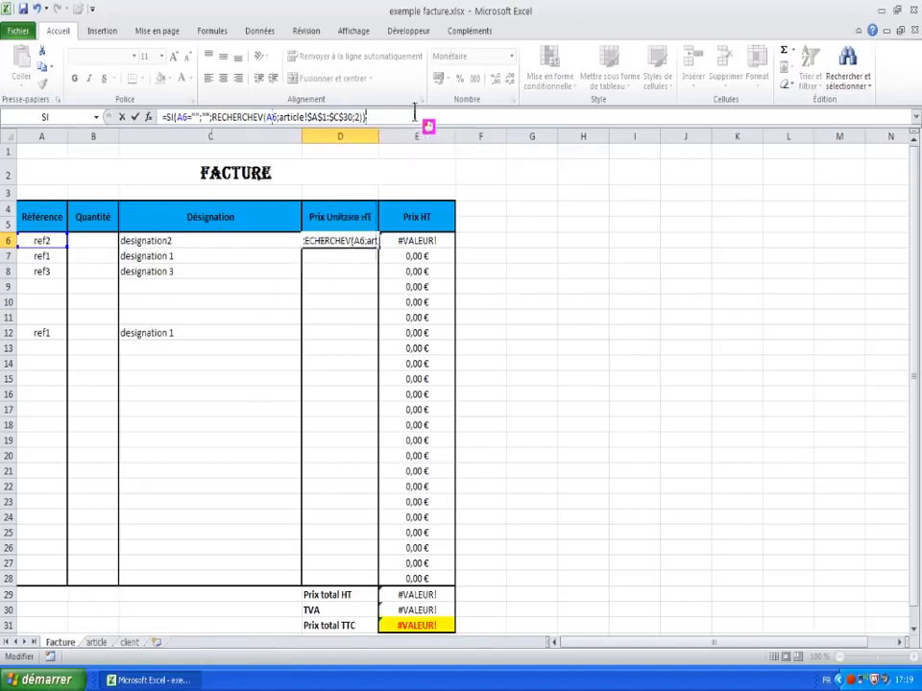
key("Return")
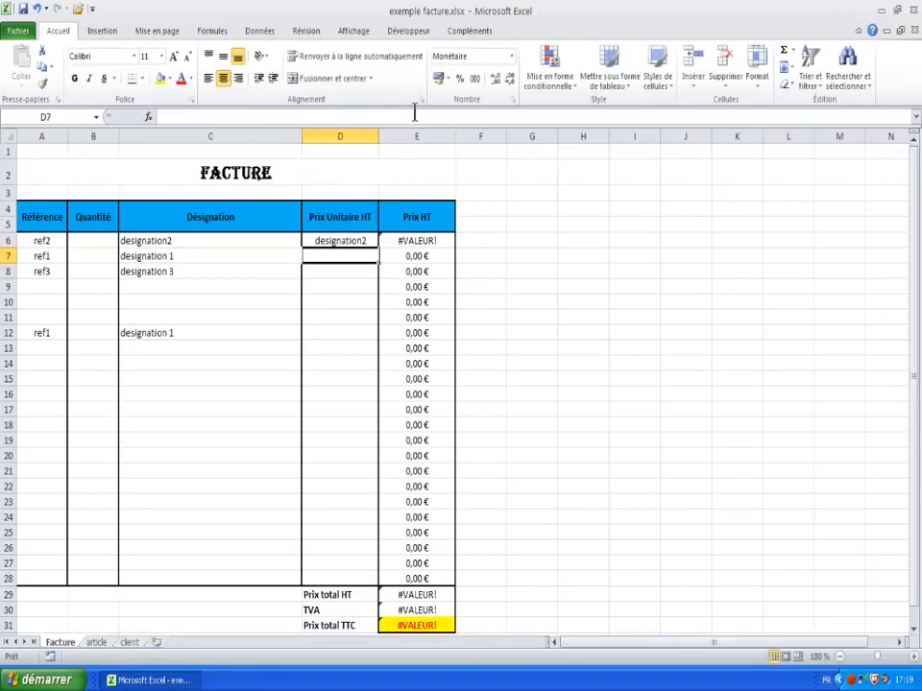
Step: Change D6's lookup column index from 2 to 3 so it returns the 12,50 € unit price
left_click(341, 241)
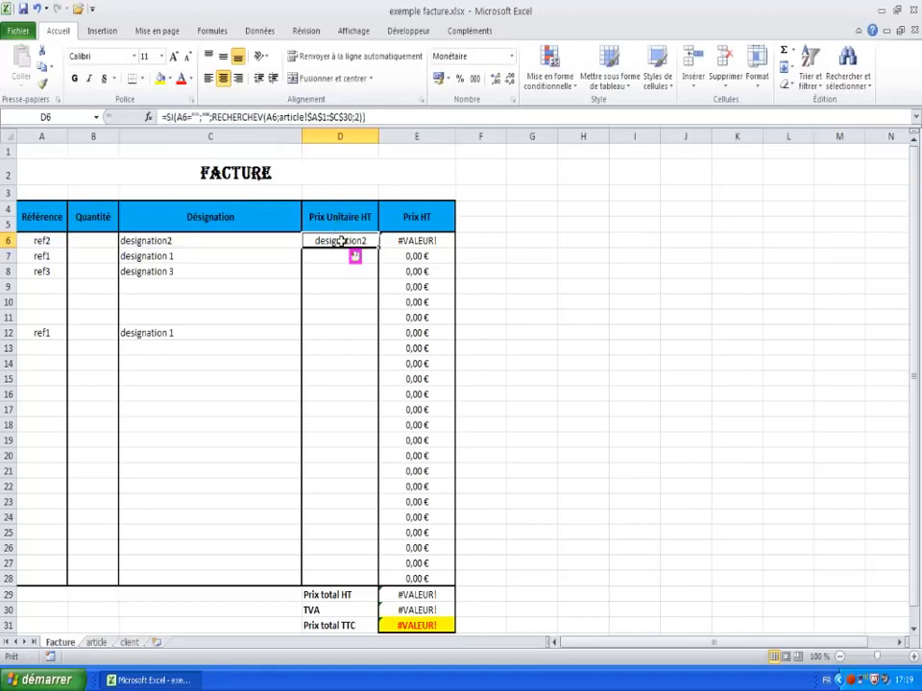
left_click(358, 116)
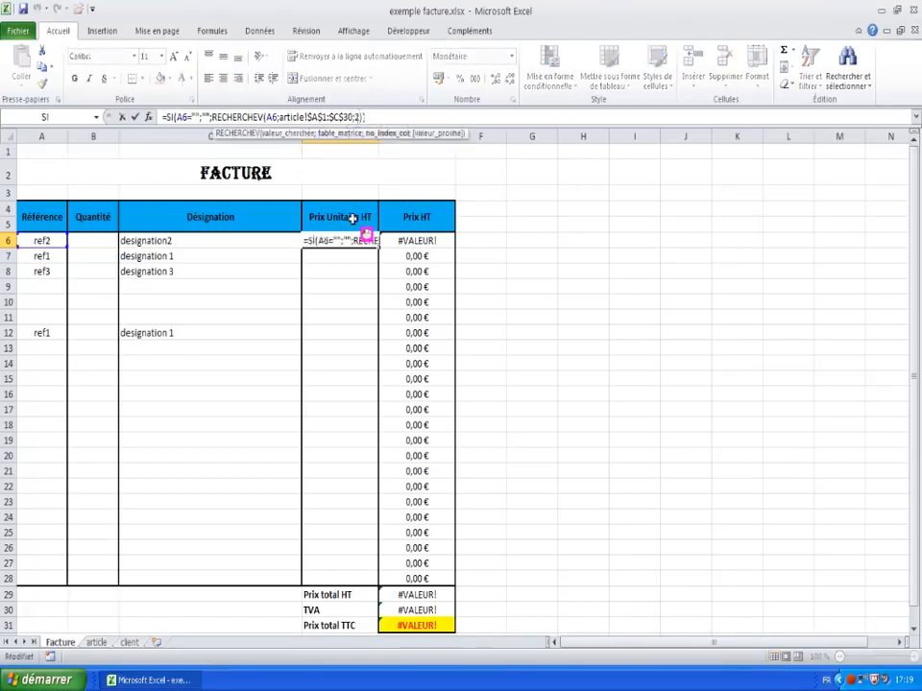
key("BackSpace")
type("3")
key("Return")
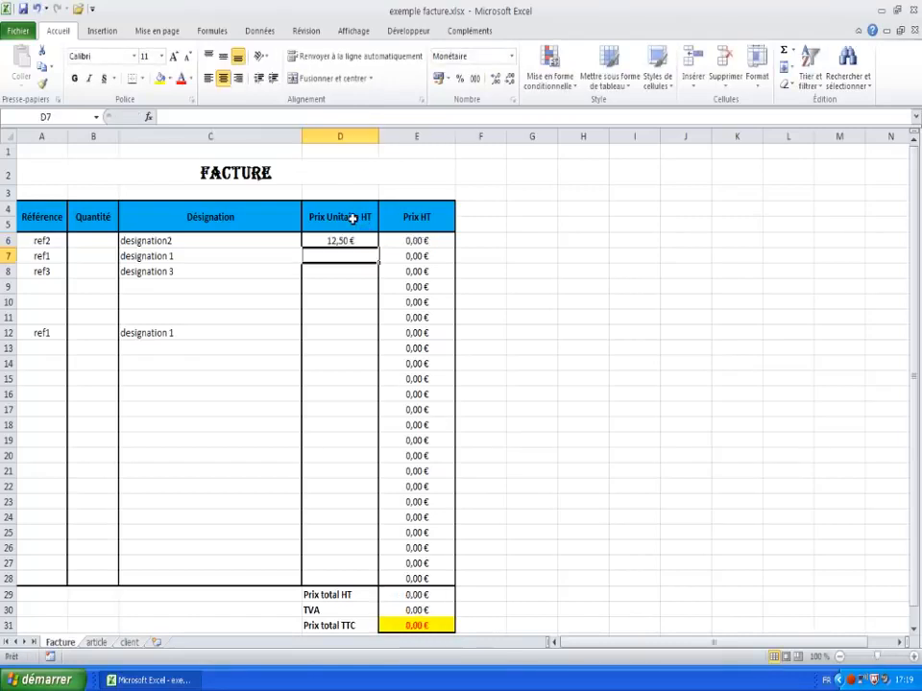
Step: Copy D6's price lookup into D7:D28 as formulas, showing 2,00 €, 2,52 € and 2,00 €
left_click(348, 239)
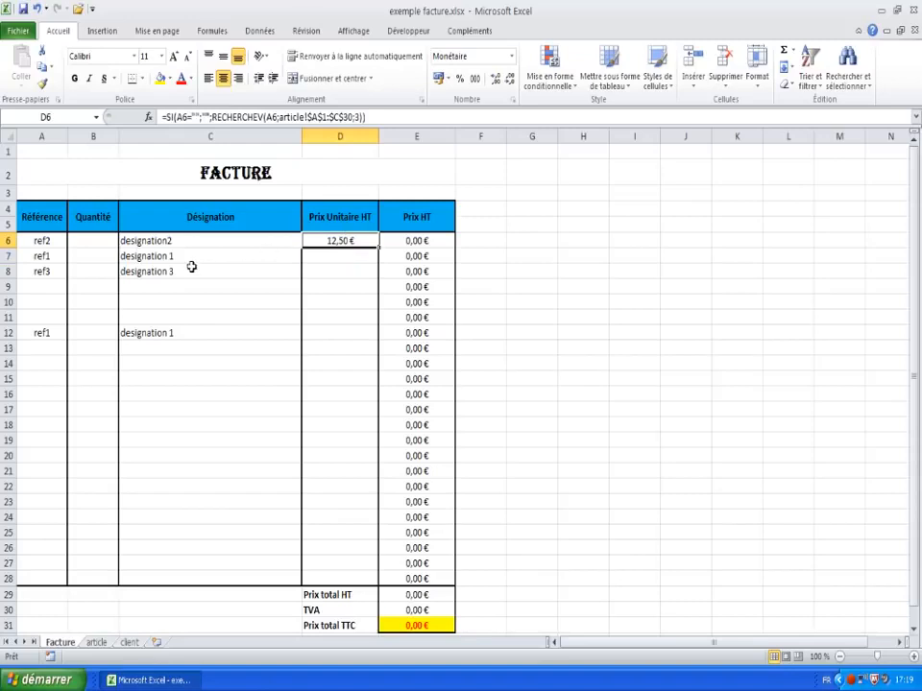
left_click(335, 262)
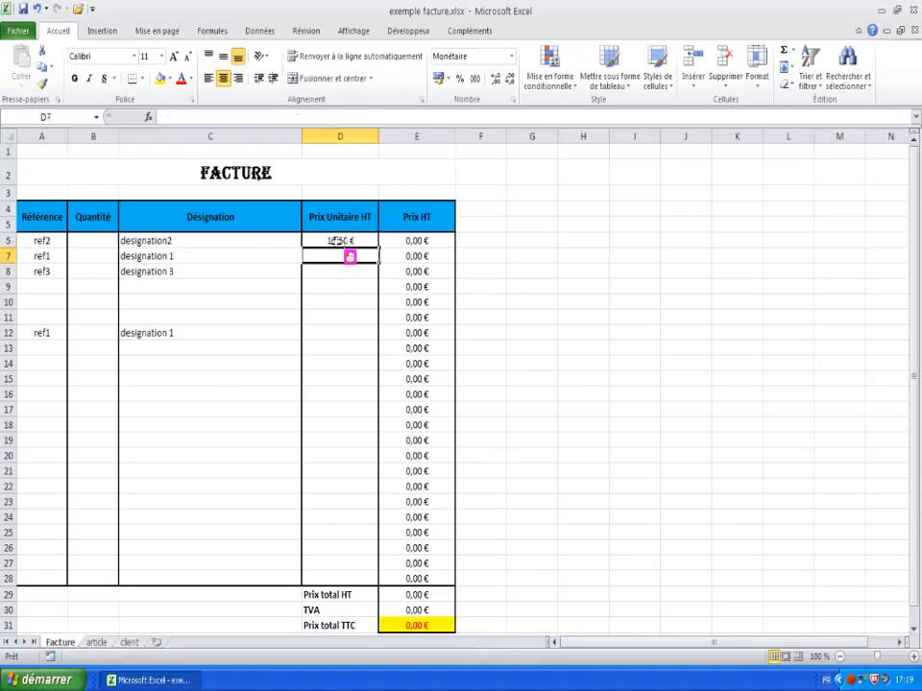
left_click(339, 240)
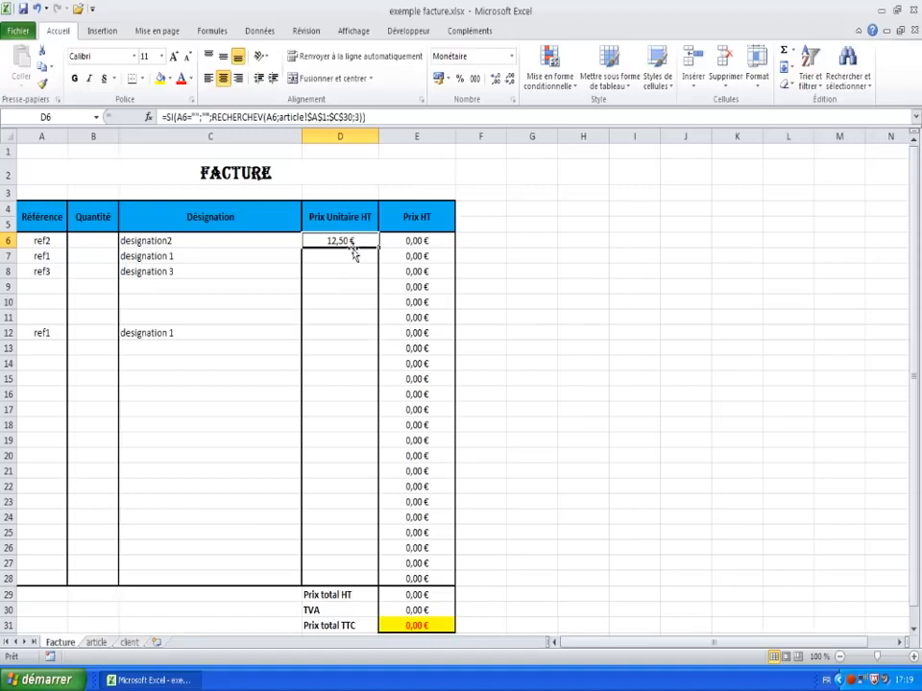
right_click(347, 242)
left_click(381, 269)
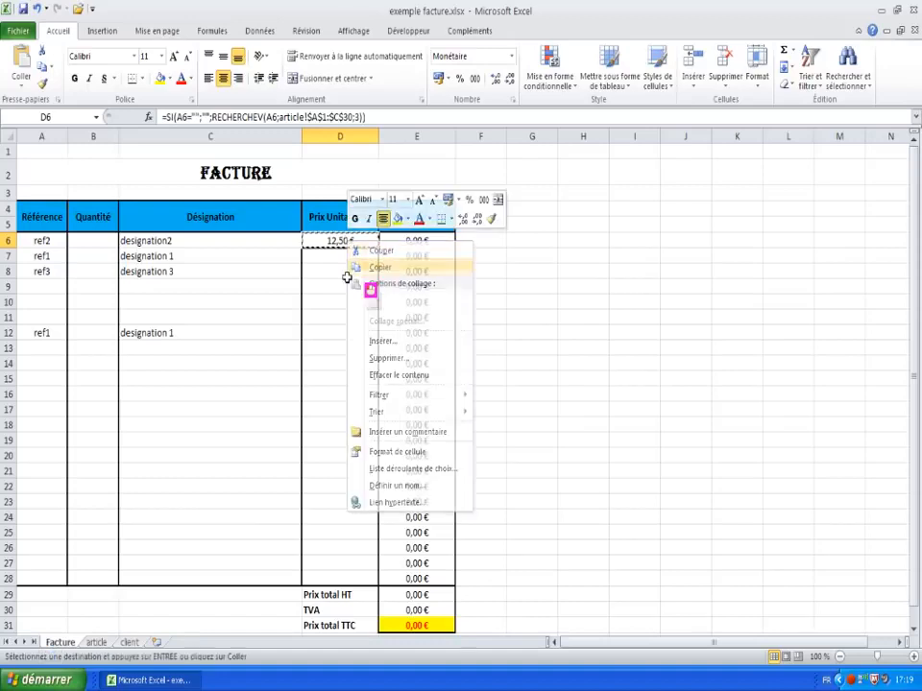
left_click_drag(365, 254, 344, 578)
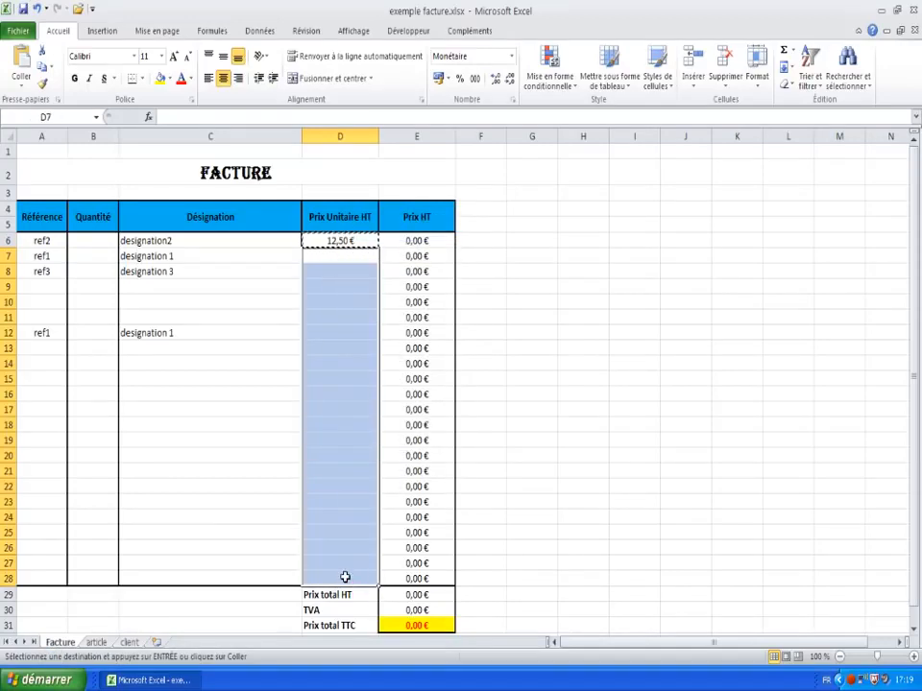
right_click(341, 259)
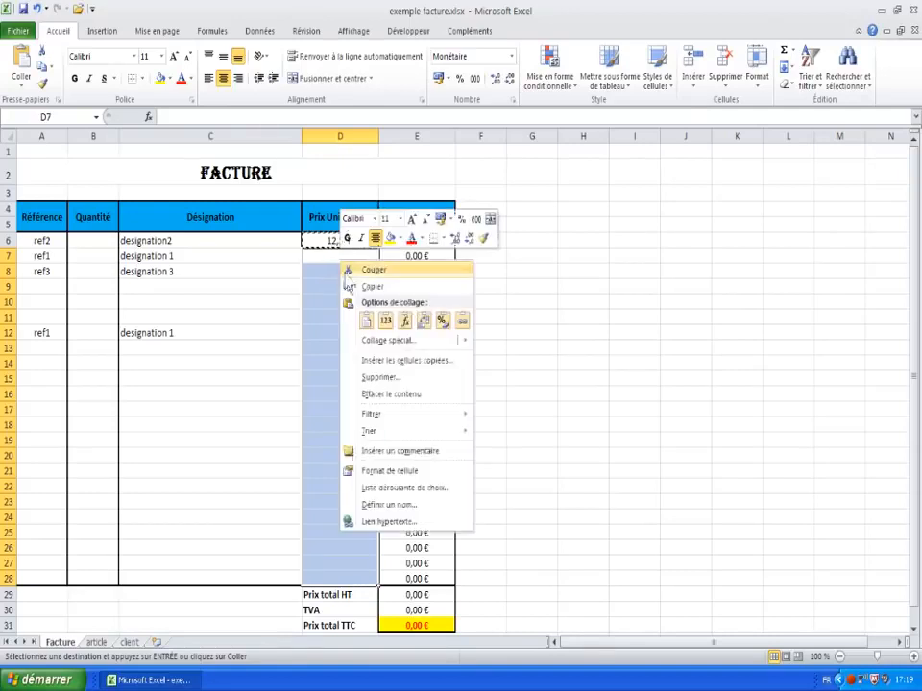
left_click(406, 320)
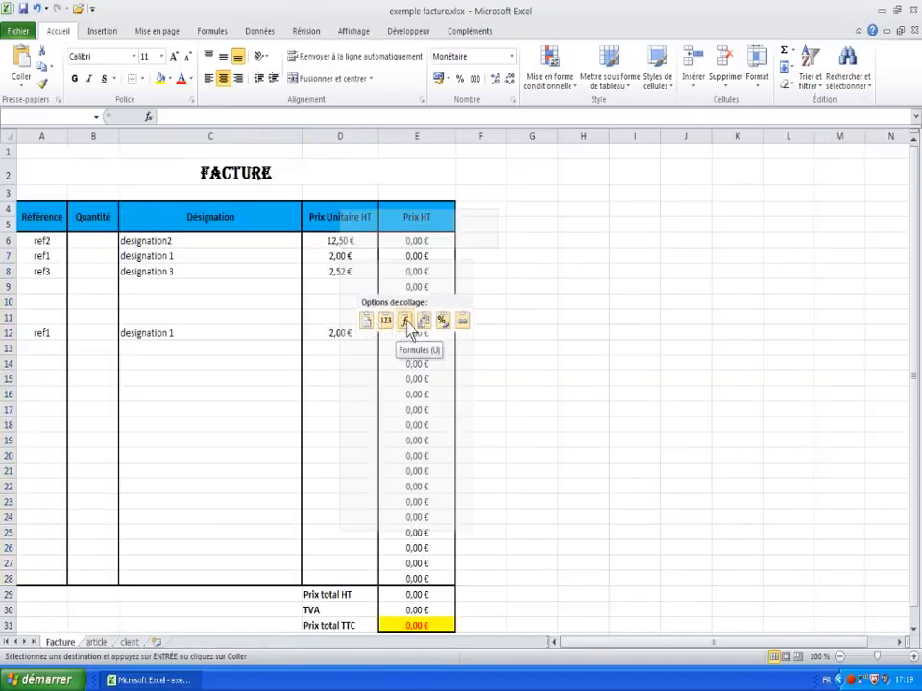
left_click(338, 438)
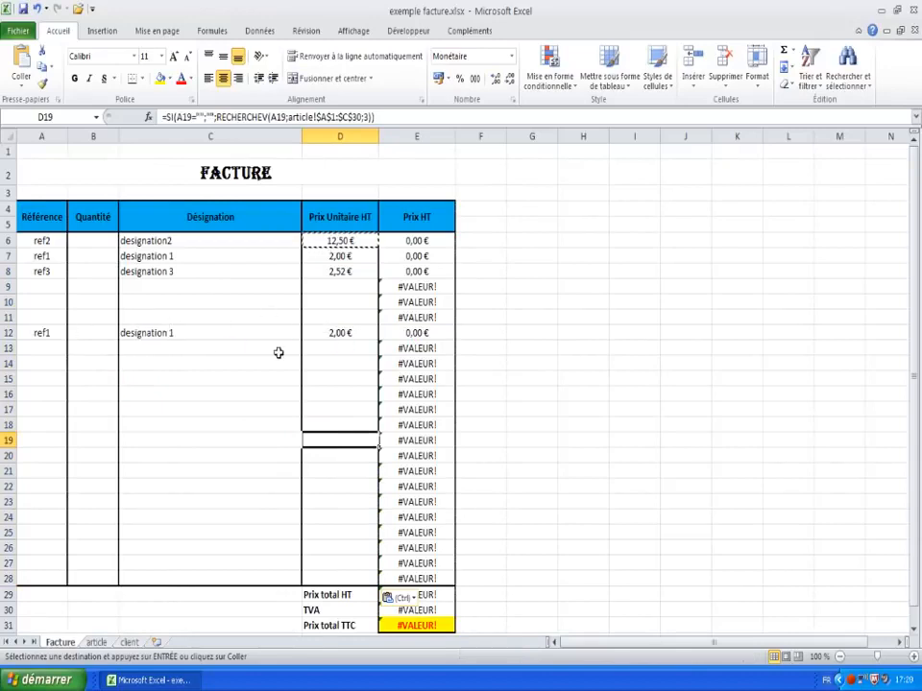
scroll(333, 292, "down", 1)
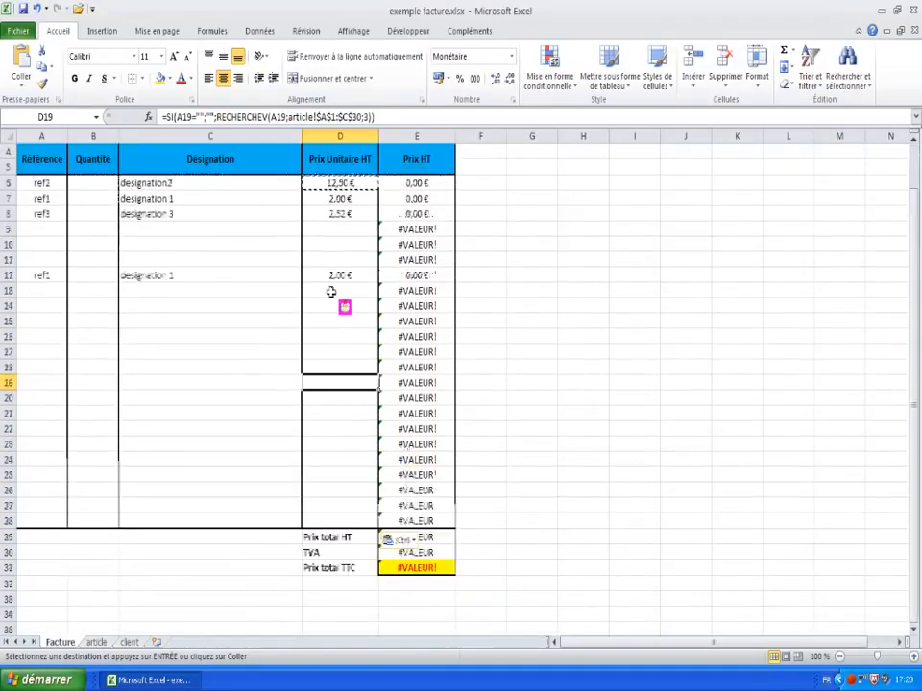
scroll(330, 292, "up", 1)
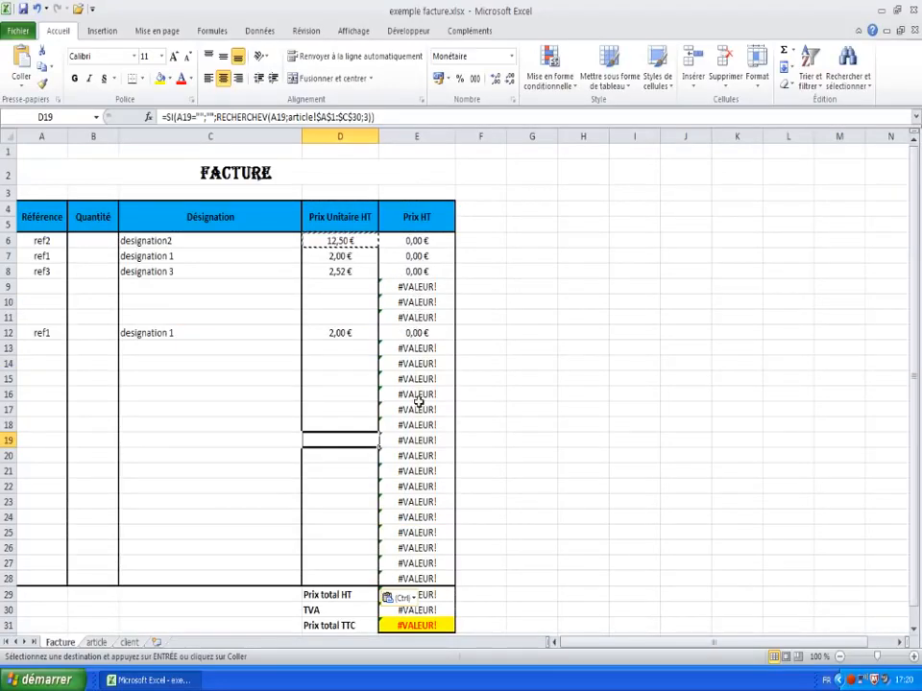
left_click(106, 241)
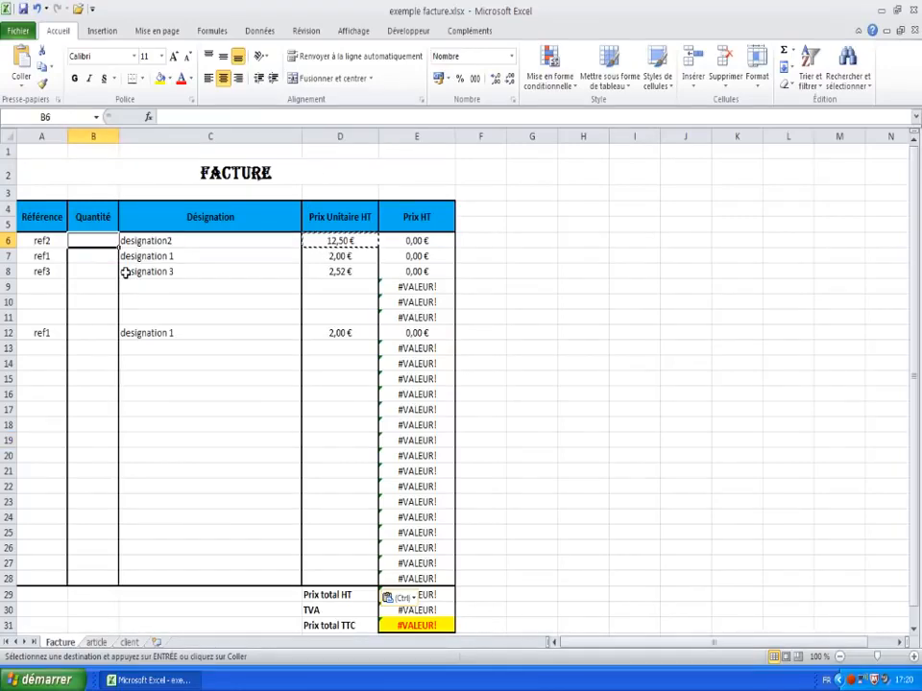
Step: Enter quantities 2, 3 and 10 in B6:B8 and 20 in B12
type("2")
key("Return")
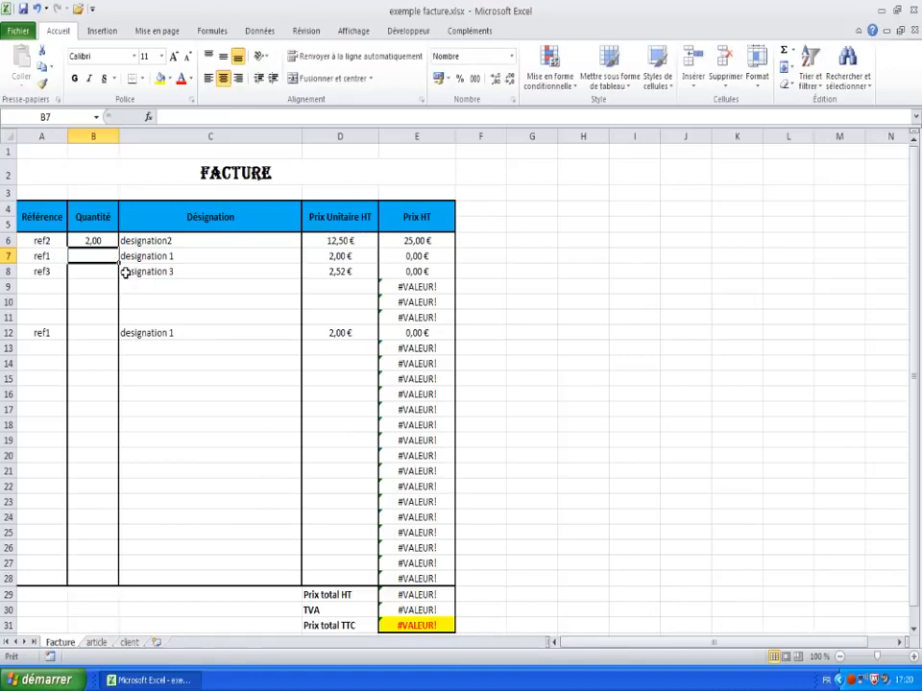
type("3")
key("Return")
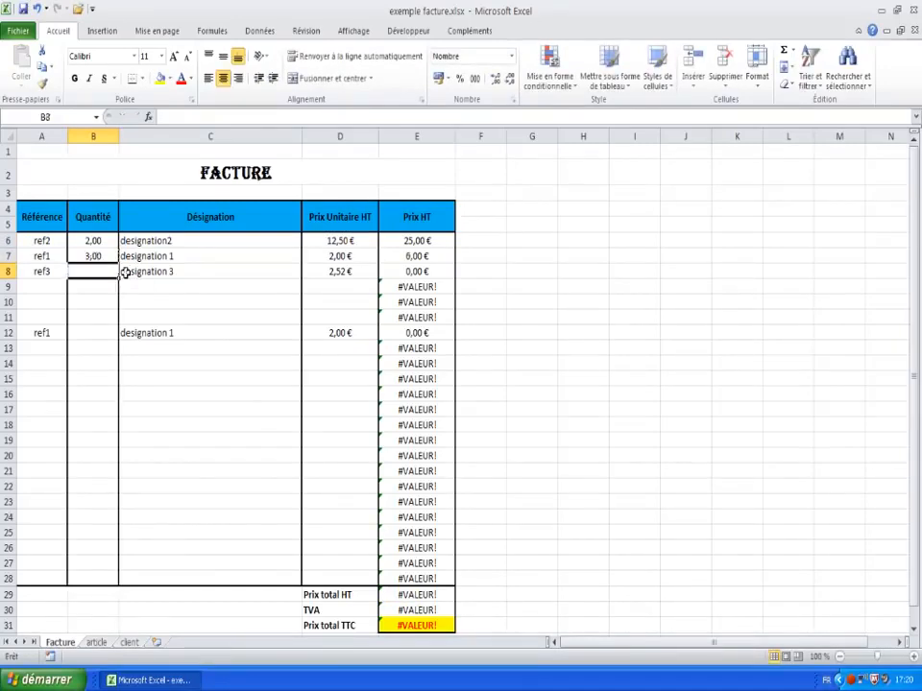
type("10")
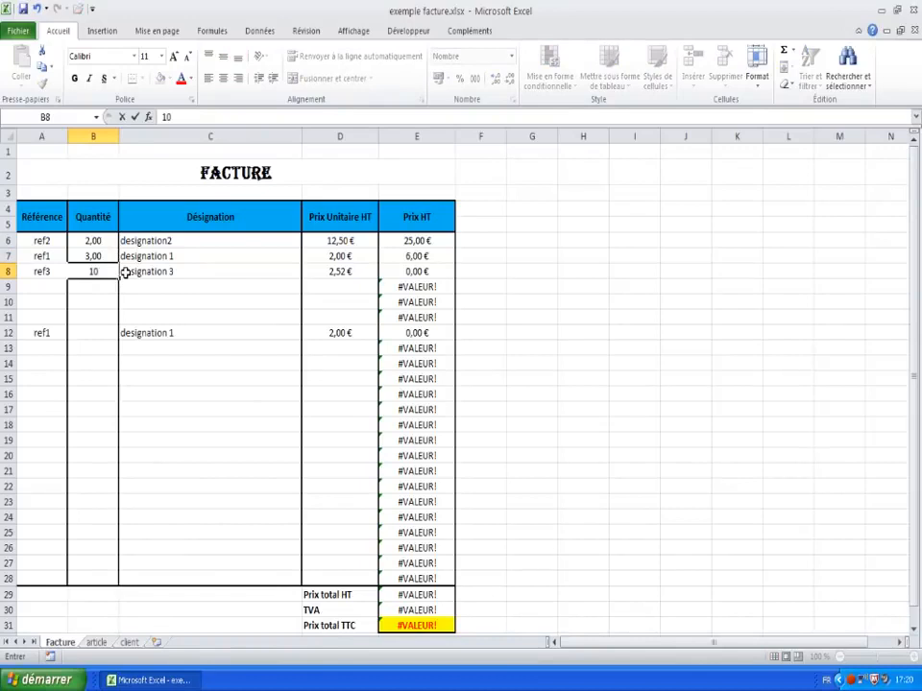
key("Return")
key("Return")
key("Return")
key("Return")
type("20")
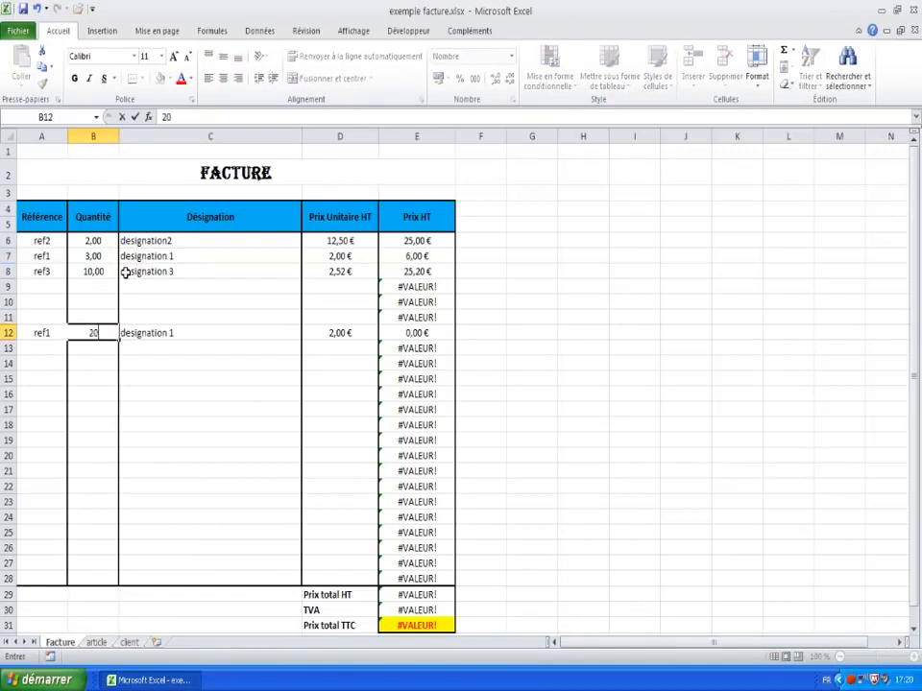
key("Return")
Step: Inspect the price formula in D9 and the Prix HT formulas down column E, ending on E6
key("Up")
key("Up")
key("Up")
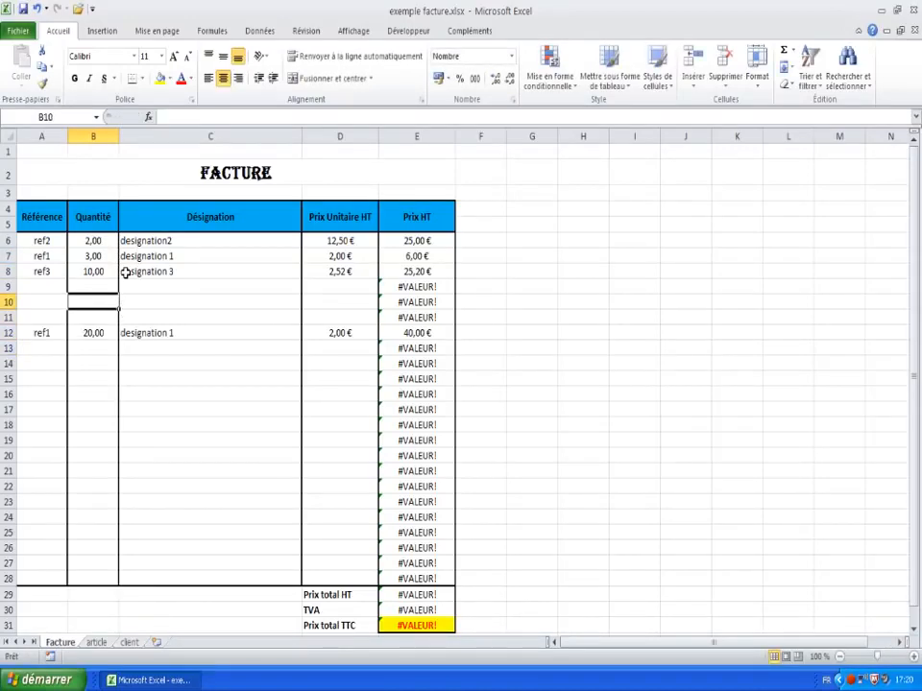
key("Up")
key("Right")
key("Right")
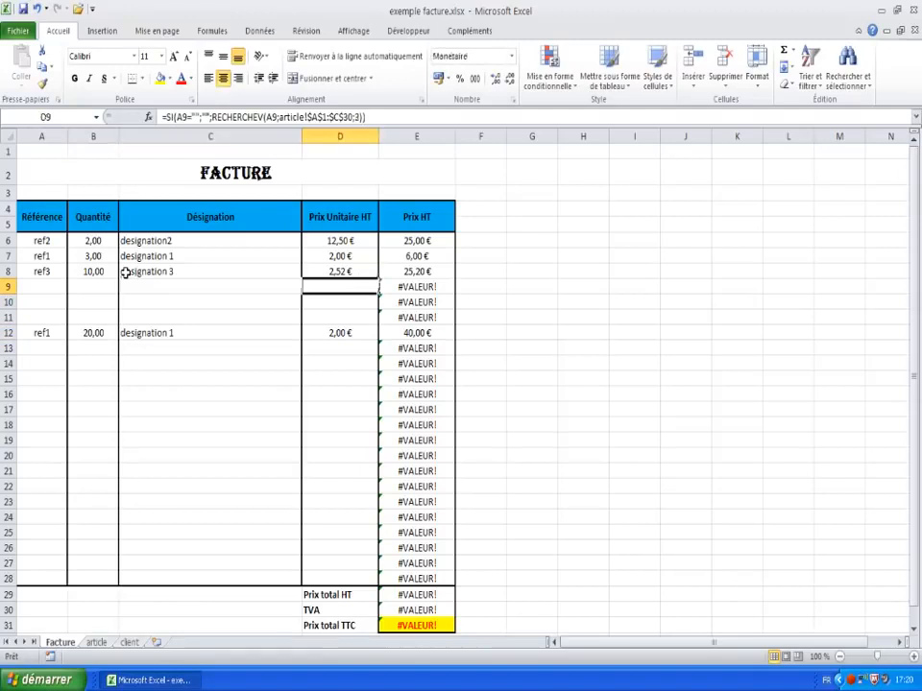
key("Right")
key("Up")
key("Up")
key("Up")
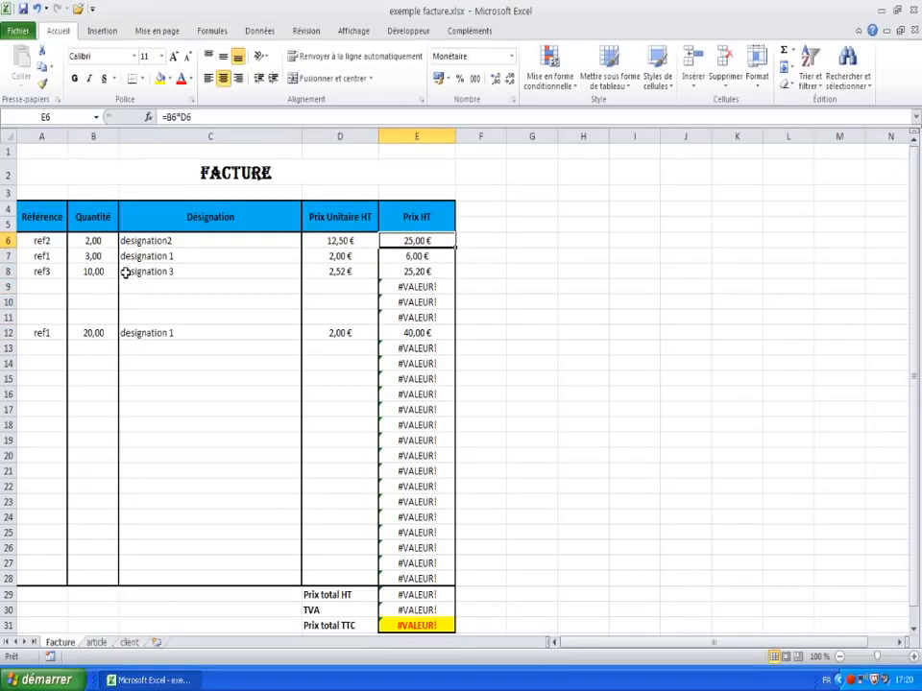
key("Down")
key("Down")
key("Down")
key("Down")
key("Up")
key("Up")
key("Up")
key("Up")
Step: Rewrite E6's Prix HT formula as =SI(A6="";"";B6*D6) so it stays blank without a reference
left_click(169, 117)
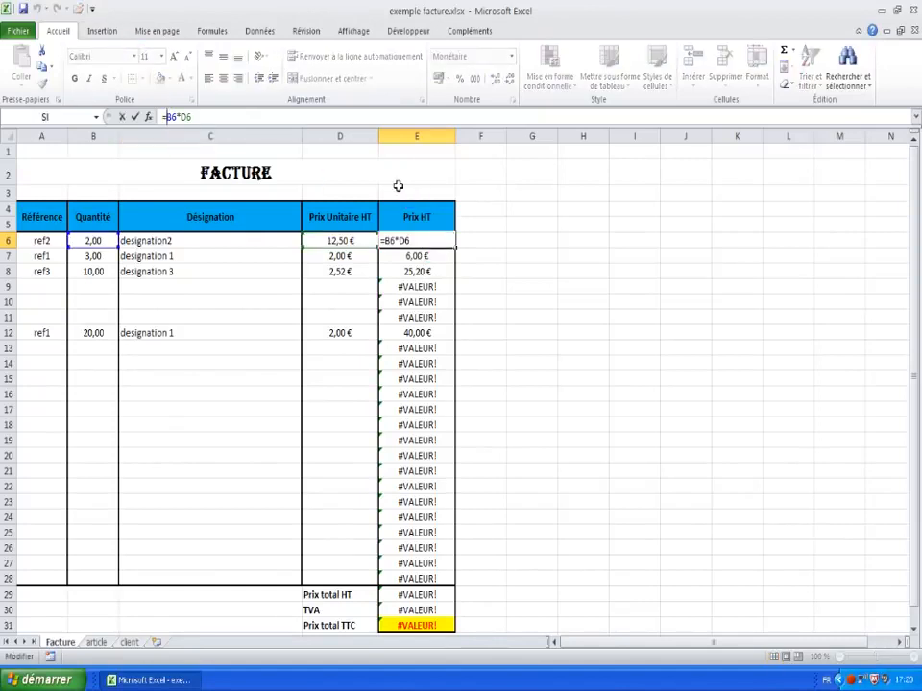
type("si(")
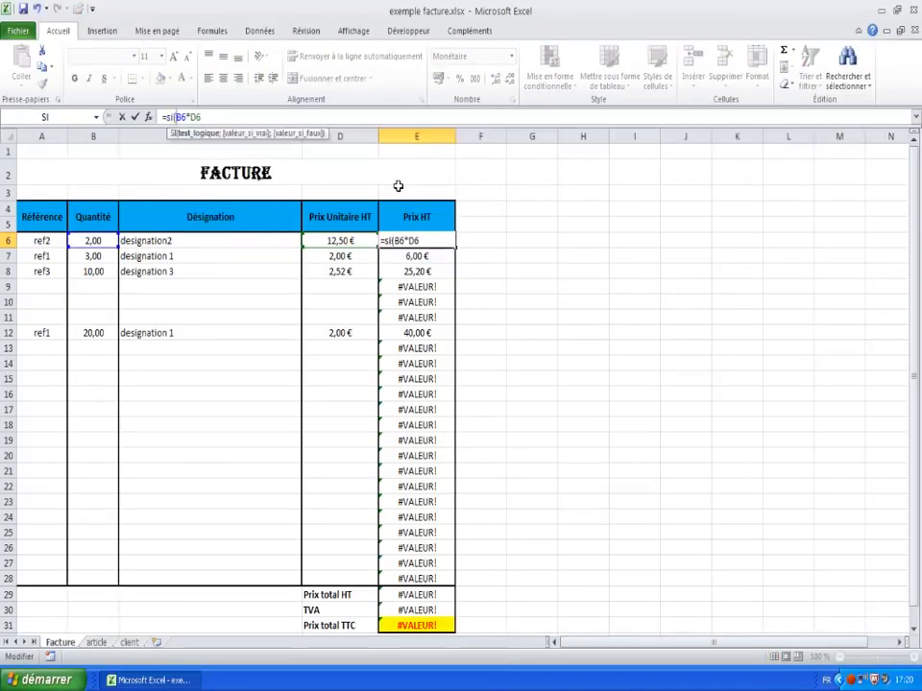
type("A")
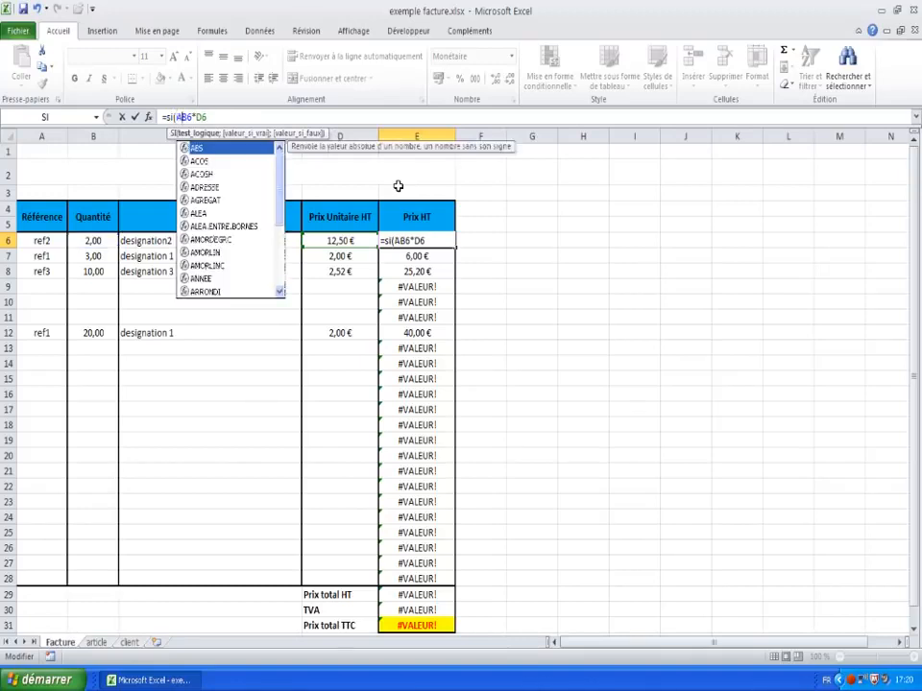
type("6=")
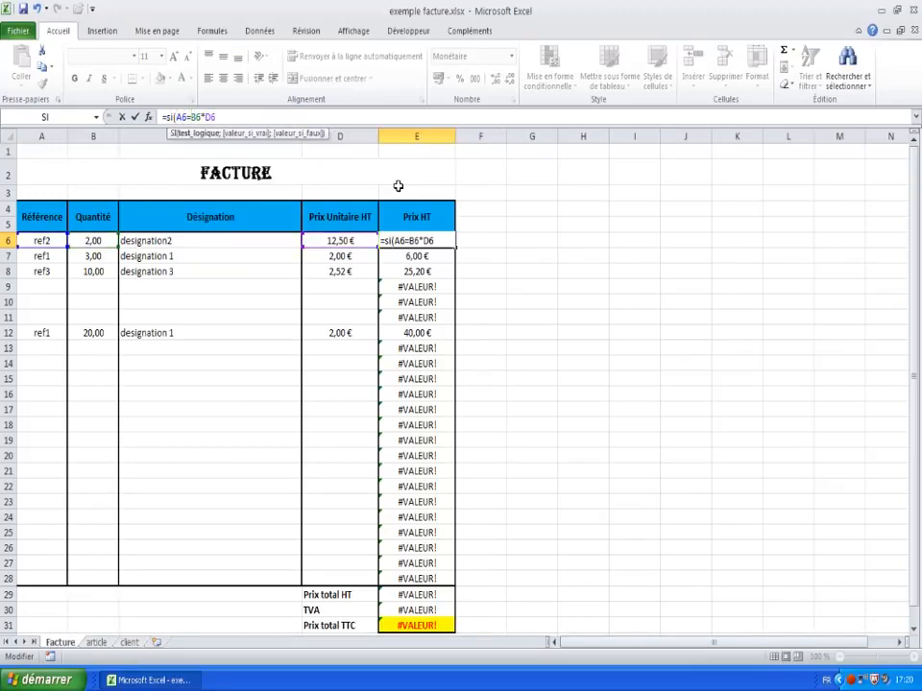
type("\"\"")
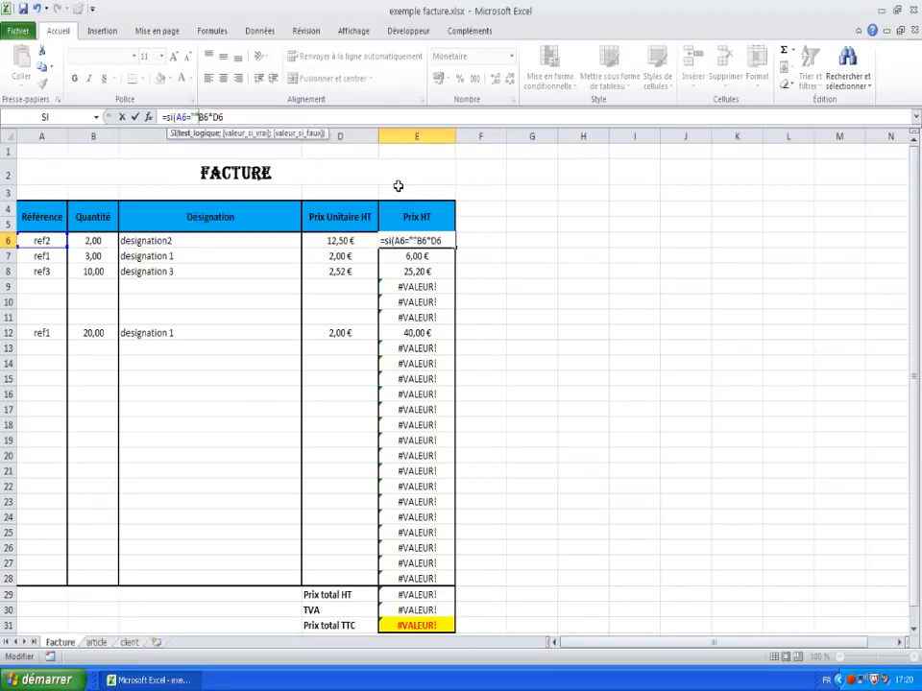
type(";")
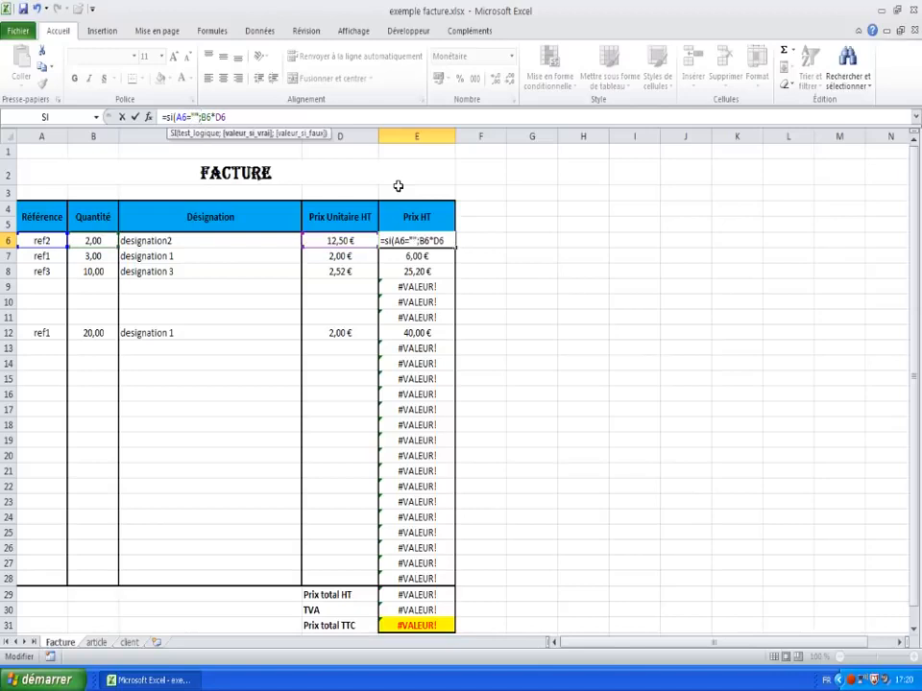
type("\"\"")
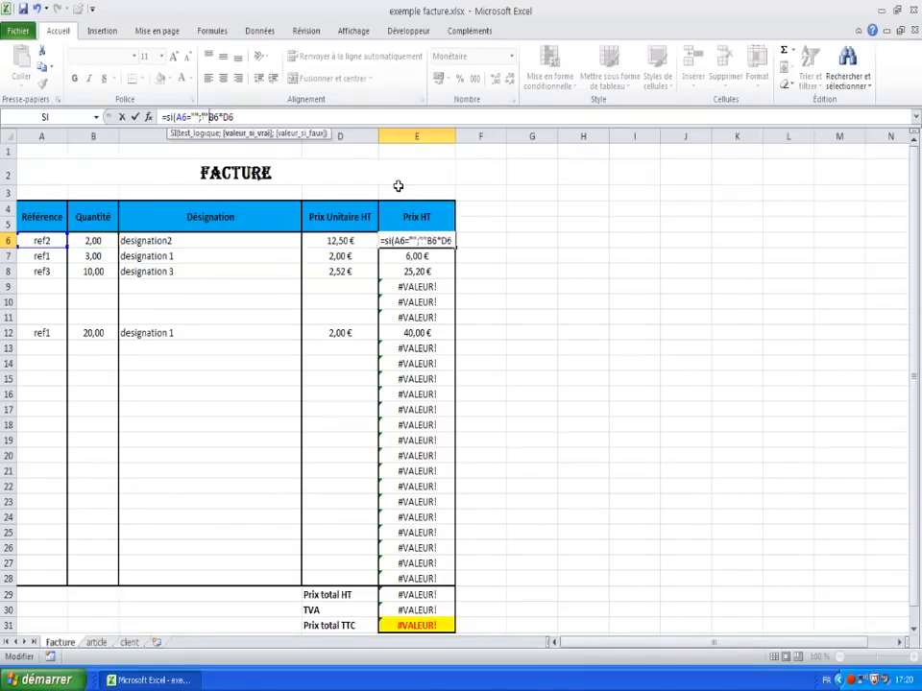
type(";")
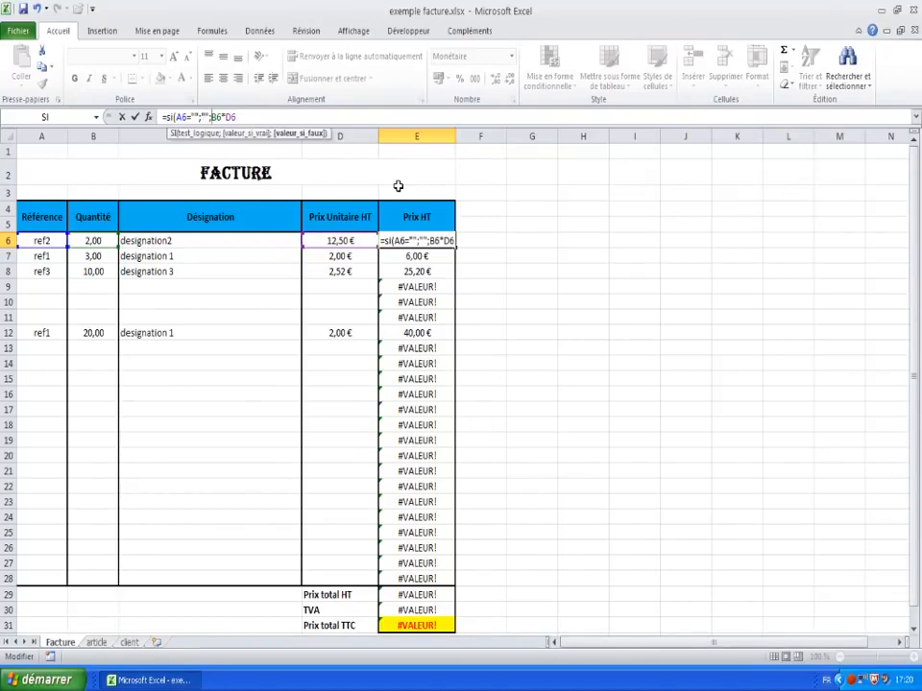
key("Right")
key("Right")
key("Right")
key("Right")
key("Right")
type(")")
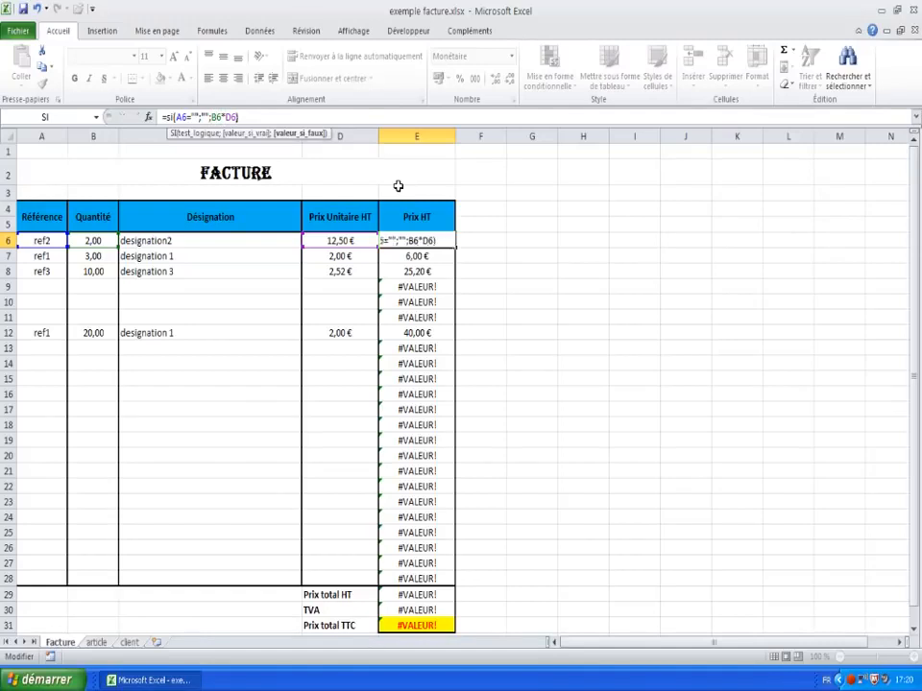
key("Return")
left_click(411, 241)
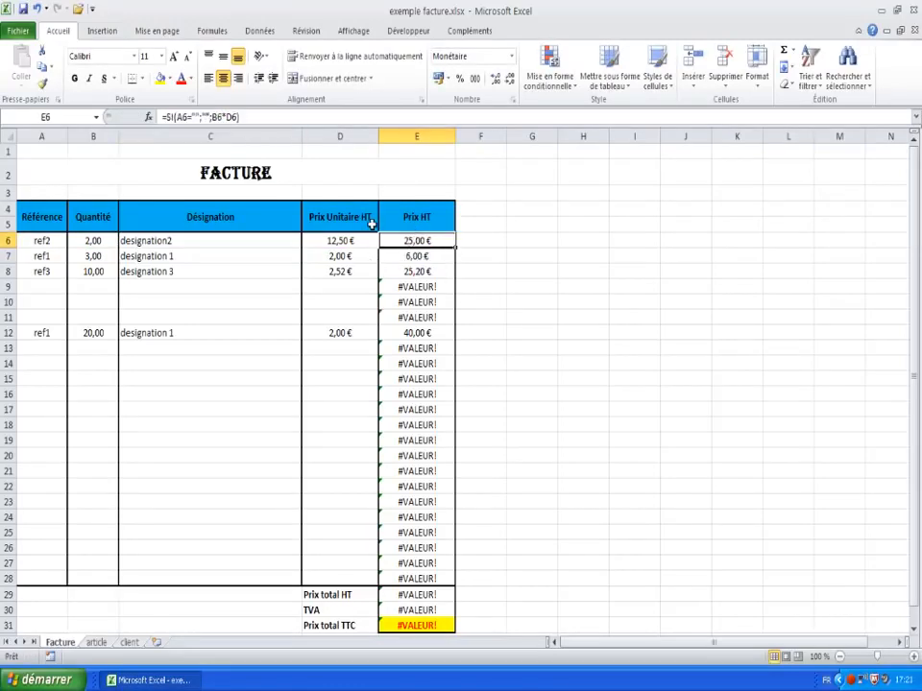
Step: Paste E6's formula into E7:E28, clearing #VALEUR! so totals read 96,20 €, 18,86 € and 115,06 €
right_click(413, 241)
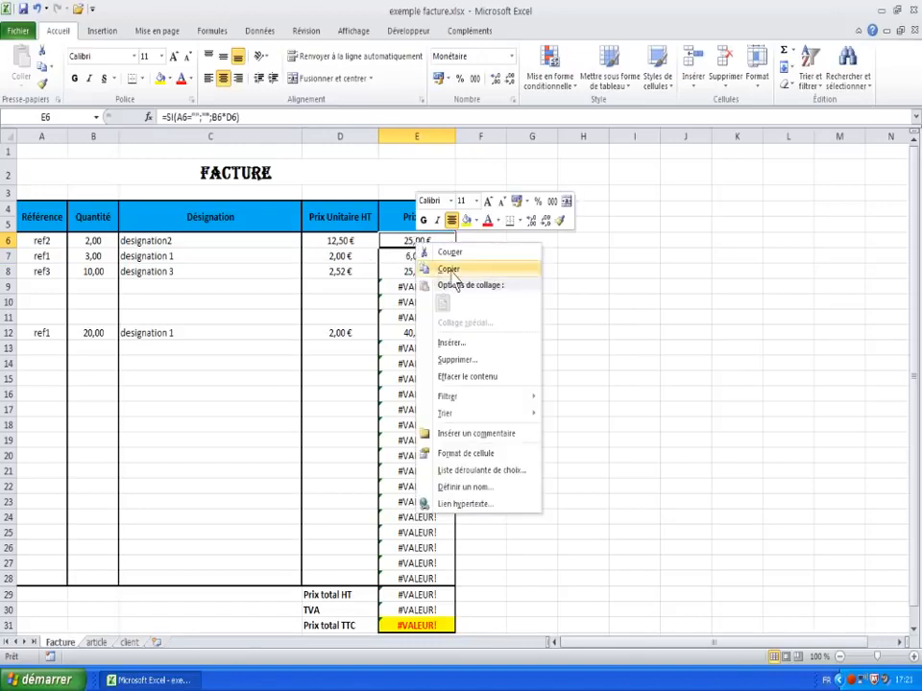
left_click(441, 265)
left_click_drag(415, 257, 418, 578)
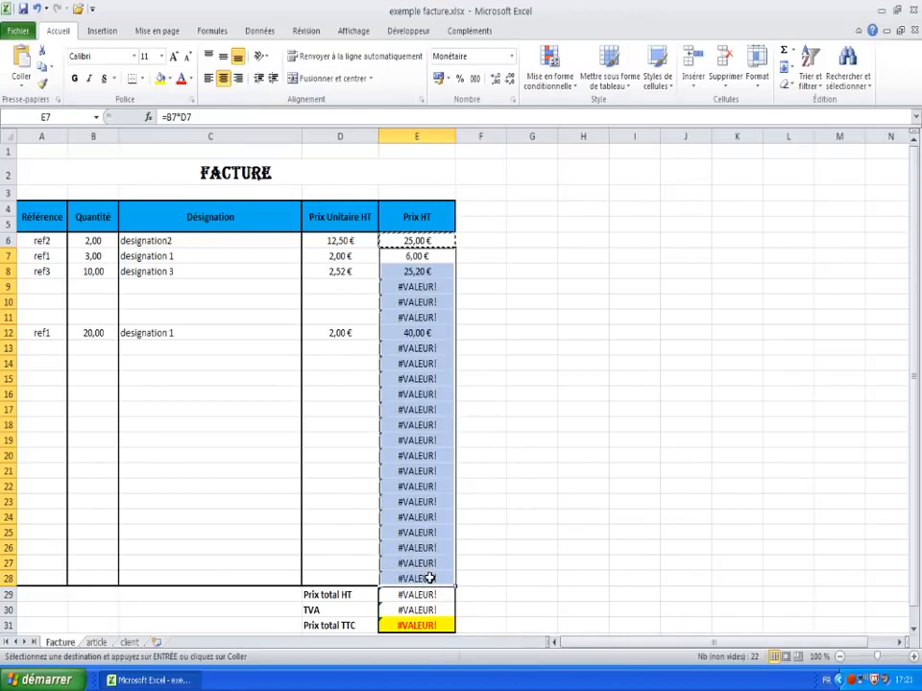
right_click(414, 285)
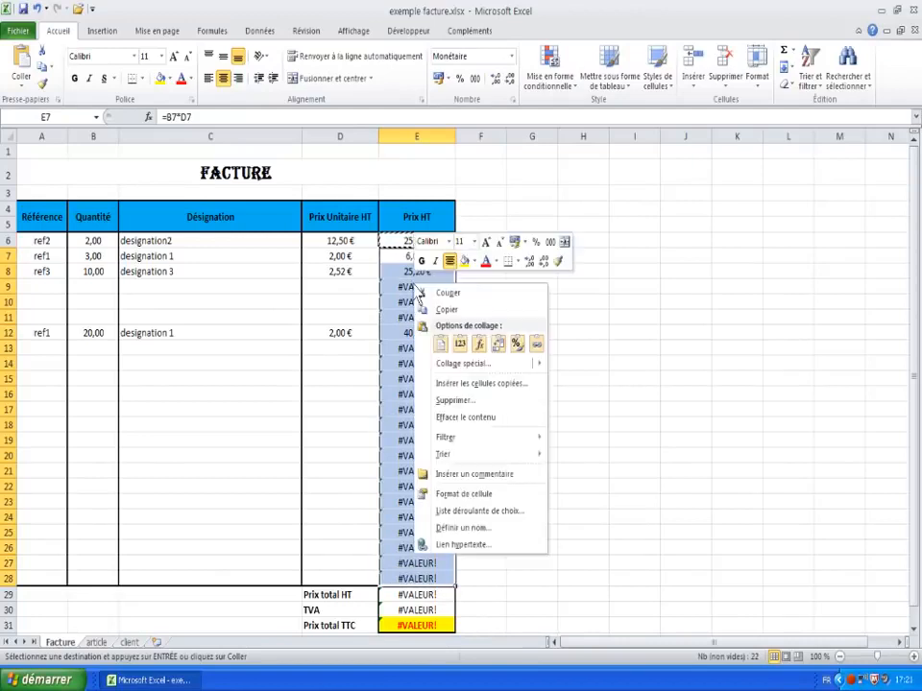
left_click(481, 344)
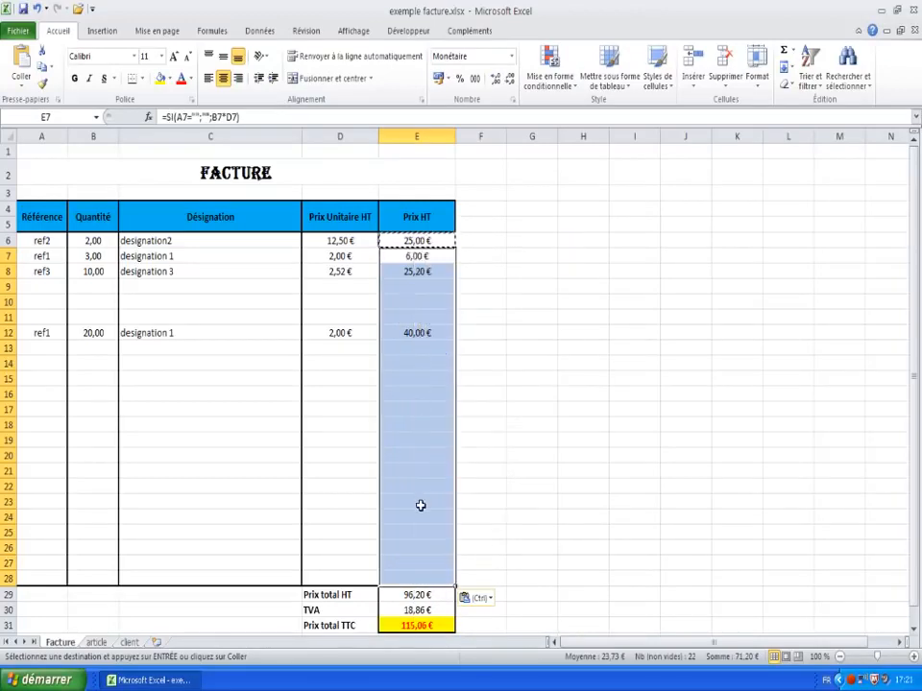
left_click(421, 580)
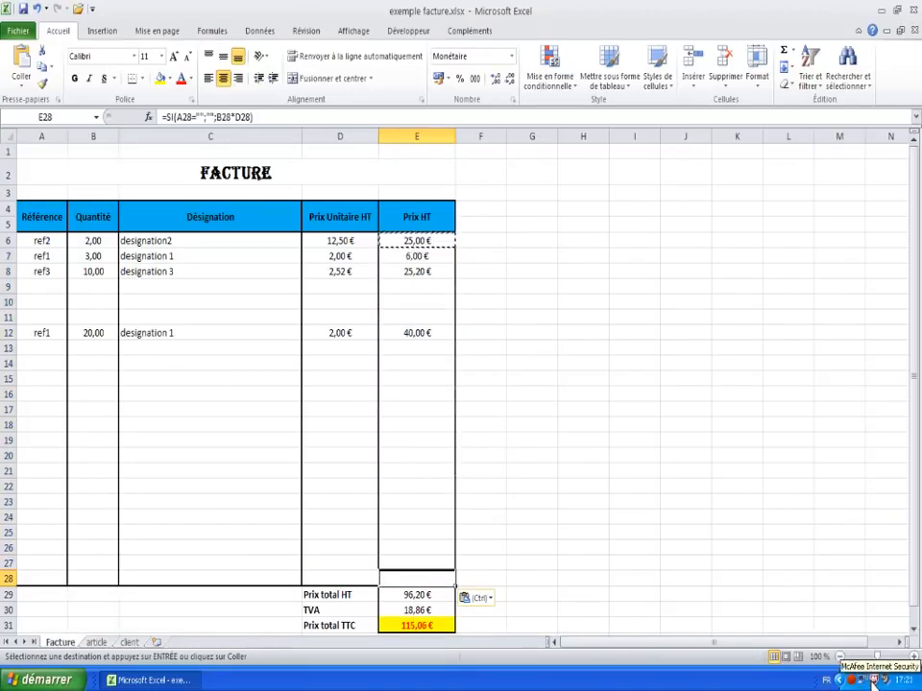
key("Escape")
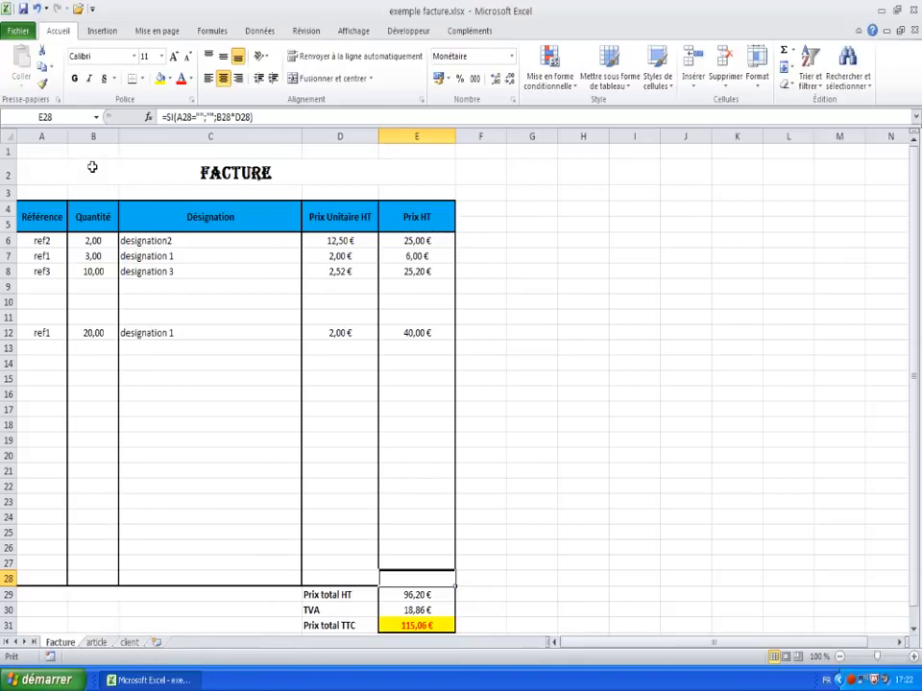
Step: Insert five blank rows at the top of the Facture sheet, three at row 1 and two at row 3
right_click(7, 149)
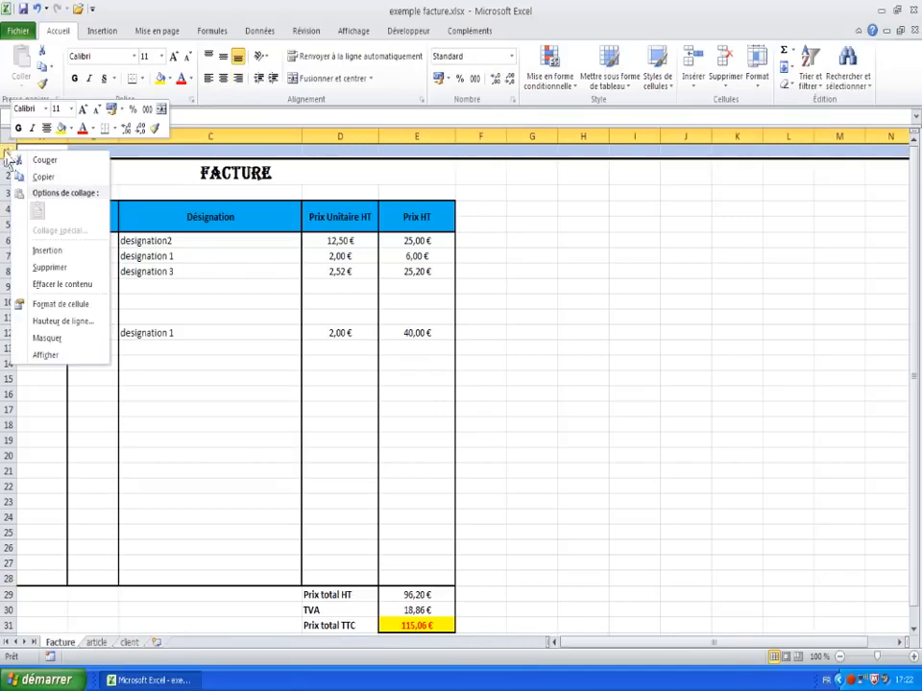
left_click(39, 249)
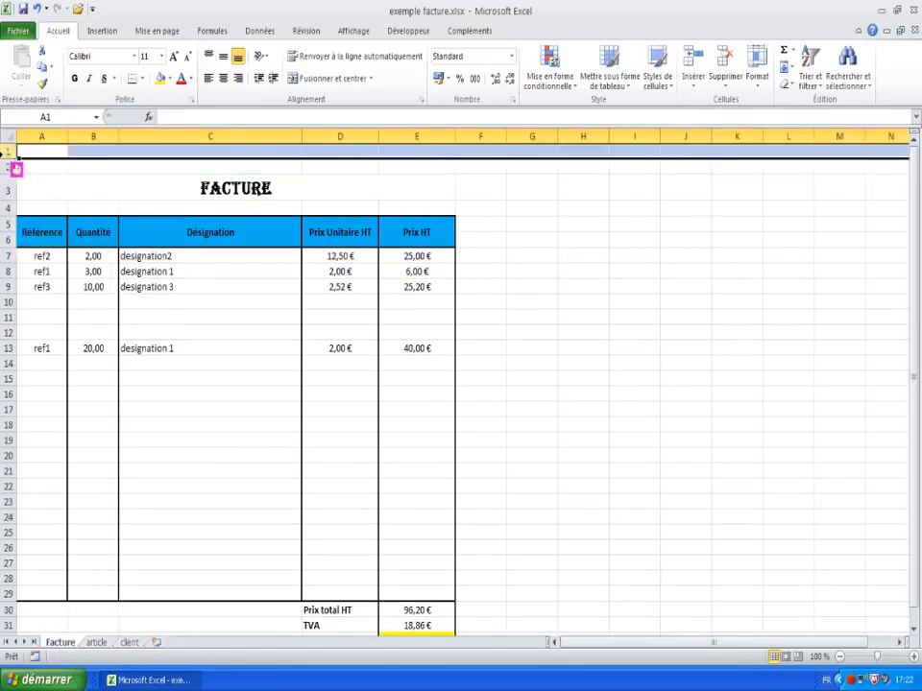
right_click(7, 152)
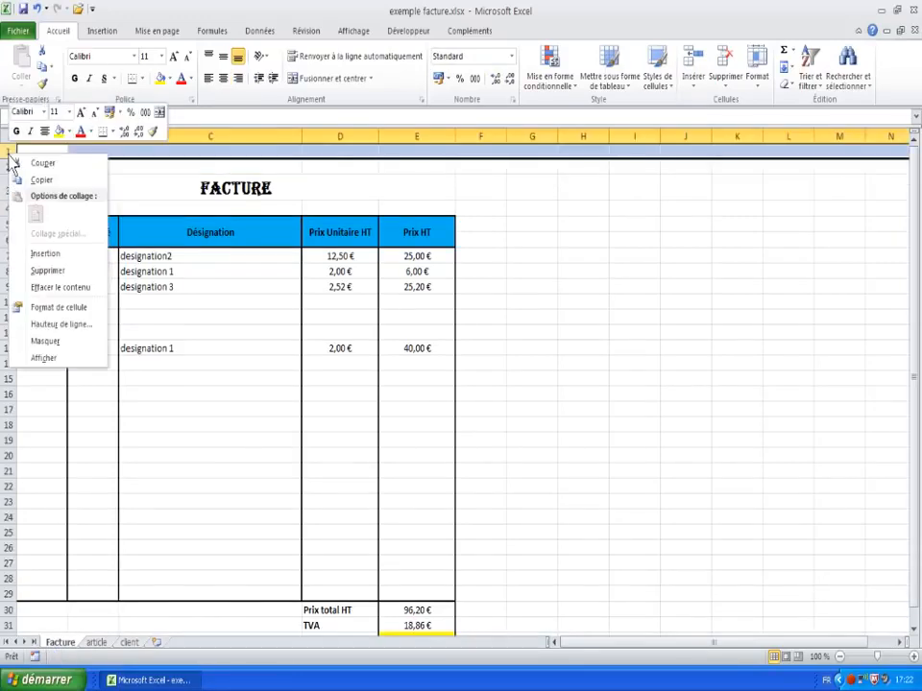
left_click(42, 253)
right_click(9, 157)
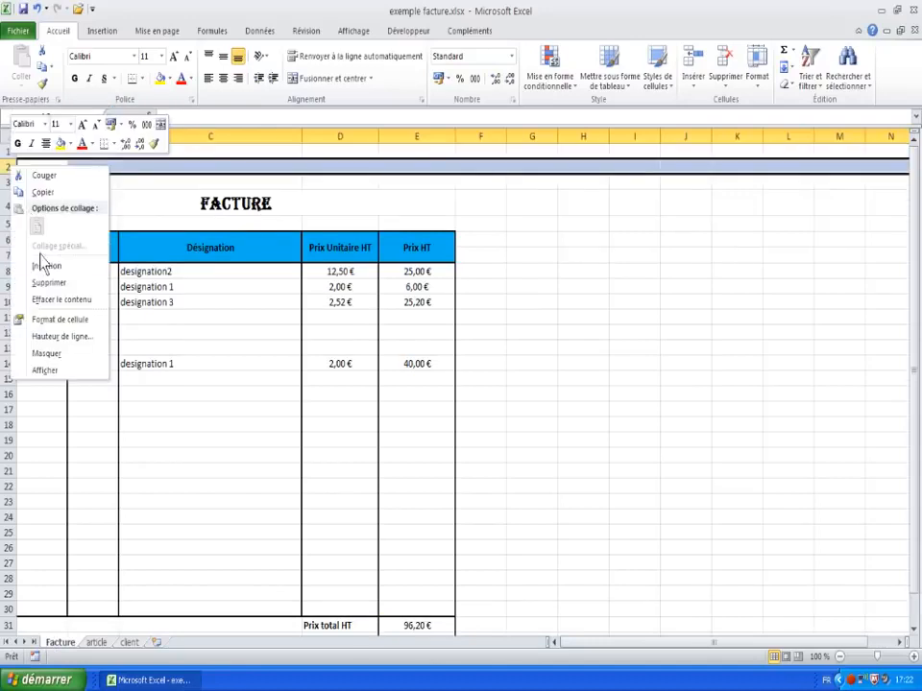
left_click(39, 261)
right_click(10, 183)
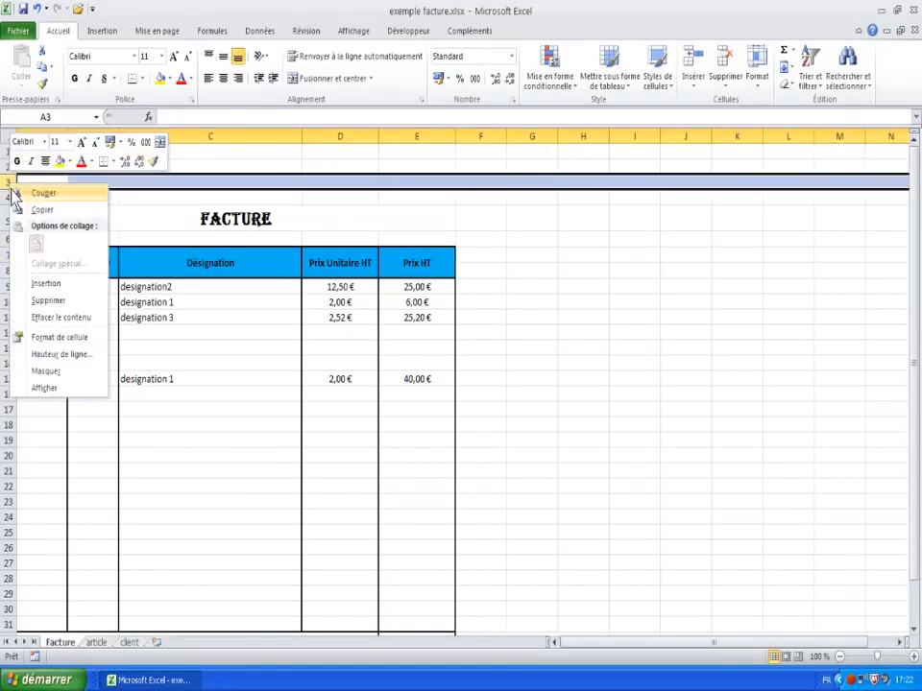
left_click(45, 284)
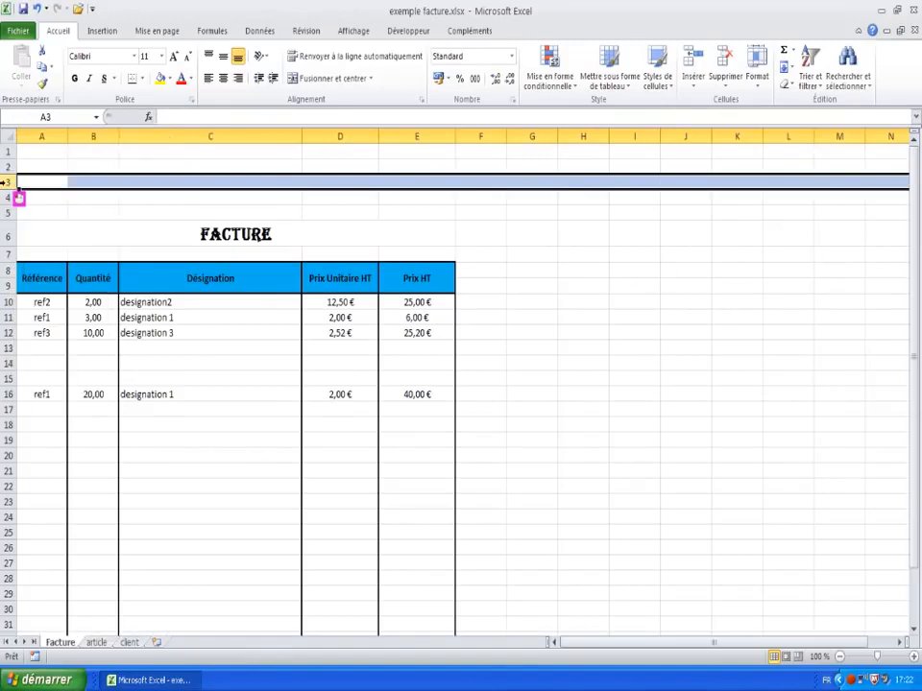
right_click(9, 182)
left_click(48, 285)
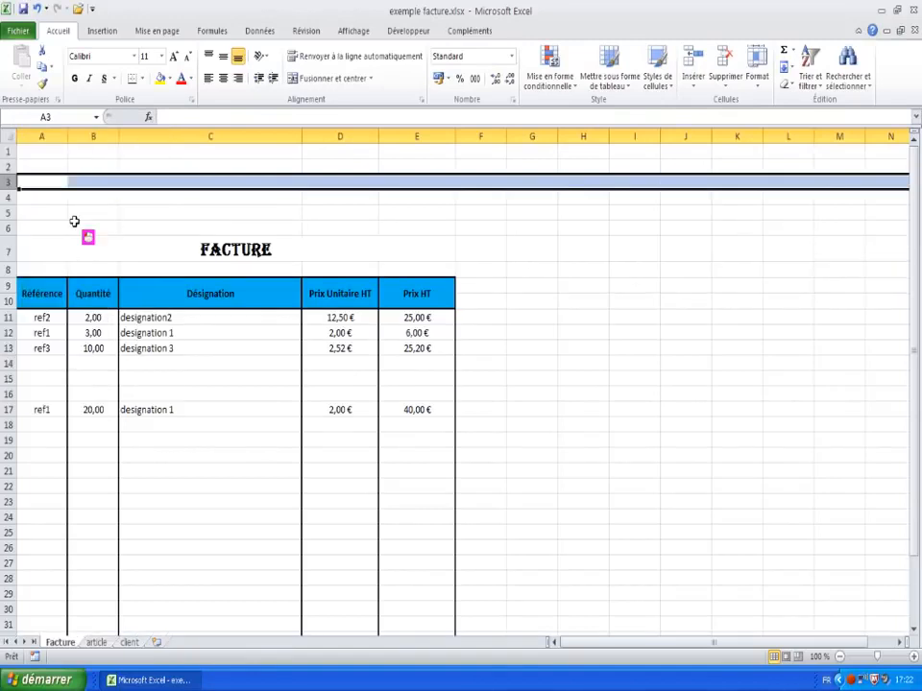
left_click(57, 227)
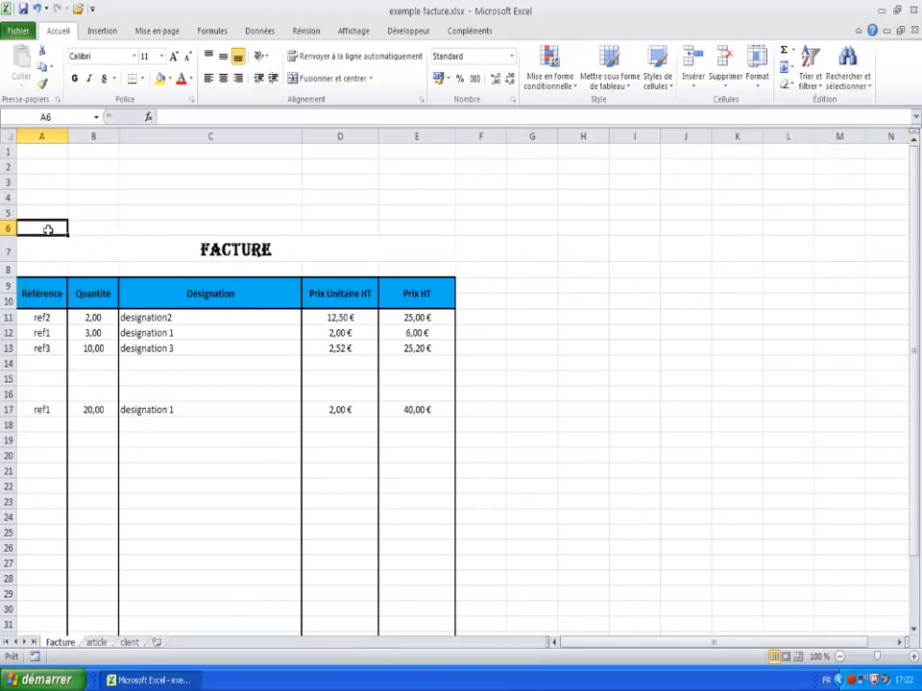
left_click(39, 168)
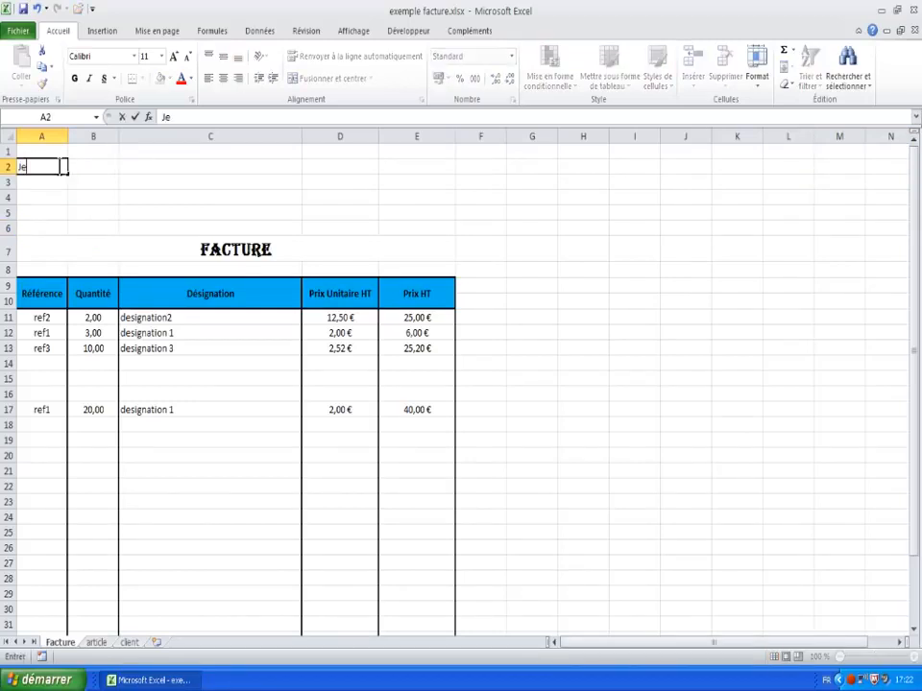
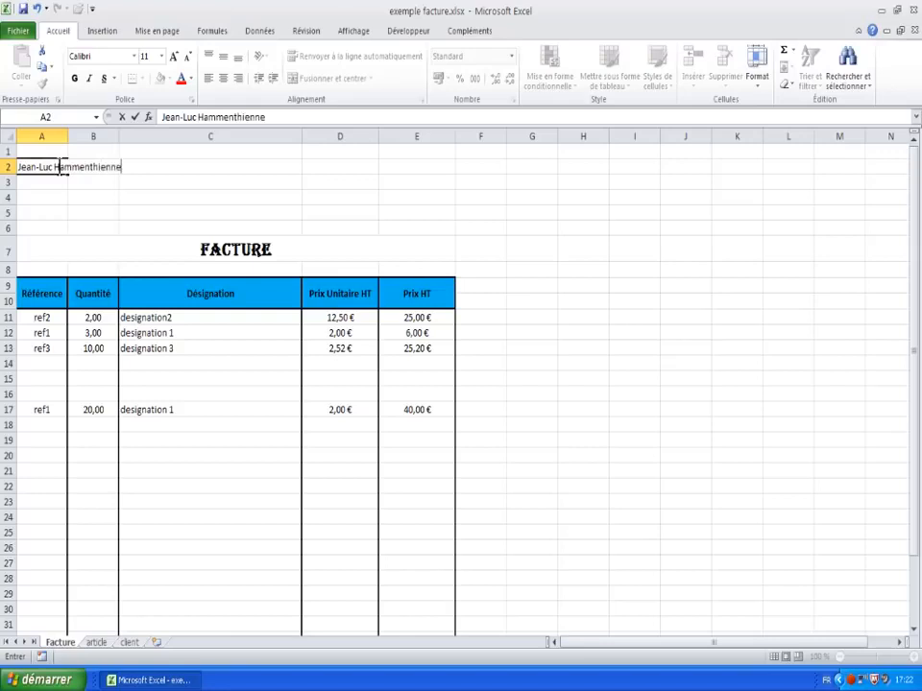
key("Return")
type("21")
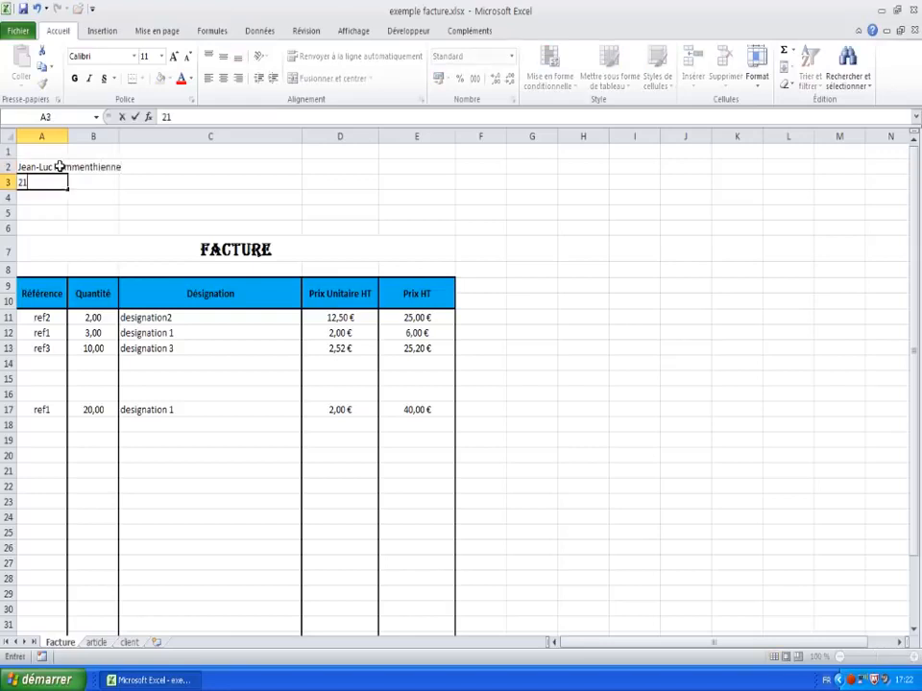
type(", fsdfsdfsdfsdfds")
key("Return")
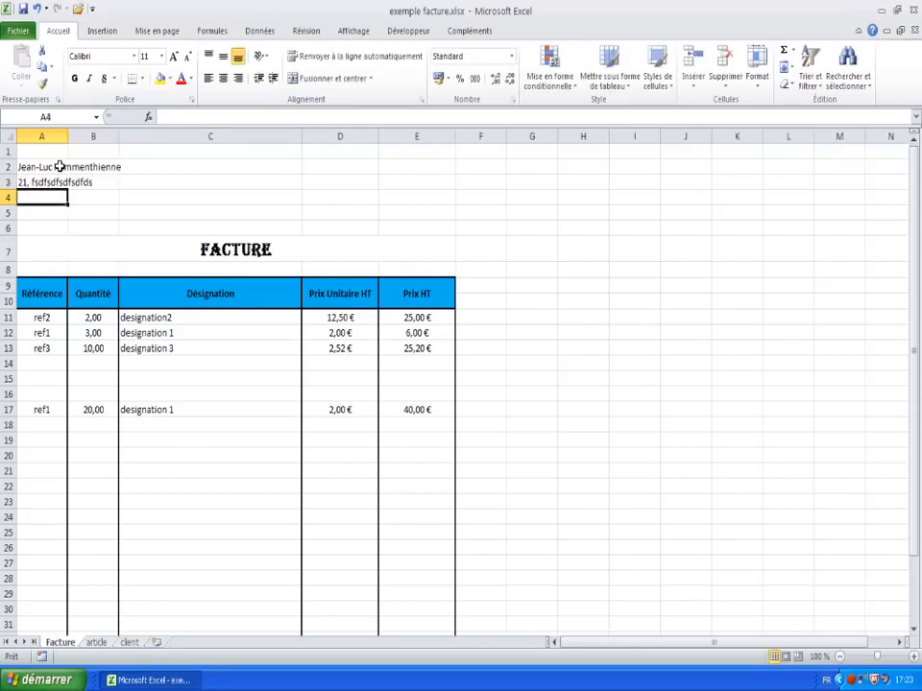
type("55555 dfsd")
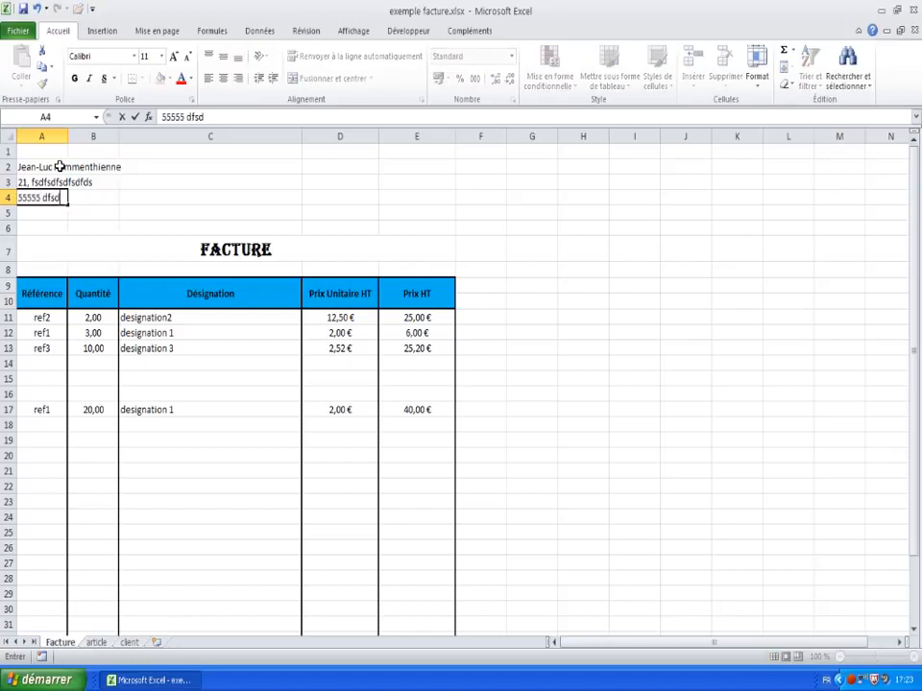
type("fsgffg")
key("Return")
type("te")
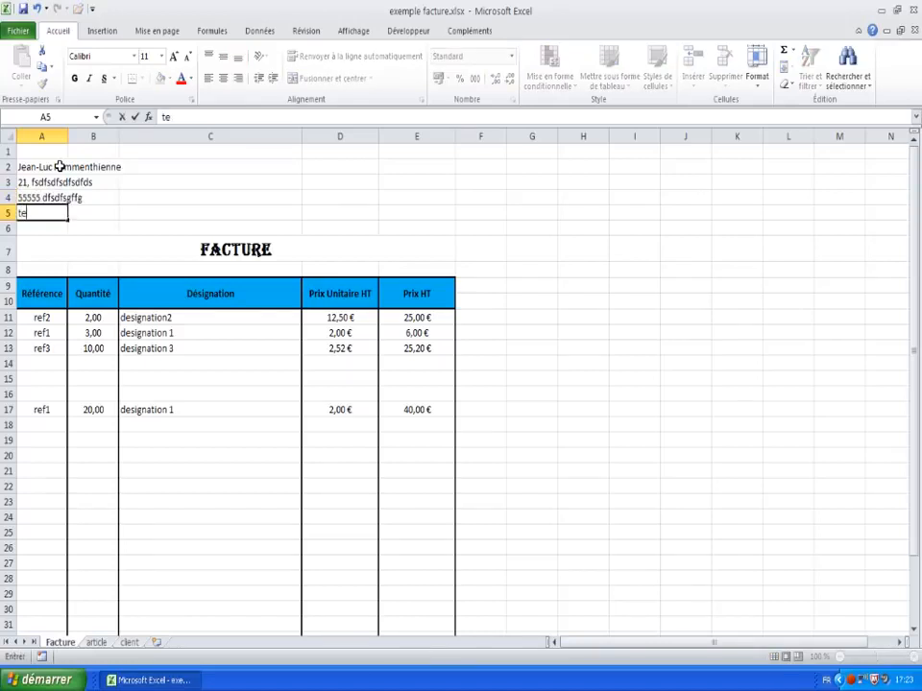
type("l   fax")
key("Return")
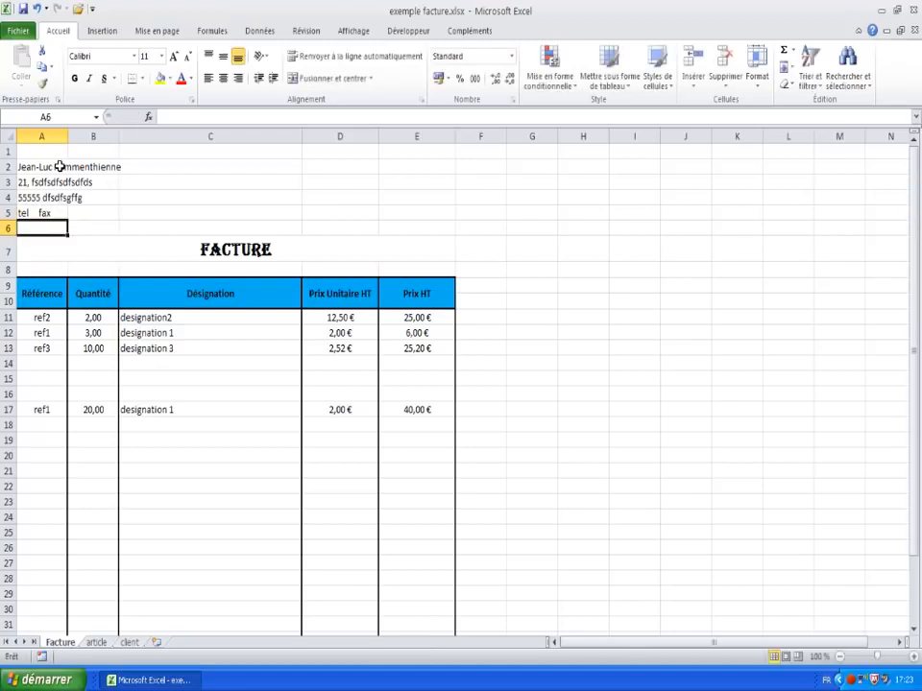
type("em")
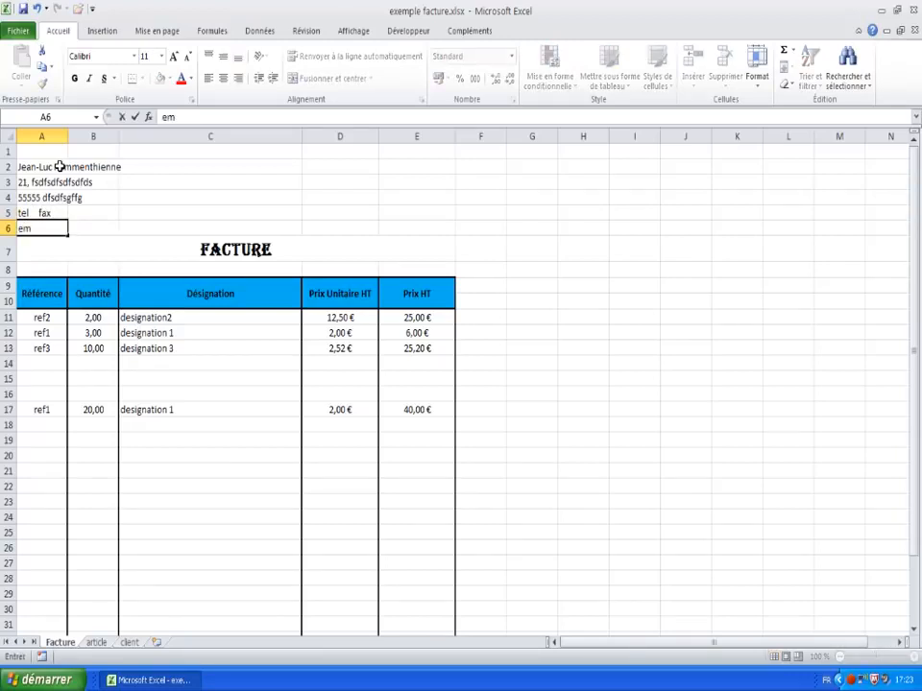
type("ail")
key("Tab")
key("Tab")
key("Tab")
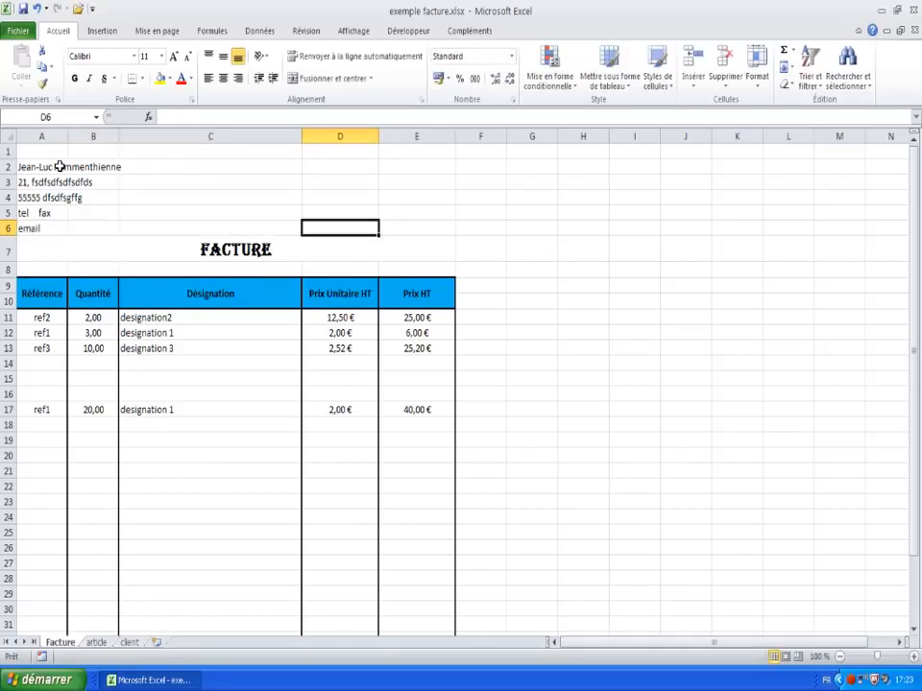
key("Up")
key("Up")
key("Up")
key("Down")
key("Down")
key("Down")
key("Up")
key("Up")
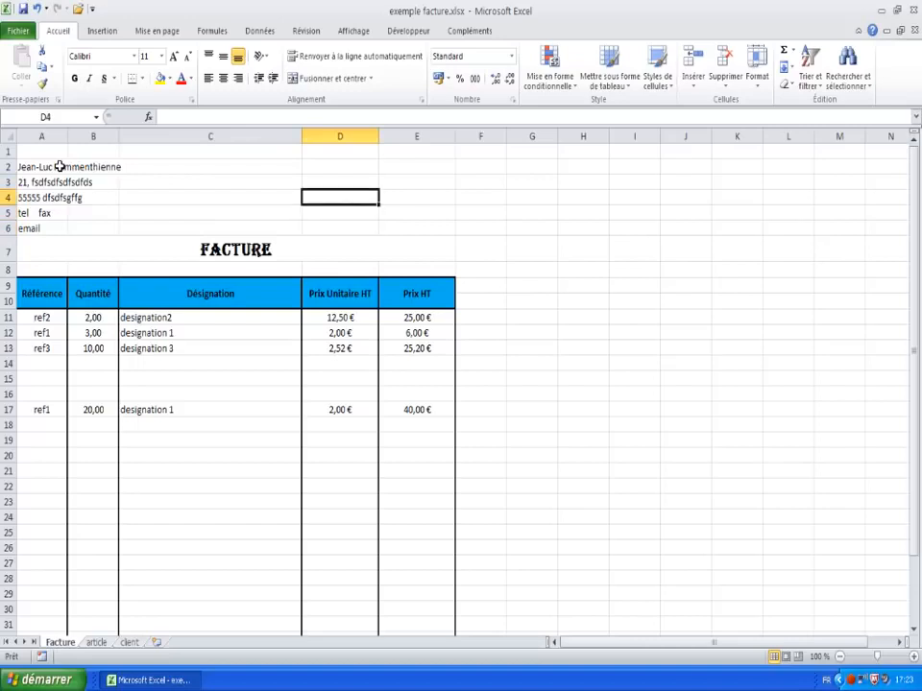
key("Up")
key("Up")
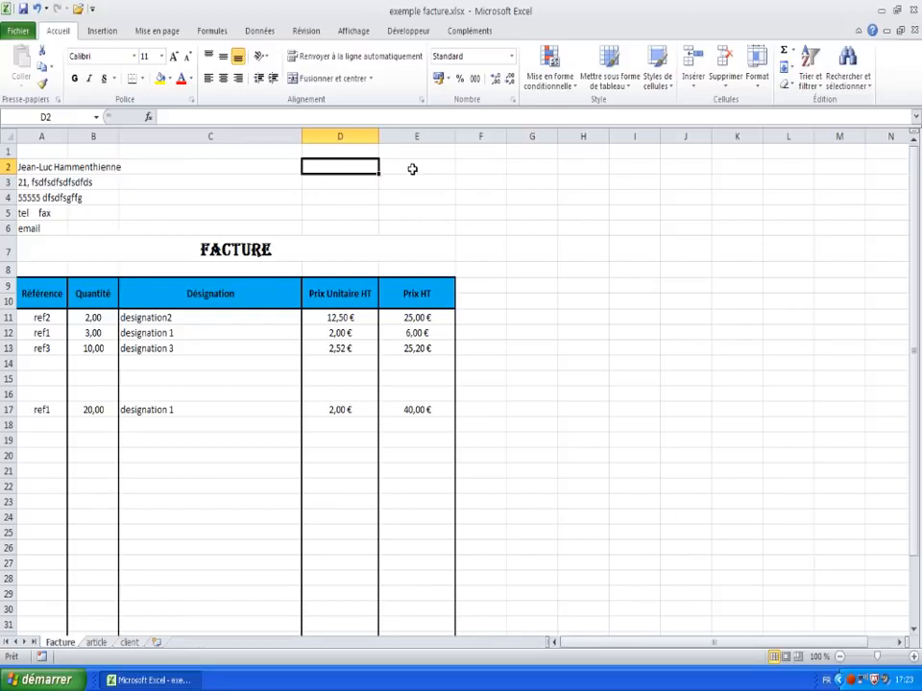
Step: Add reference rel1 with quantity 12 in row 15 and check the updated totals in E34:E35
left_click(43, 375)
type("re")
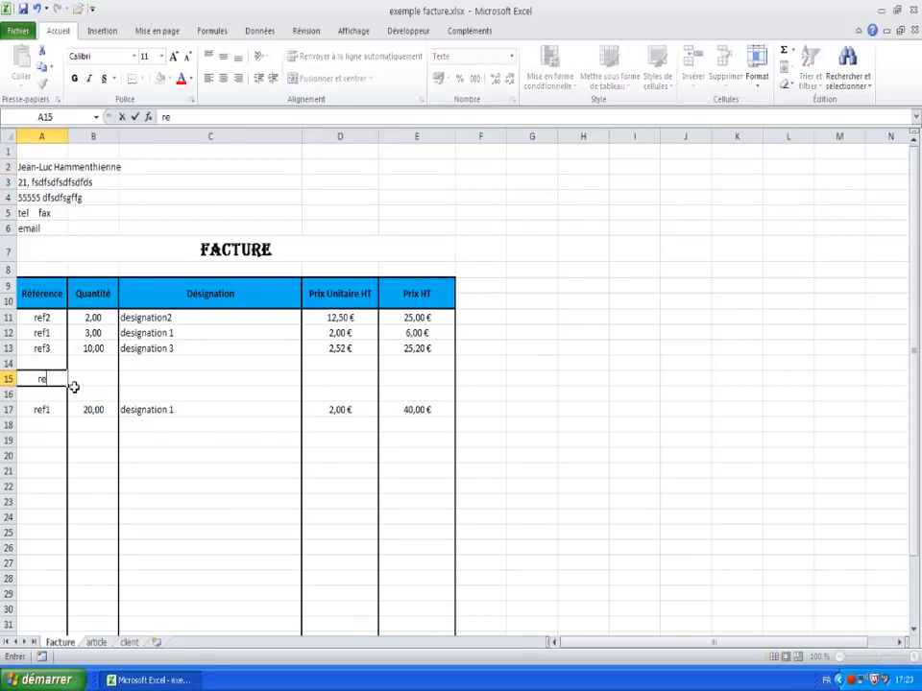
type("l1")
key("Return")
scroll(74, 387, "down", 3)
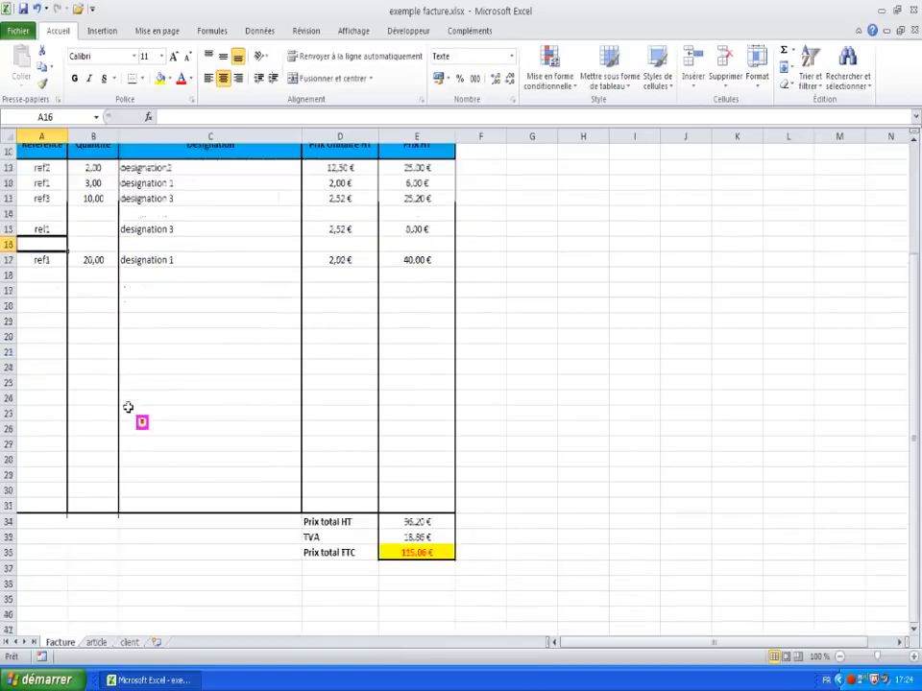
left_click(96, 225)
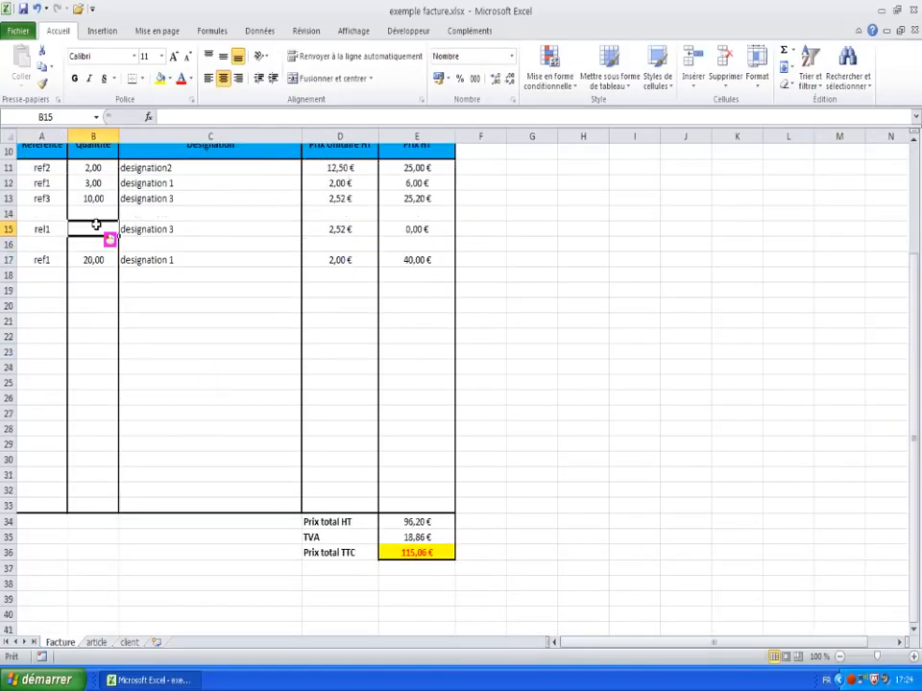
type("12")
key("Return")
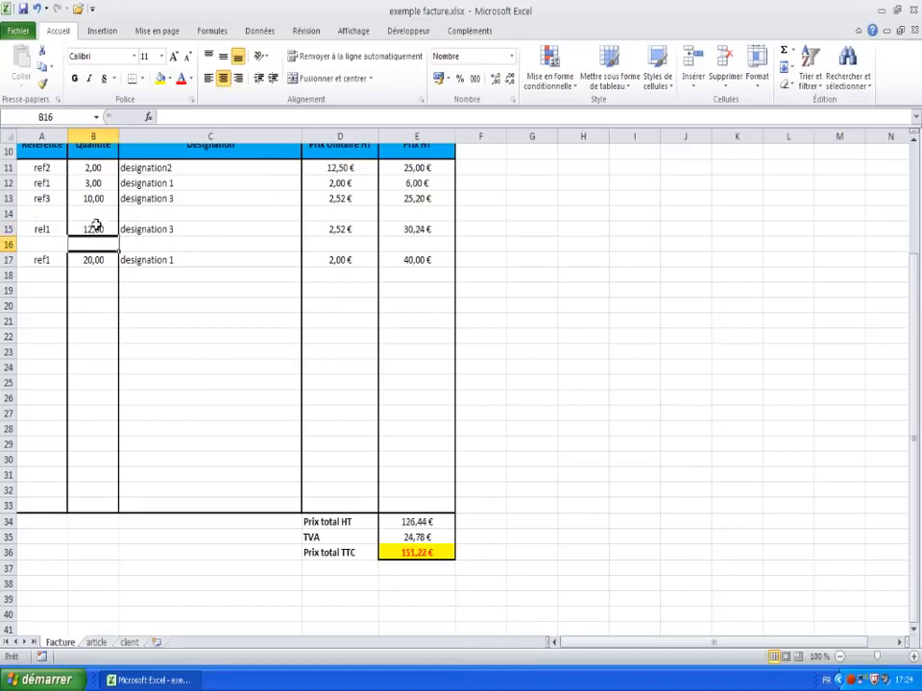
left_click_drag(417, 521, 420, 553)
scroll(400, 409, "up", 3)
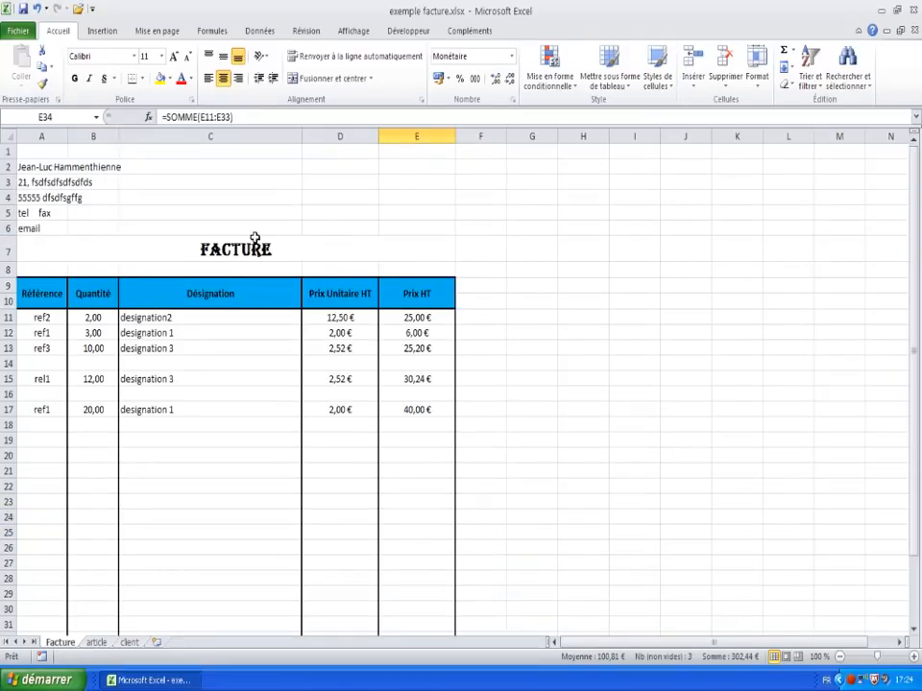
left_click(144, 226)
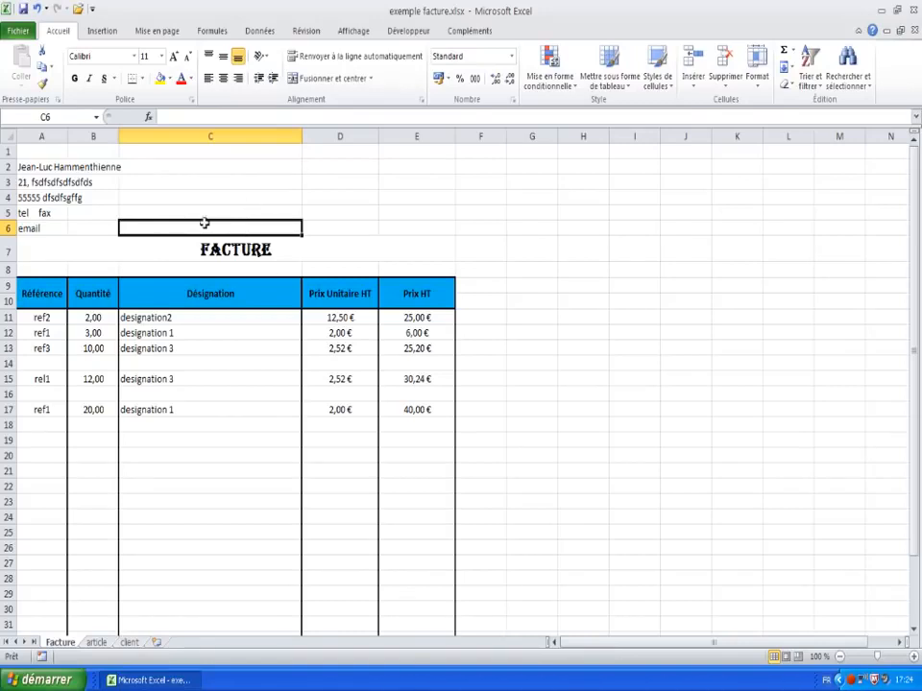
Step: Insert =AUJOURDHUI() into C6 from the Autres fonctions catalogue to show today's date
left_click(794, 50)
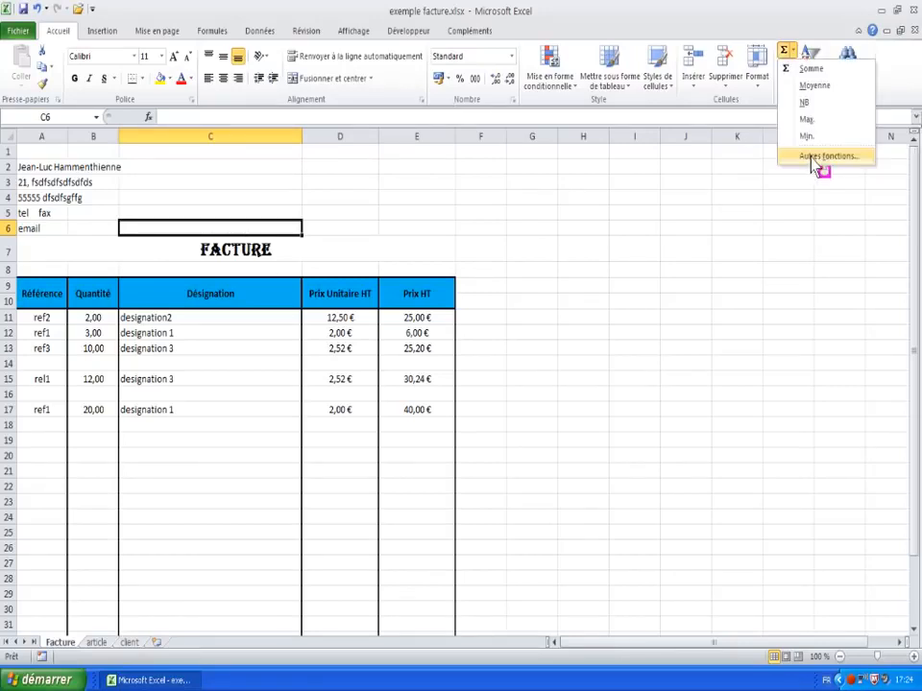
left_click(815, 160)
left_click(678, 232)
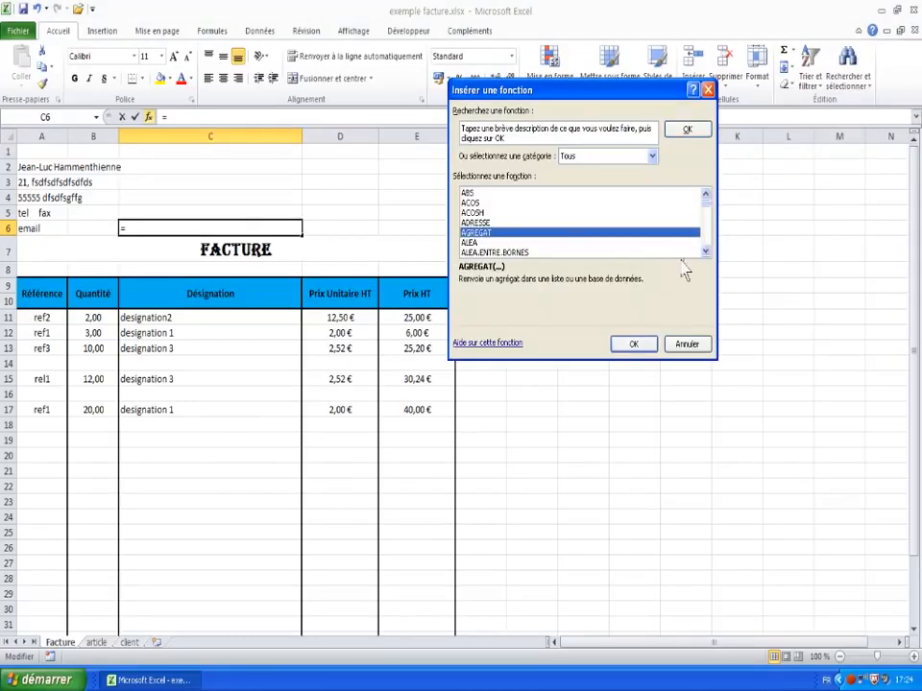
left_click(707, 252)
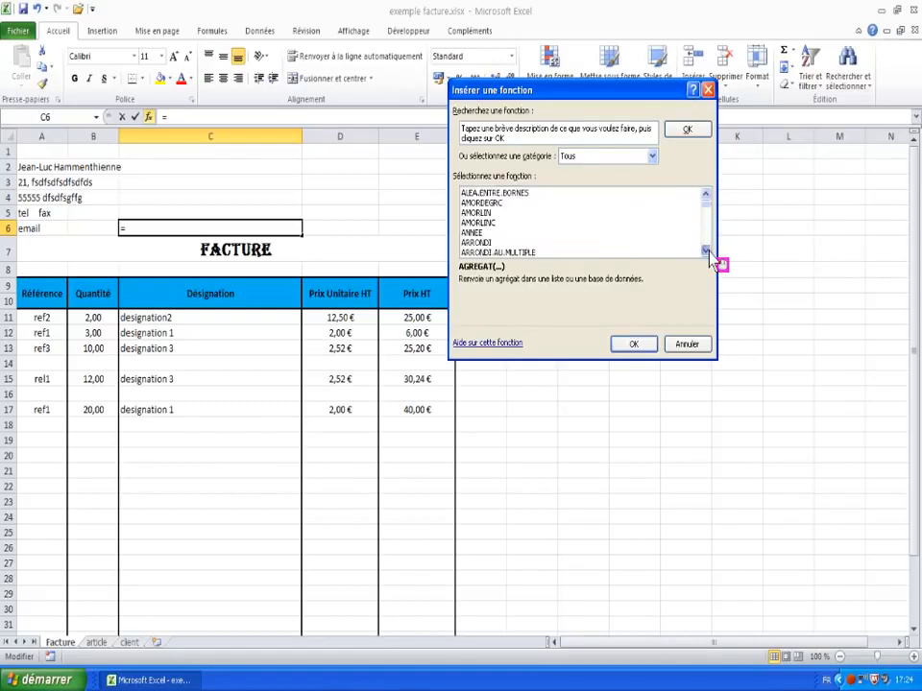
left_click(707, 252)
left_click(706, 251)
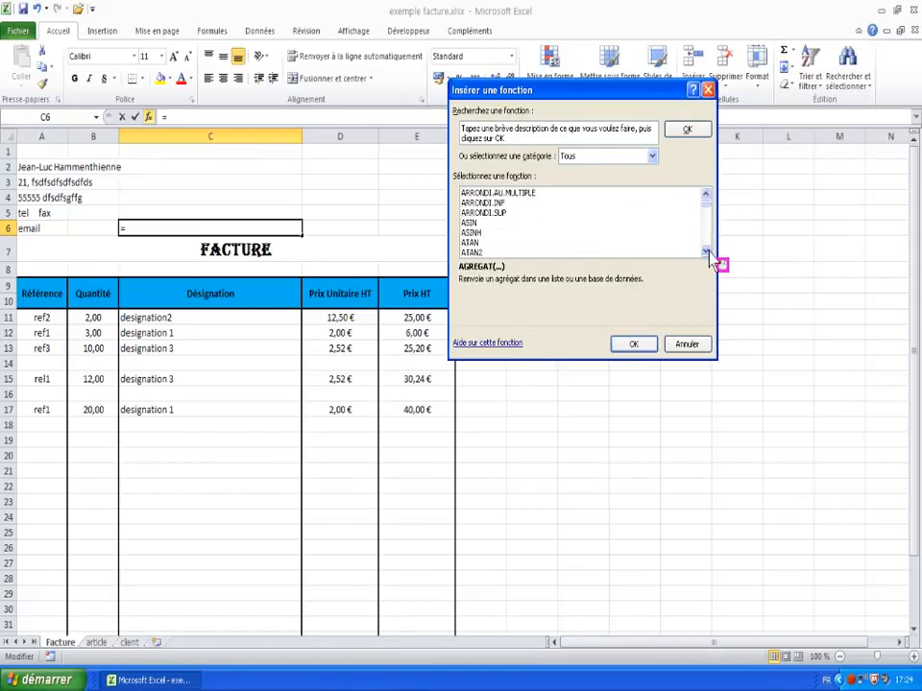
left_click(707, 251)
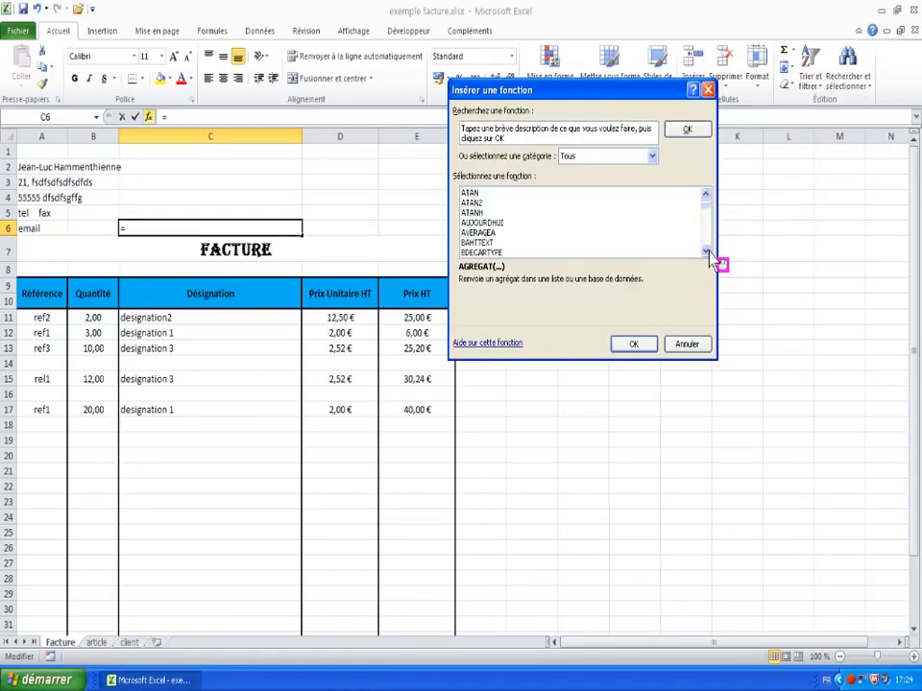
left_click(482, 222)
left_click(632, 347)
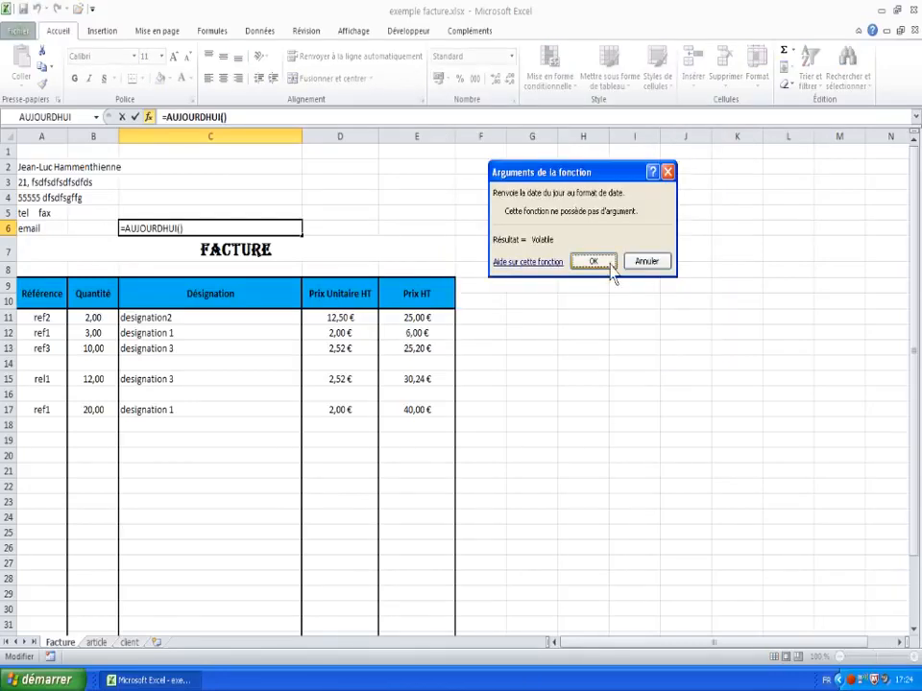
left_click(605, 264)
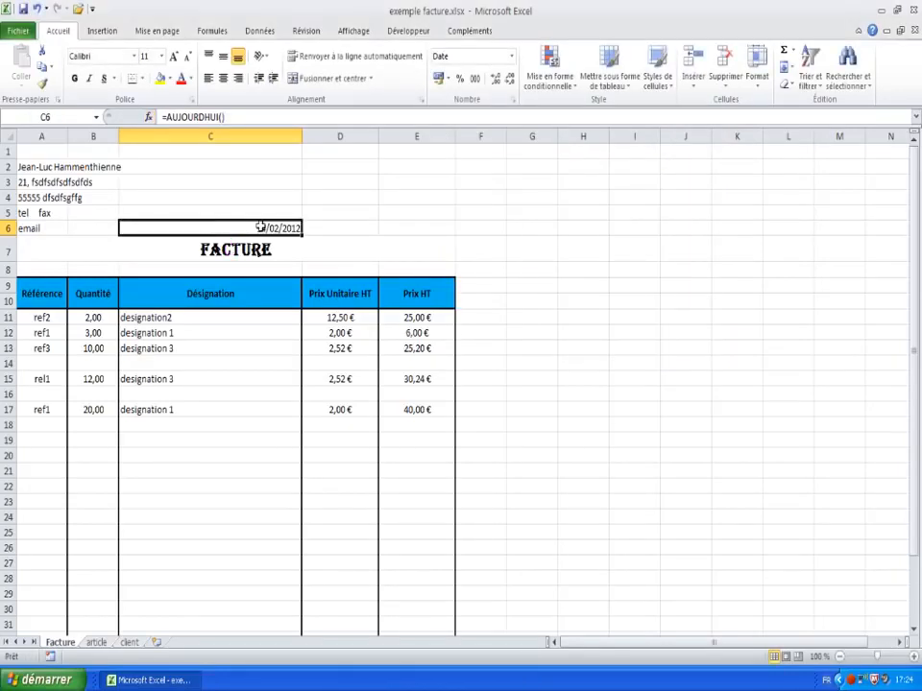
Step: Apply the long *mercredi 14 mars 2001 date format to C6 so it reads mardi 14 février 2012
right_click(181, 232)
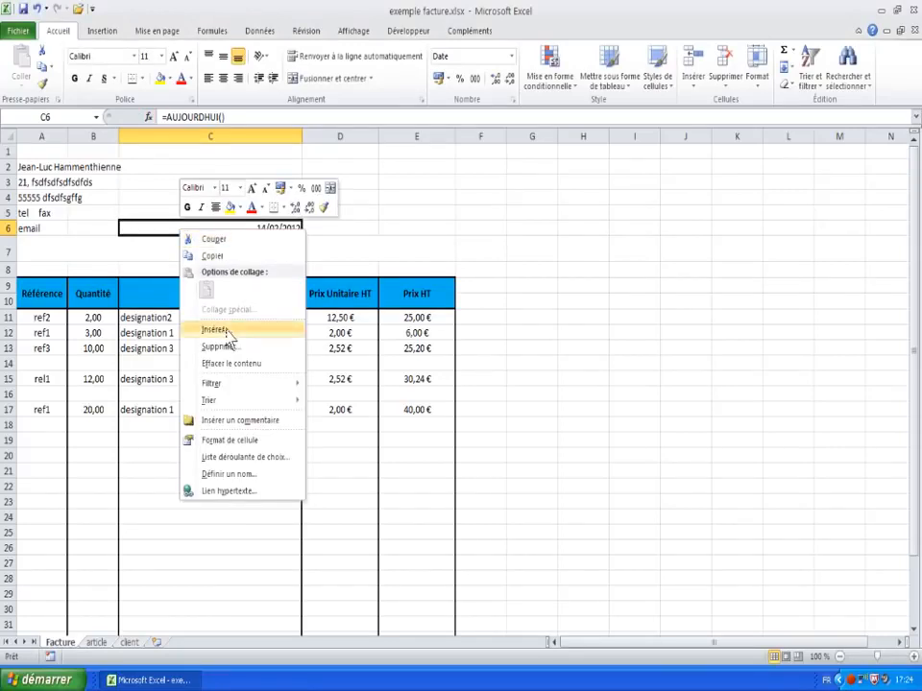
left_click(236, 441)
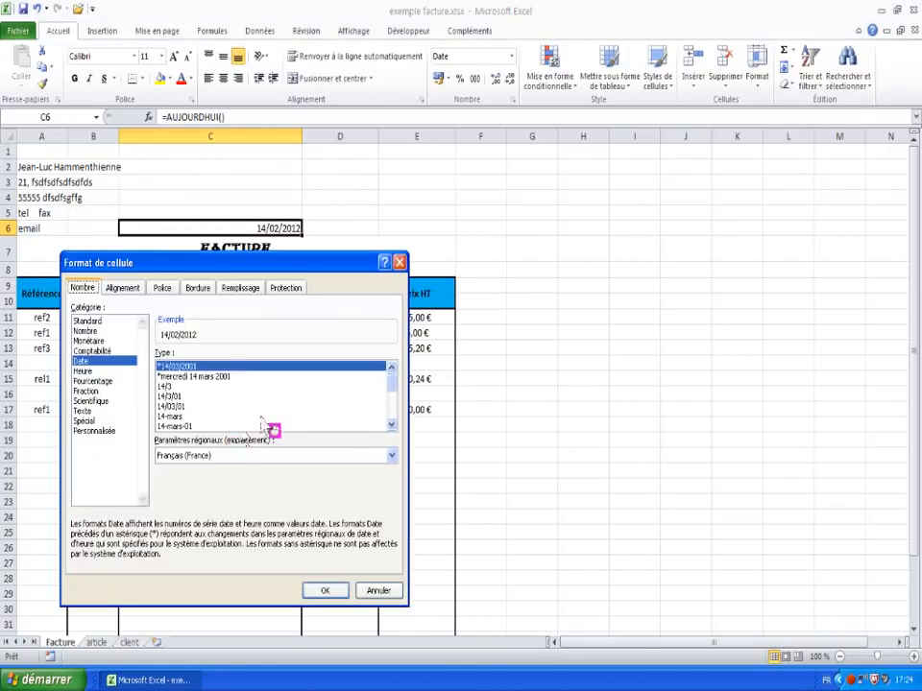
left_click(192, 377)
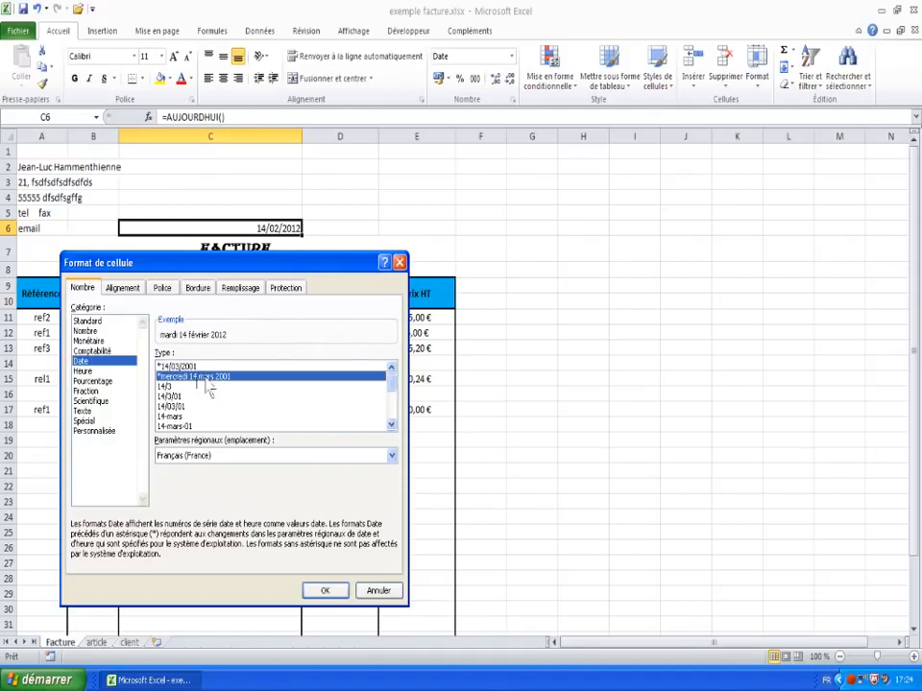
left_click(324, 591)
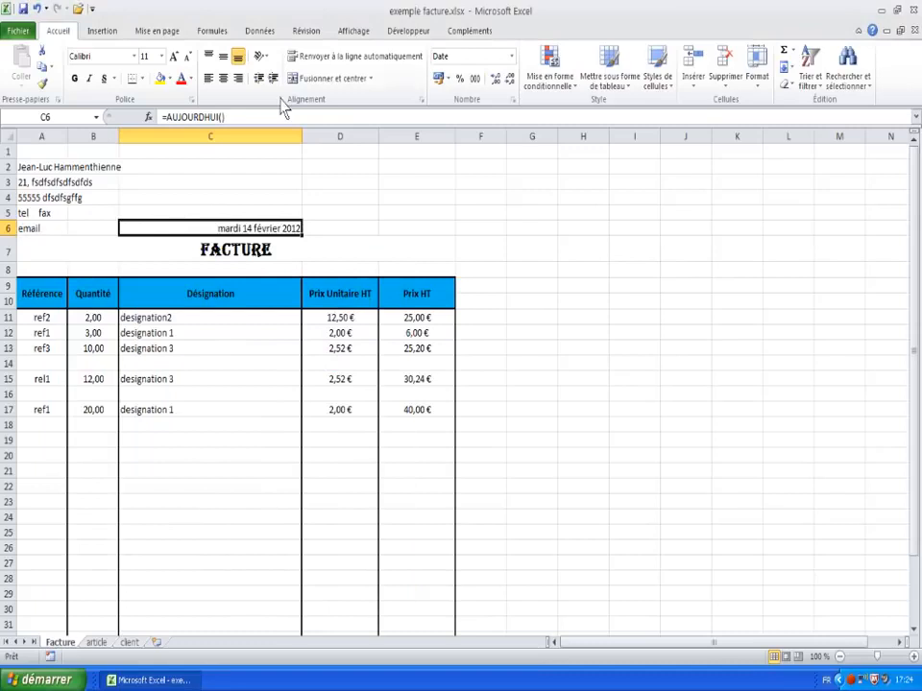
Step: Left-align and bold the C6 date, then select the FACTURE title and the D2:E5 block
left_click(209, 81)
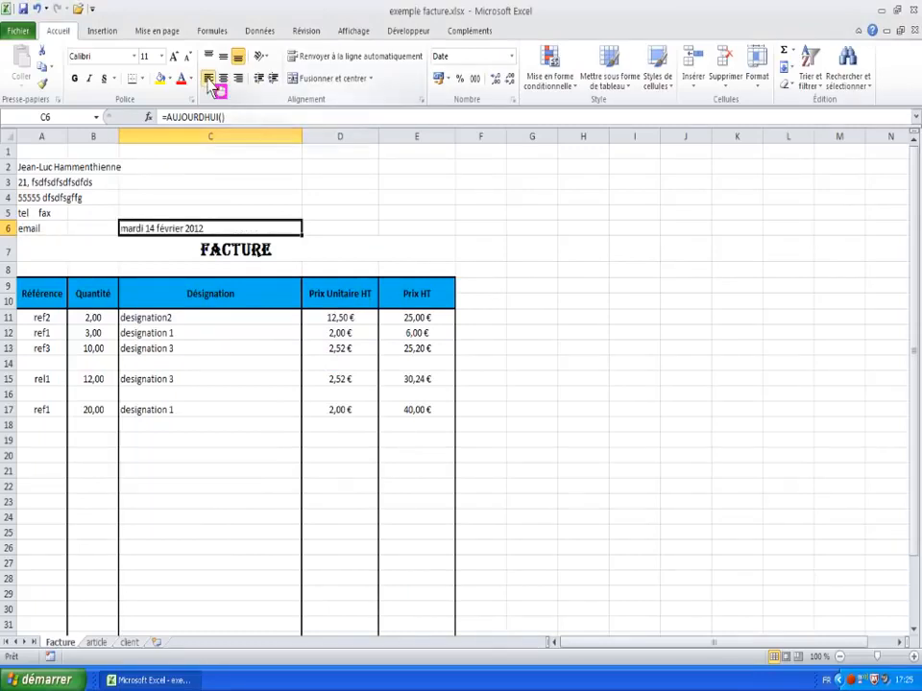
left_click(73, 79)
left_click(149, 248)
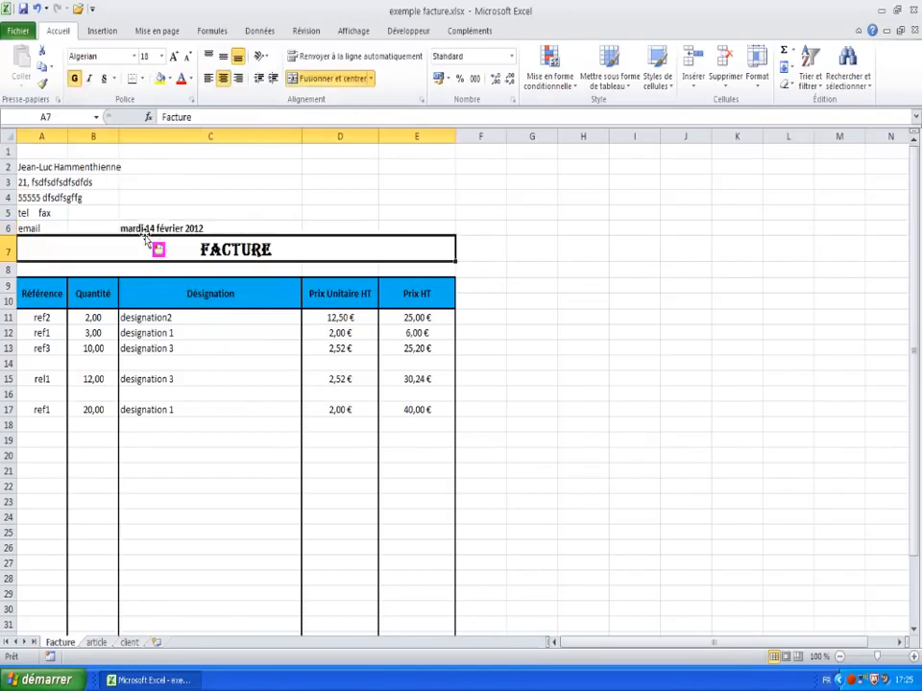
scroll(128, 285, "down", 1)
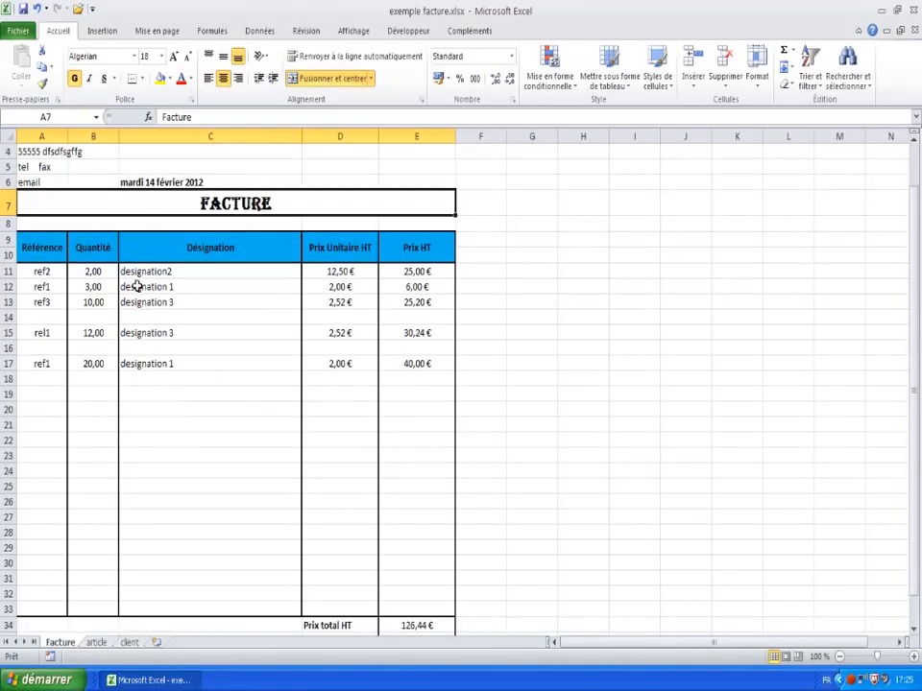
scroll(600, 317, "up", 1)
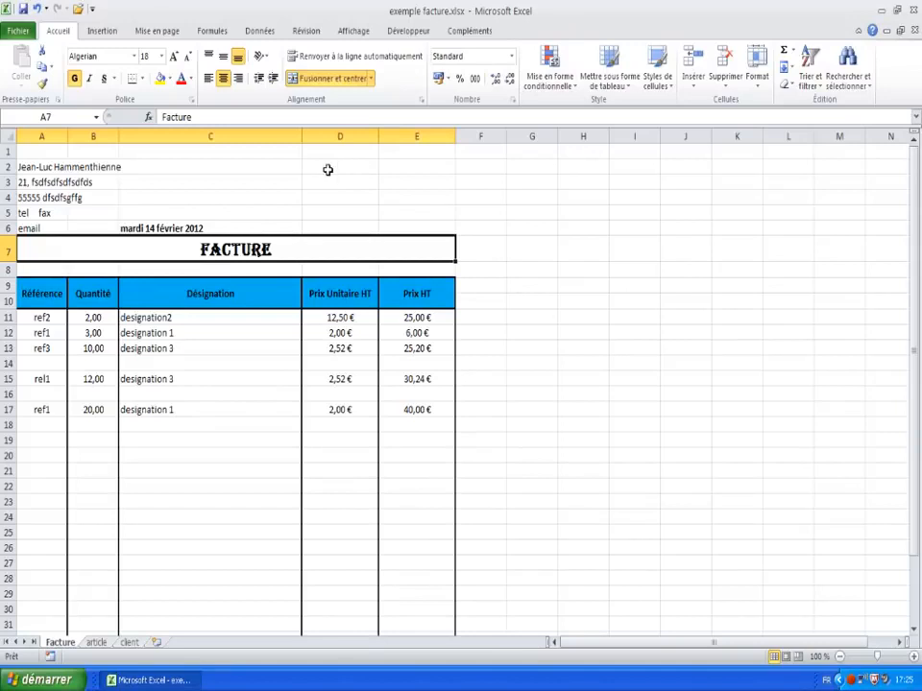
left_click_drag(328, 169, 439, 212)
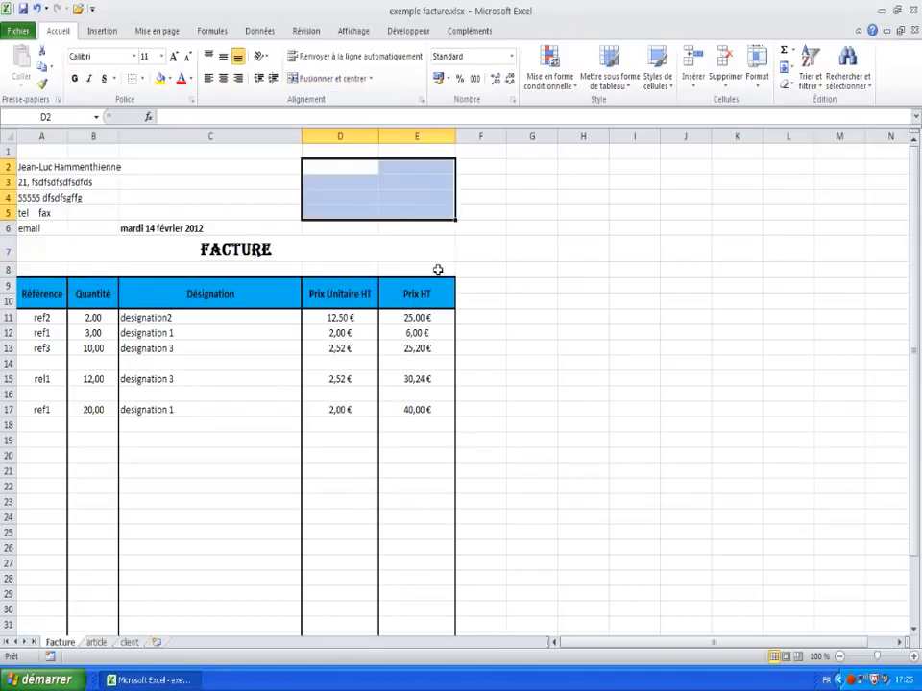
left_click(343, 231)
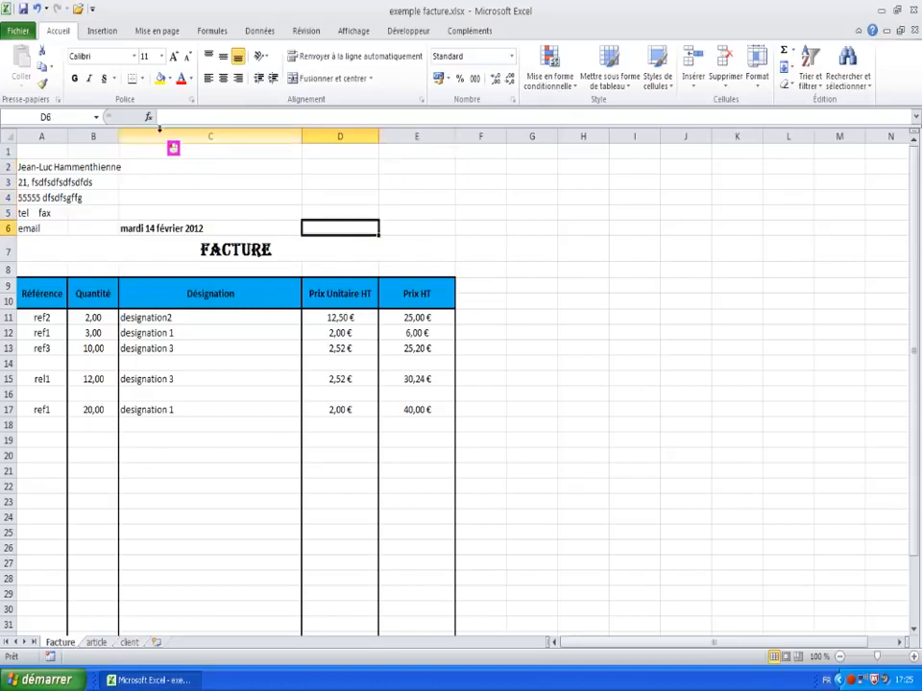